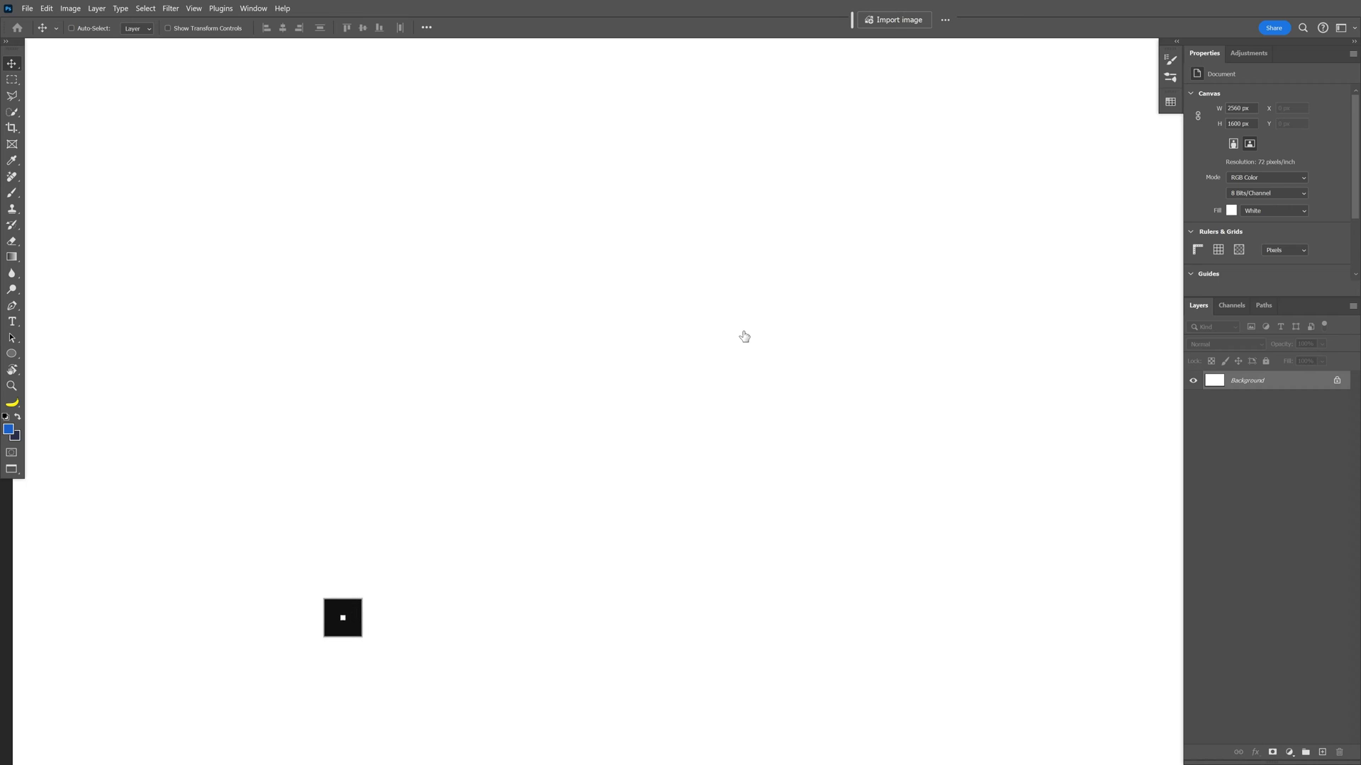
# Draw a 590 × 590 px square with the Rectangle Tool and fill it with the purple Pop2 swatch
pyautogui.rightClick(11, 354)
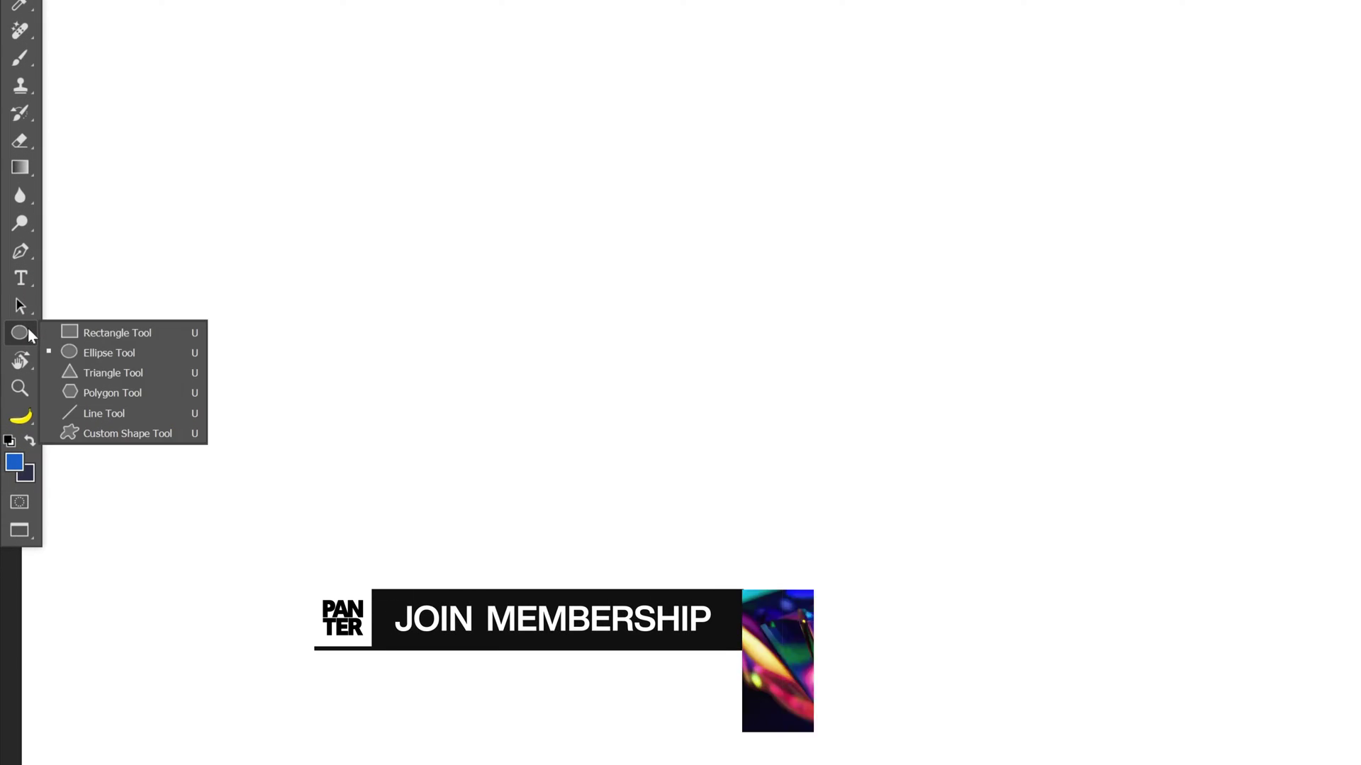
pyautogui.click(117, 332)
pyautogui.moveTo(674, 73); pyautogui.dragTo(1359, 535)
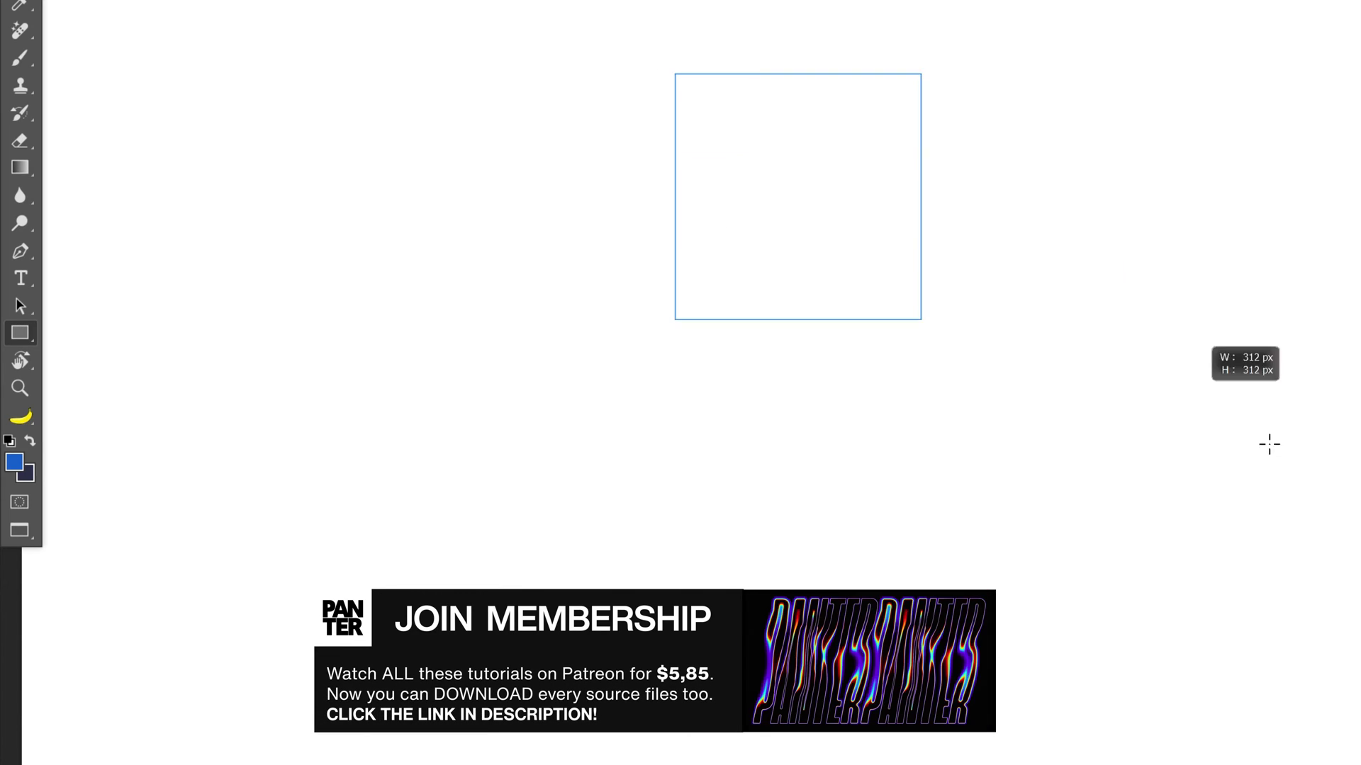
pyautogui.moveTo(800, 474); pyautogui.dragTo(800, 473)
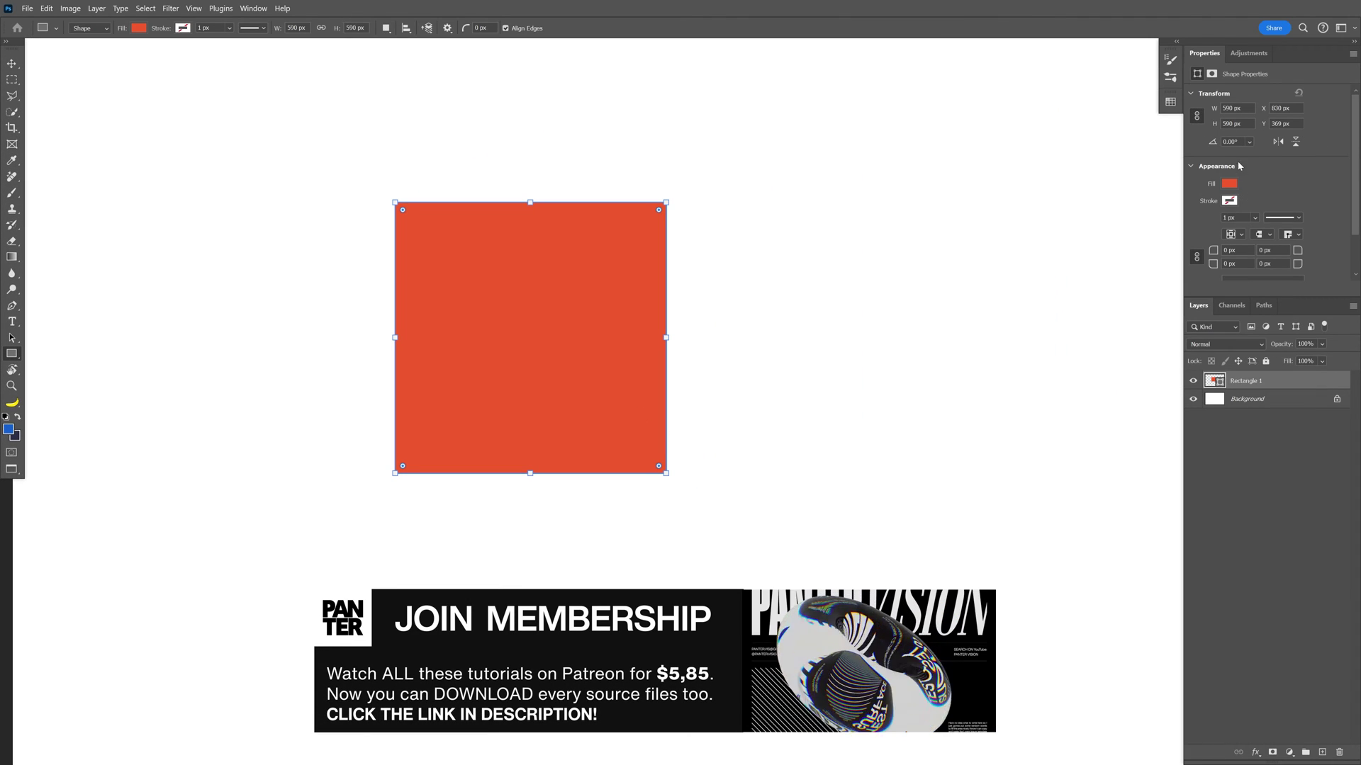
pyautogui.click(1170, 104)
pyautogui.click(1090, 305)
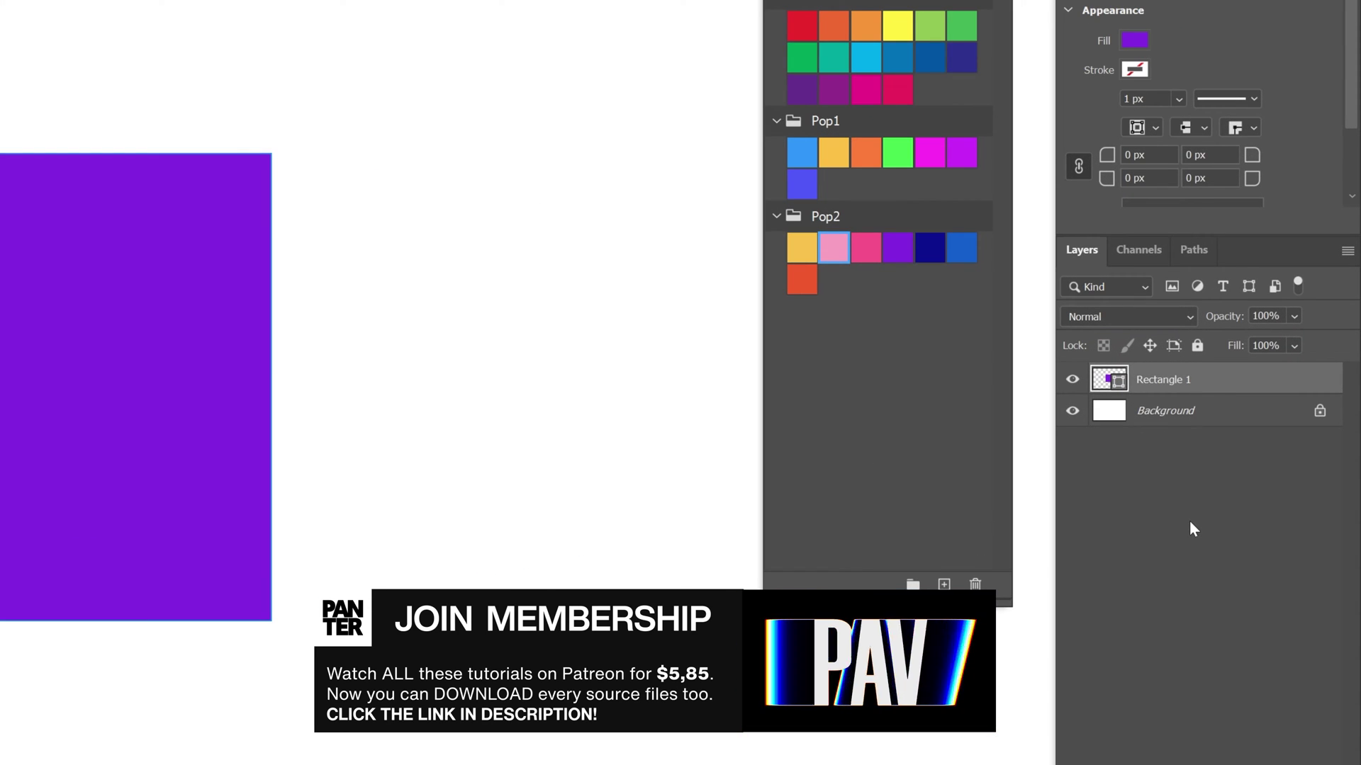
pyautogui.click(1237, 480)
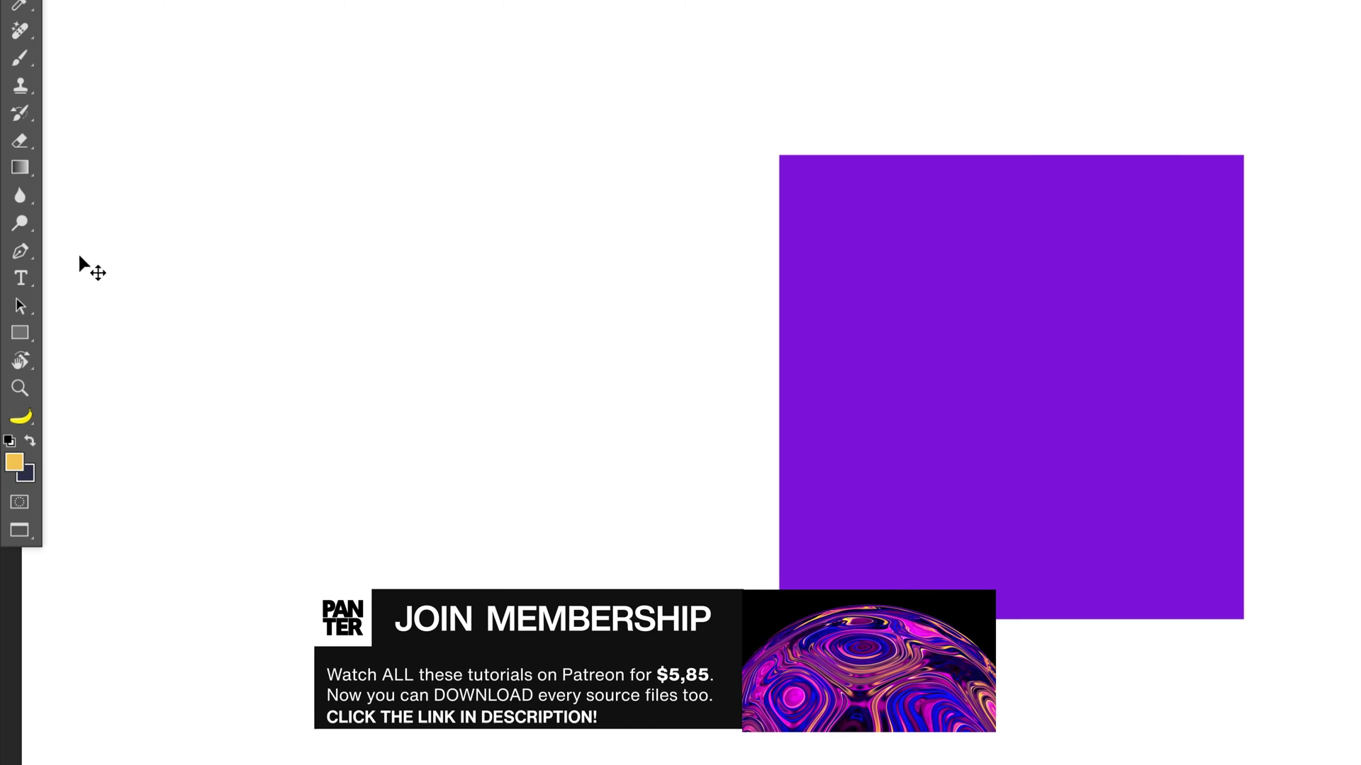
# Draw a yellow circle with the Ellipse Tool and move it over the square's top-left
pyautogui.rightClick(19, 333)
pyautogui.click(128, 351)
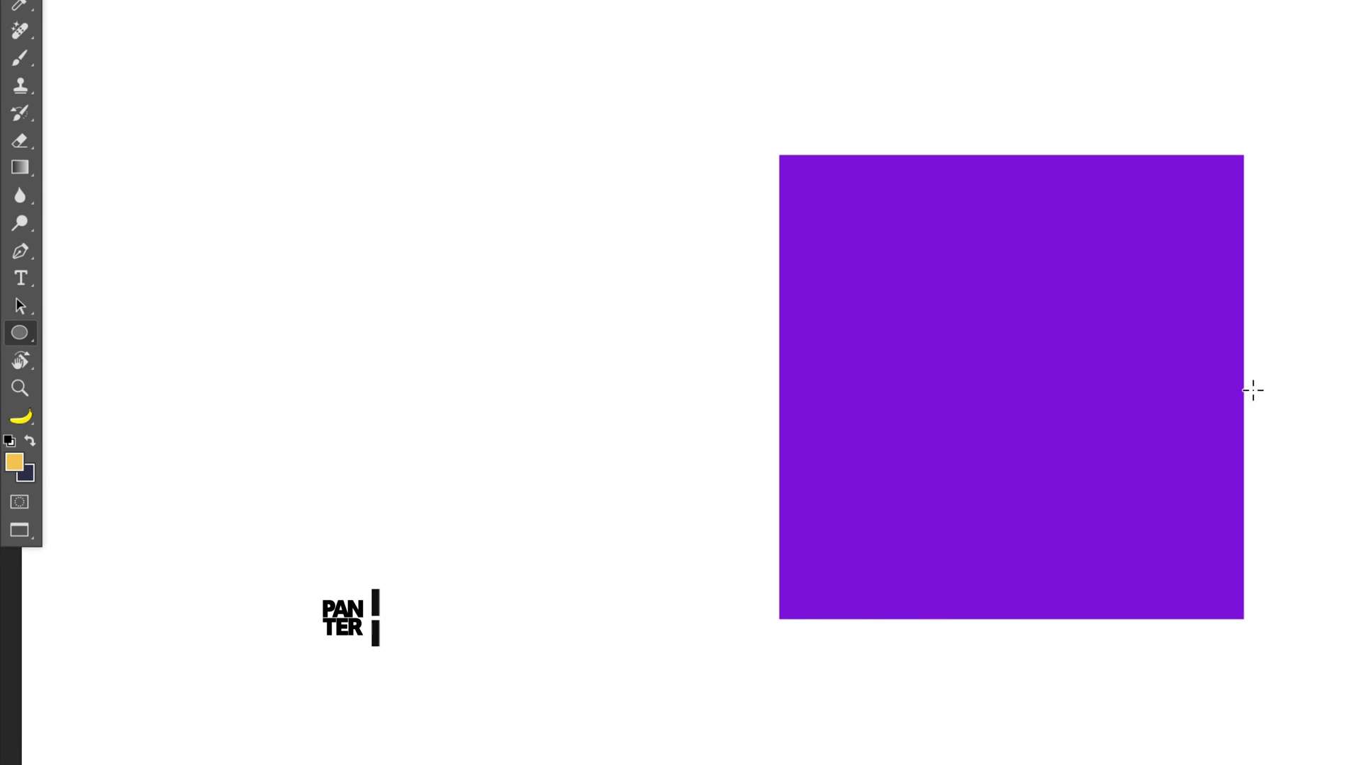
pyautogui.moveTo(673, 92); pyautogui.dragTo(1360, 706)
pyautogui.press('v')
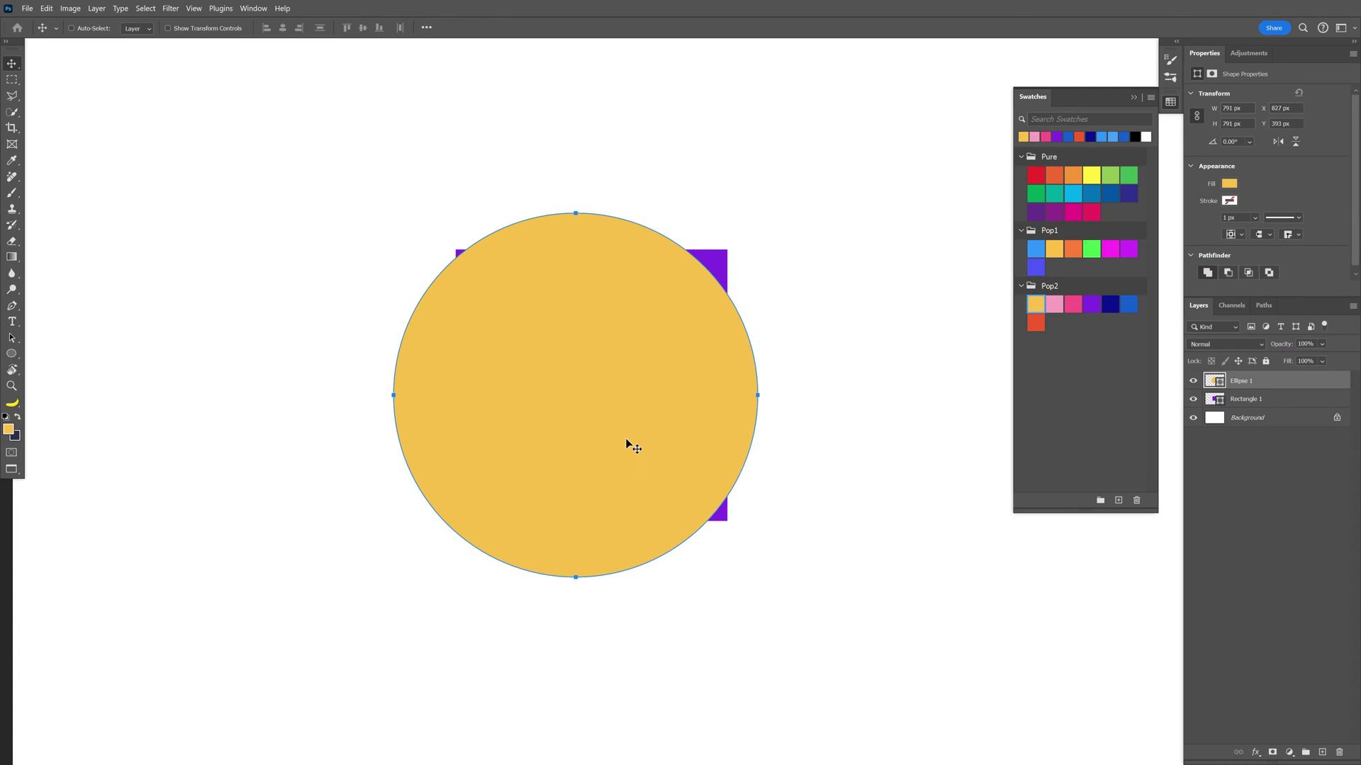
pyautogui.moveTo(1075, 487); pyautogui.dragTo(913, 240)
pyautogui.moveTo(535, 299); pyautogui.dragTo(504, 297)
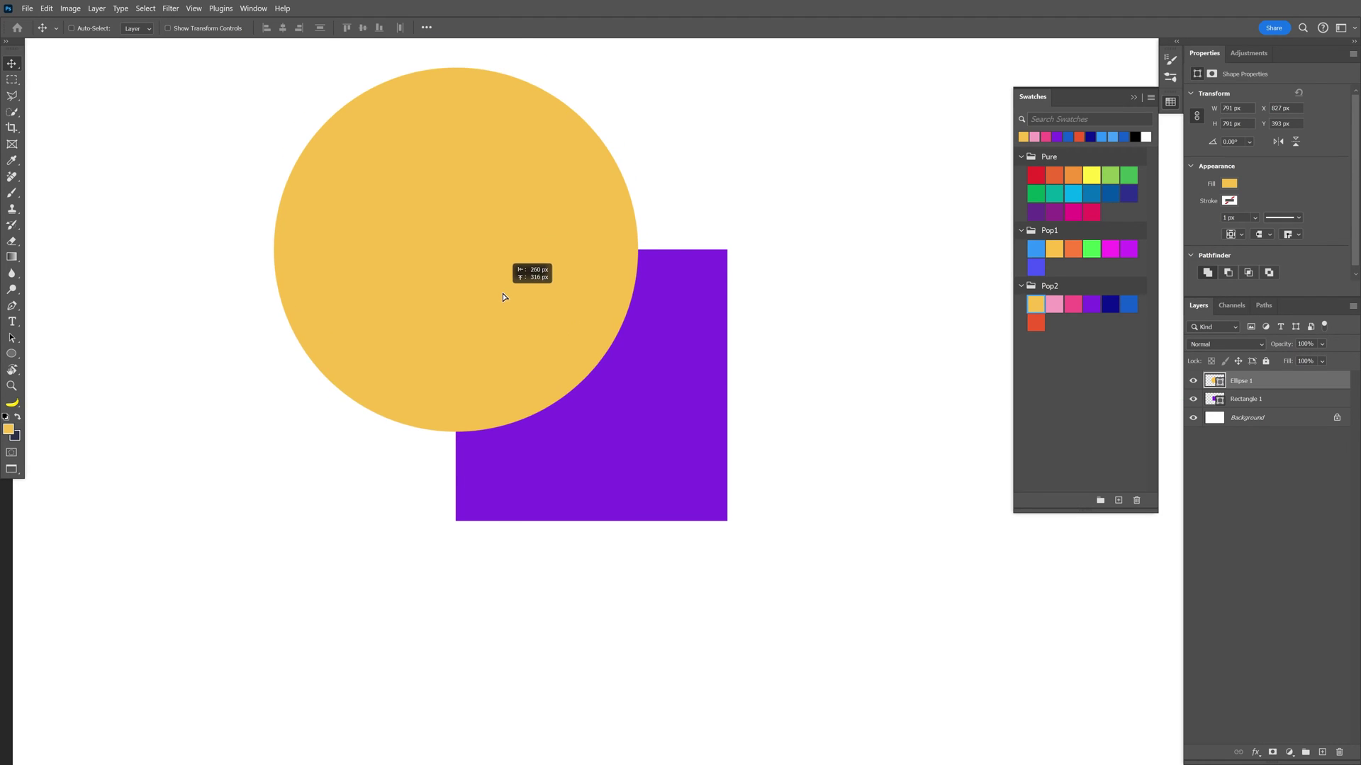
# Remove the circle's fill, then restore its yellow fill
pyautogui.click(1230, 184)
pyautogui.click(1195, 207)
pyautogui.scroll(5, 494, 409)
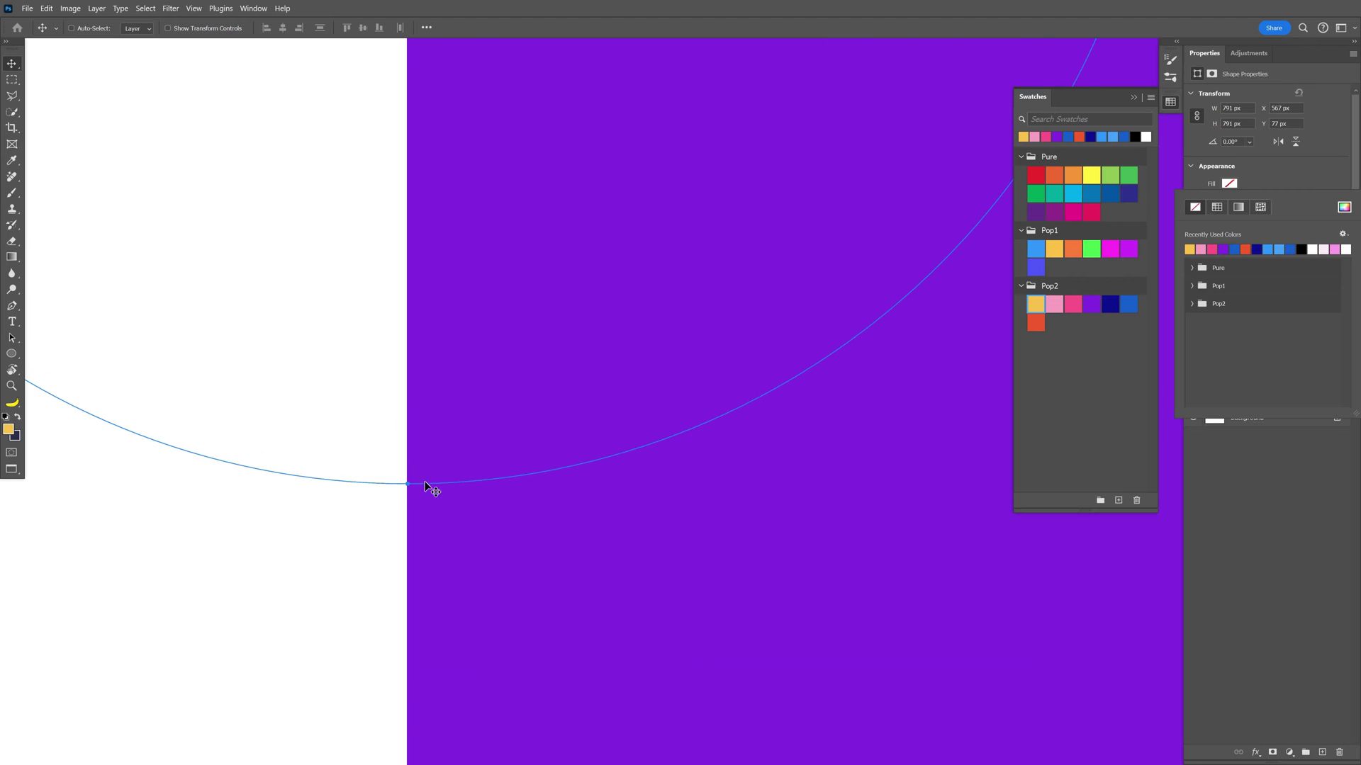
pyautogui.click(622, 286)
pyautogui.scroll(5, 783, 152)
pyautogui.scroll(-3, 488, 412)
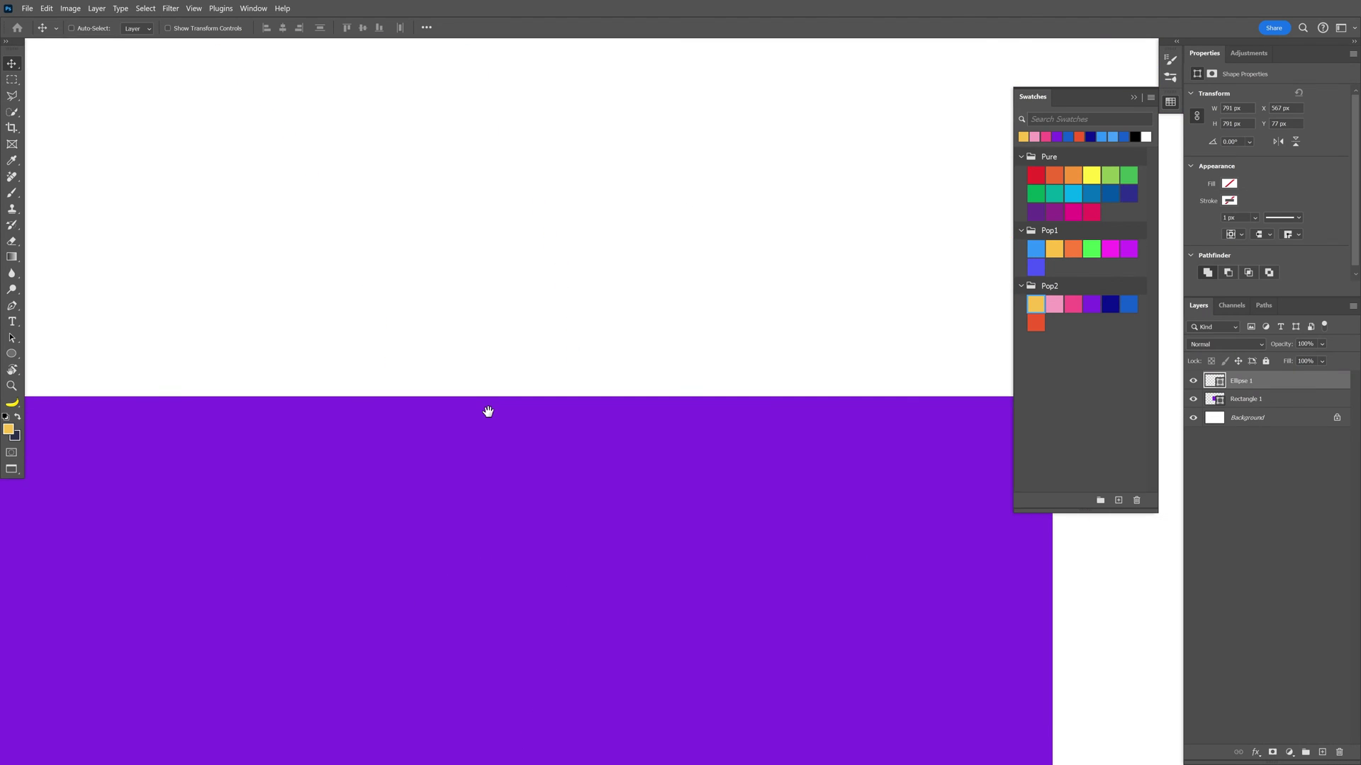
pyautogui.hscroll(-5, 473, 360)
pyautogui.scroll(-4, 536, 393)
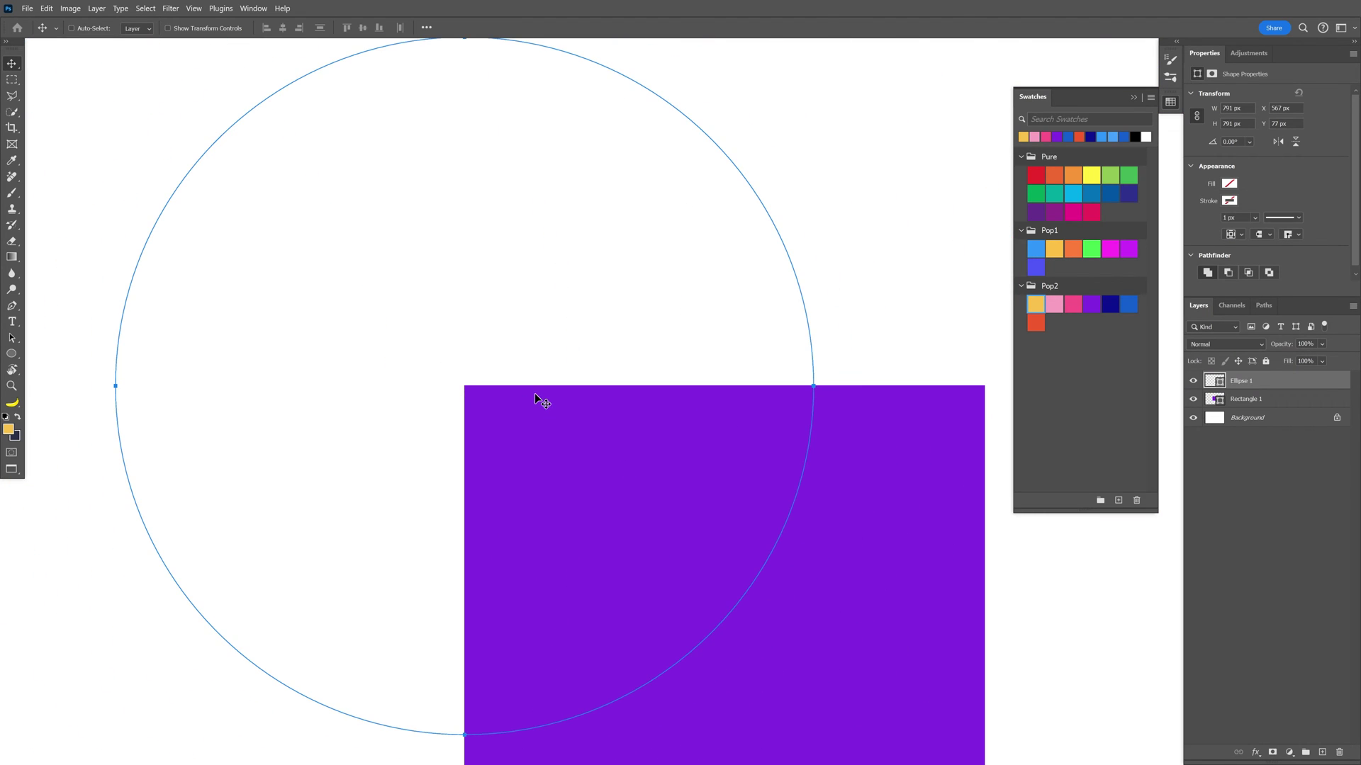
pyautogui.click(1229, 184)
pyautogui.click(1190, 248)
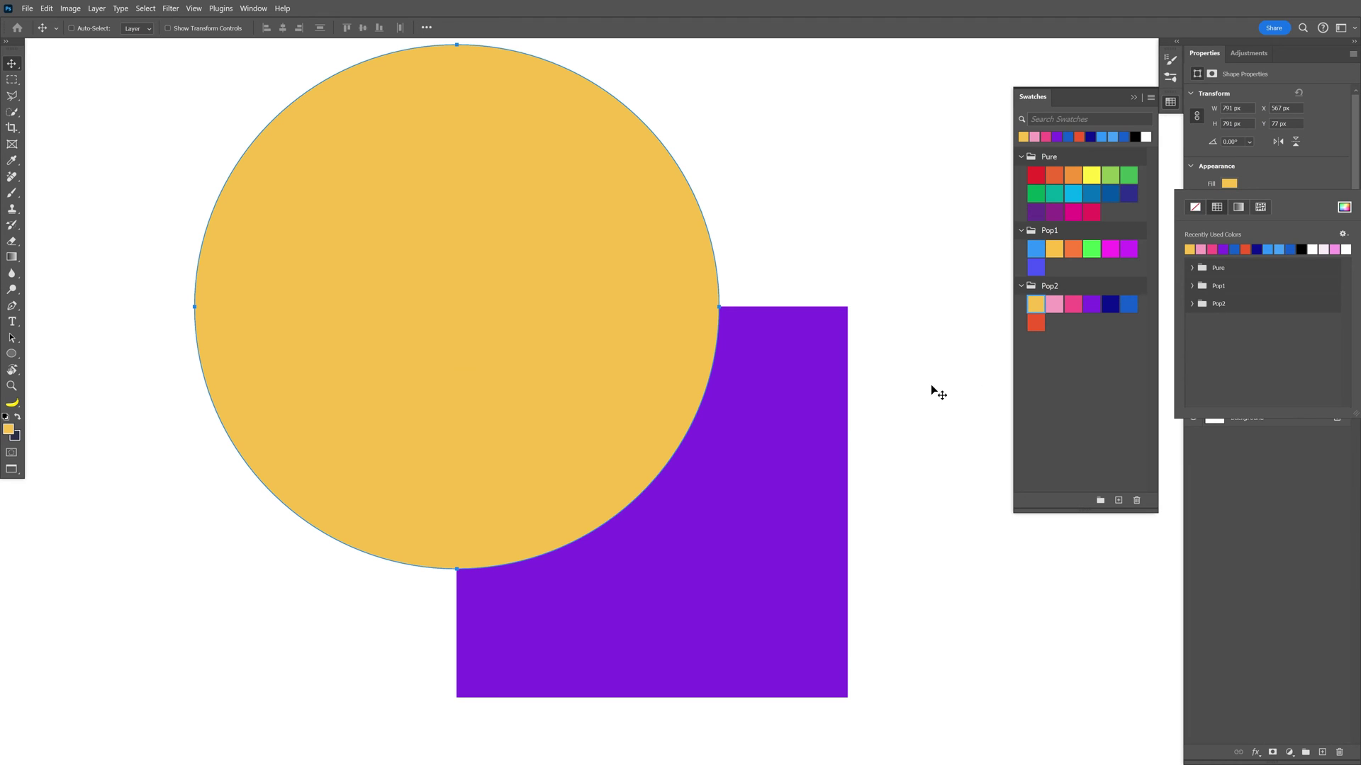
pyautogui.click(933, 389)
# Scale the circle up about 148% to roughly 1179 × 1179 px with Free Transform
pyautogui.hotkey('ctrl', 't')
pyautogui.moveTo(708, 540); pyautogui.dragTo(812, 629)
pyautogui.scroll(5, 815, 637)
pyautogui.scroll(3, 814, 631)
# Apply the enlarged circle, duplicate it with Ctrl+J, and shrink the copy around its centre
pyautogui.press('Return')
pyautogui.scroll(-8, 810, 629)
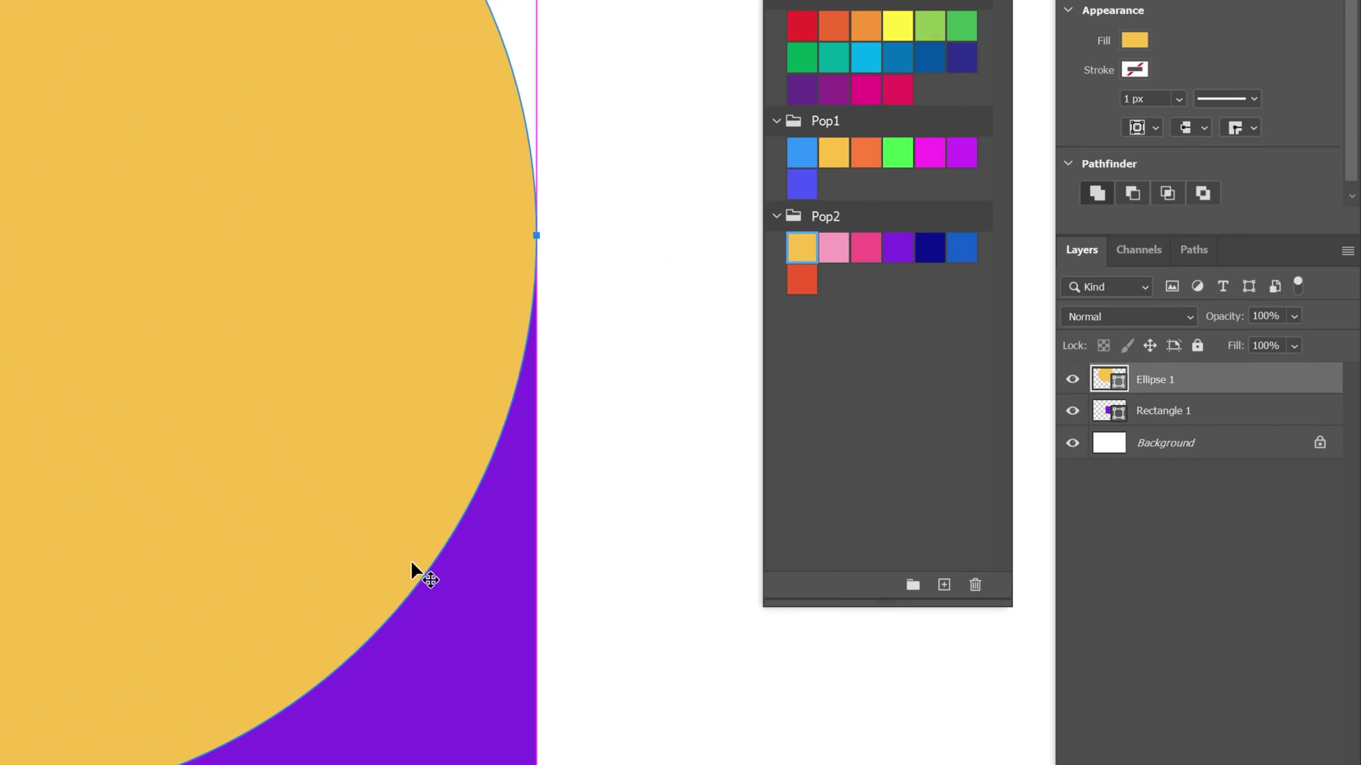
pyautogui.hotkey('ctrl', 'j')
pyautogui.hotkey('ctrl', 't')
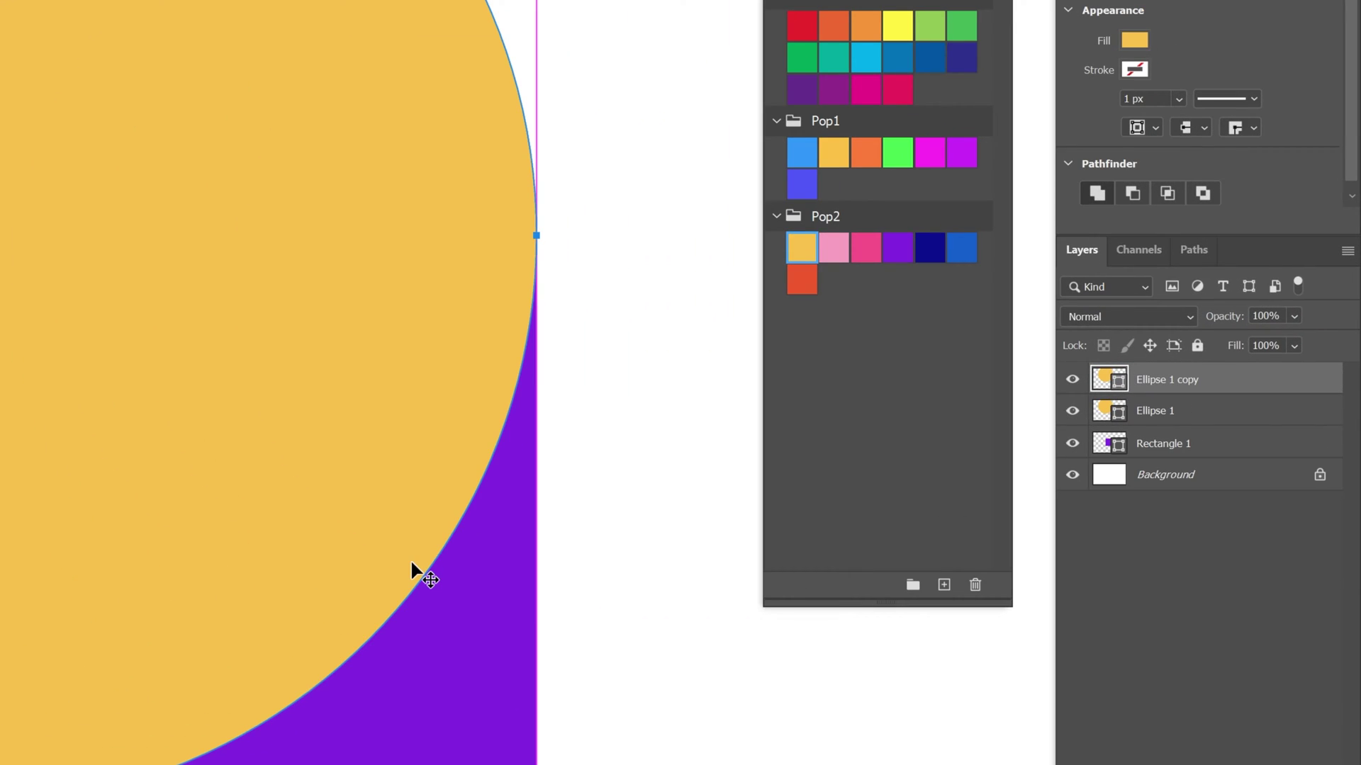
pyautogui.moveTo(878, 628); pyautogui.dragTo(792, 533)
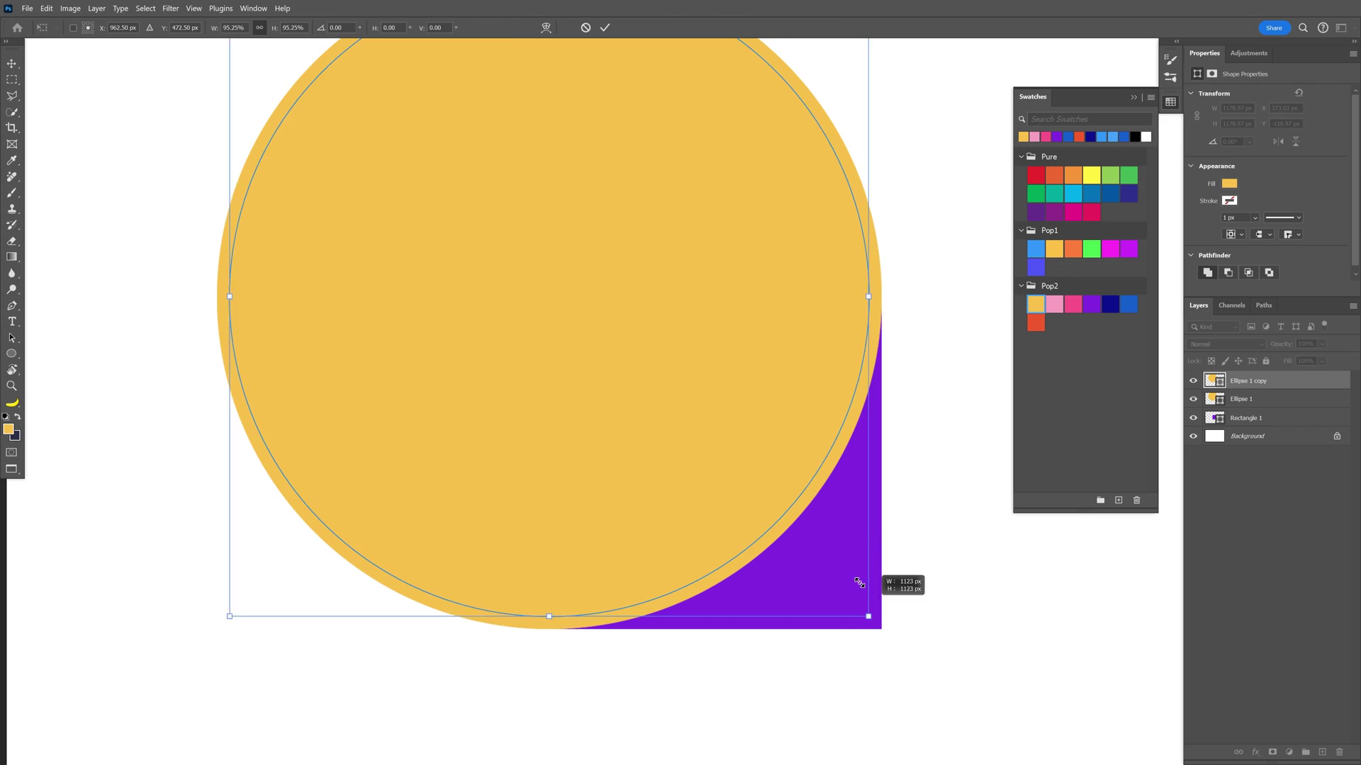
pyautogui.press('Return')
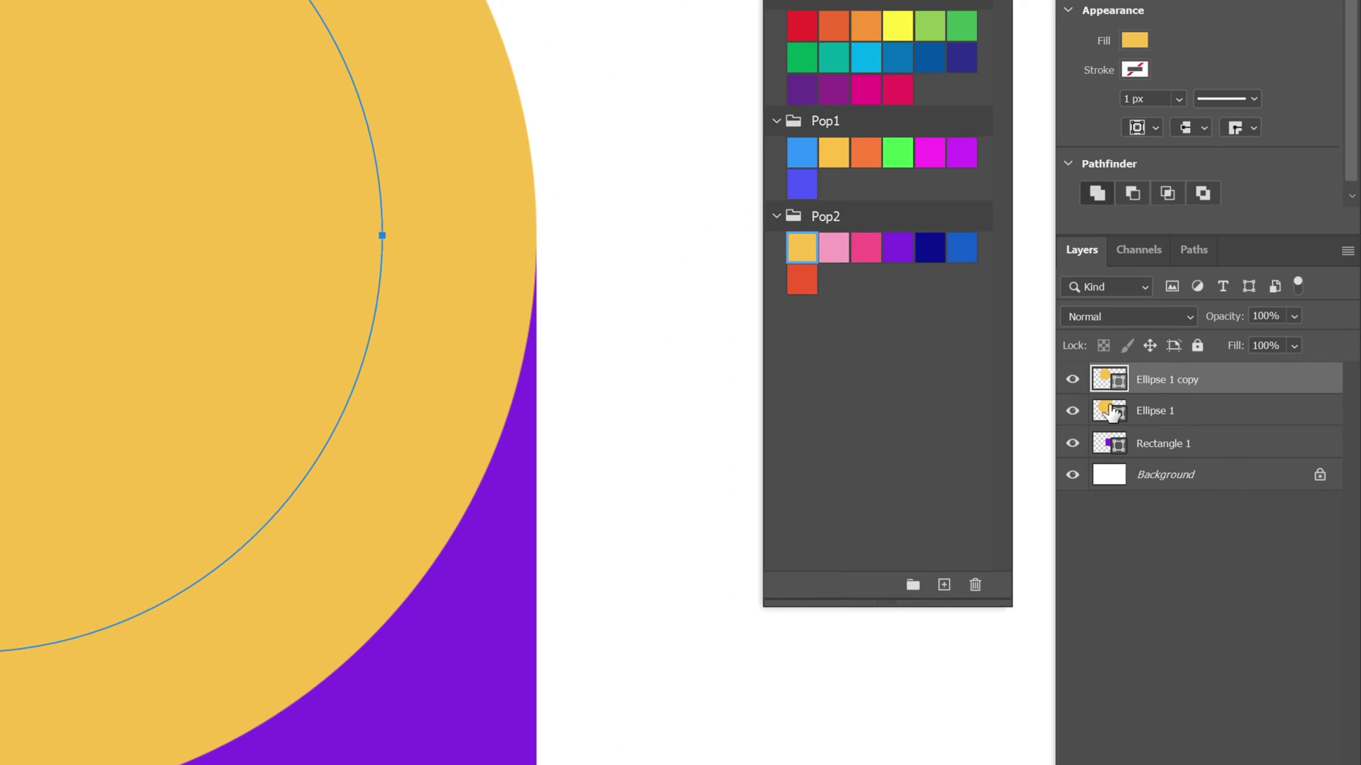
# Turn the original Ellipse 1 circle pink and select all three shape layers
pyautogui.click(1111, 414)
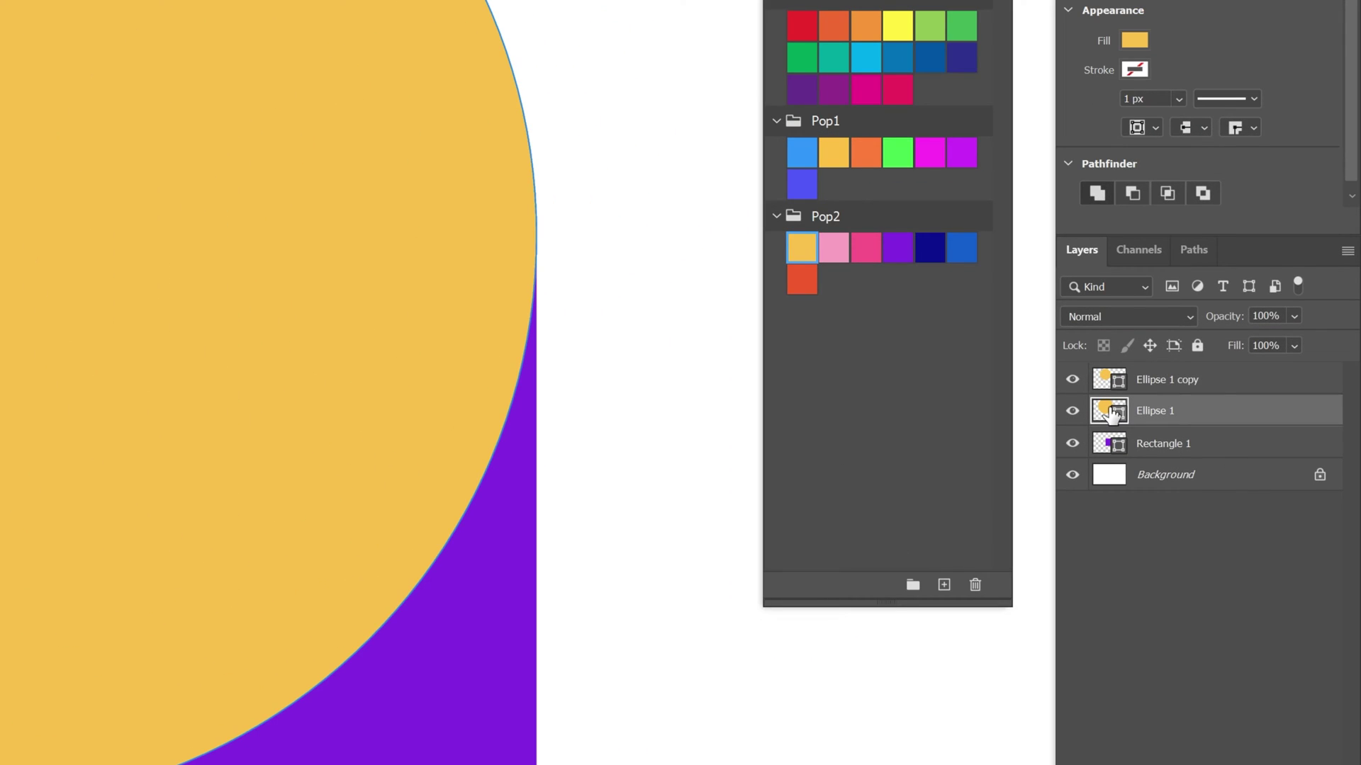
pyautogui.click(867, 248)
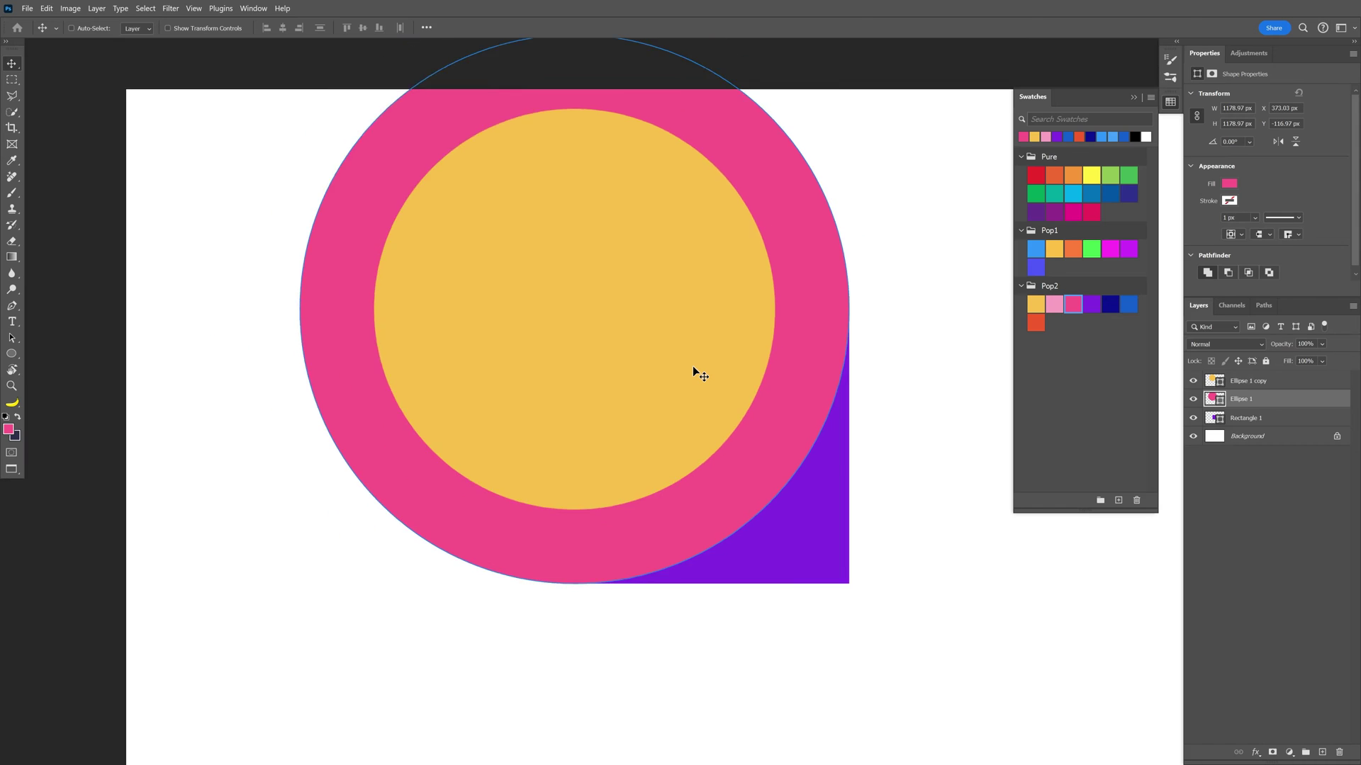
pyautogui.hotkey('ctrl', 'alt', 'a')
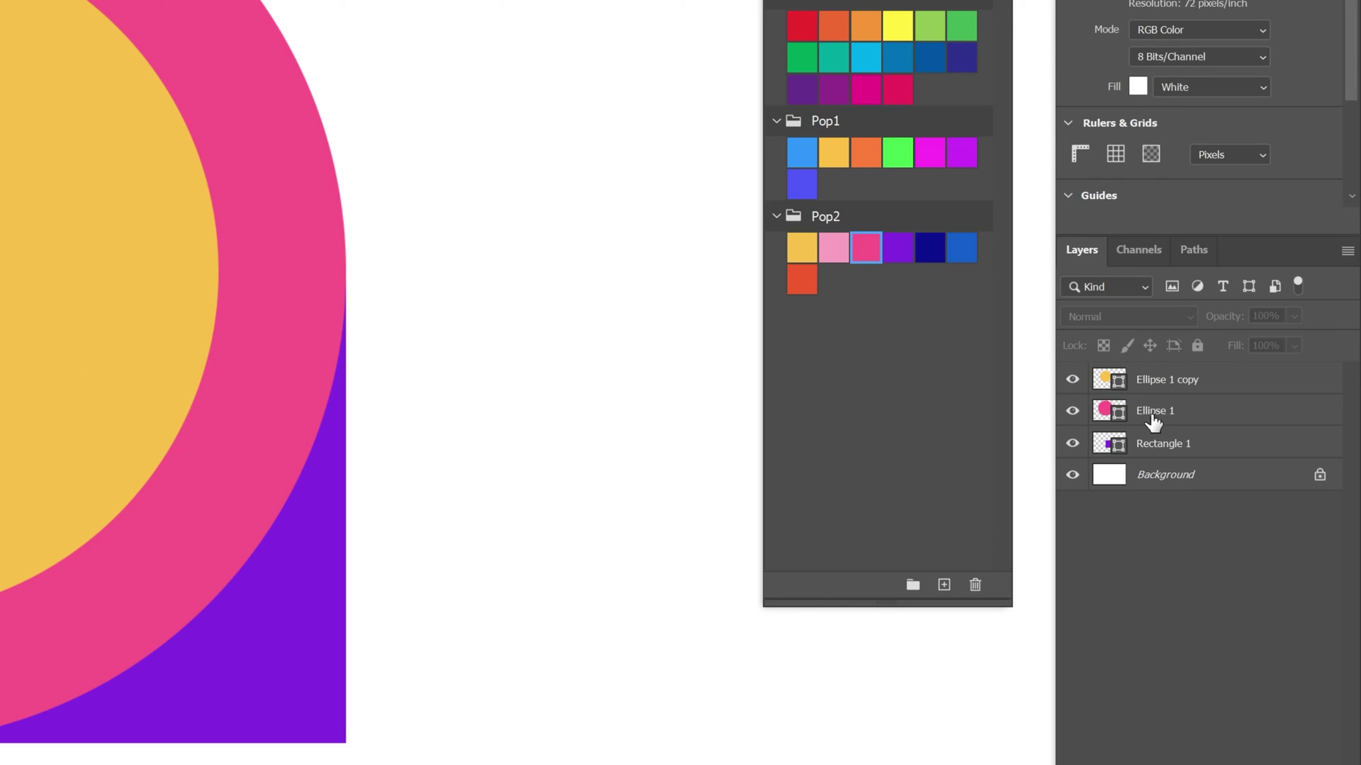
# Convert Ellipse 1, Ellipse 1 copy and Rectangle 1 into smart objects
pyautogui.click(1243, 403)
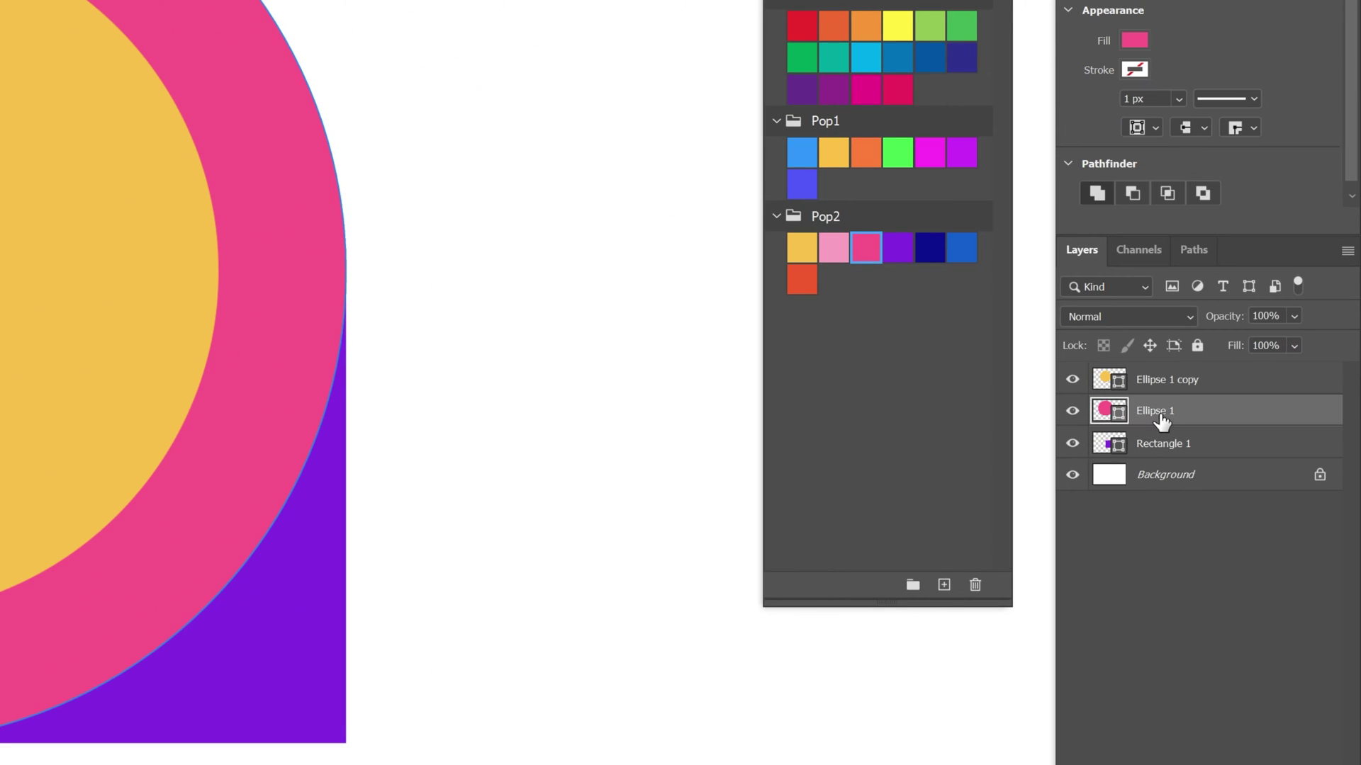
pyautogui.rightClick(1200, 423)
pyautogui.click(1170, 360)
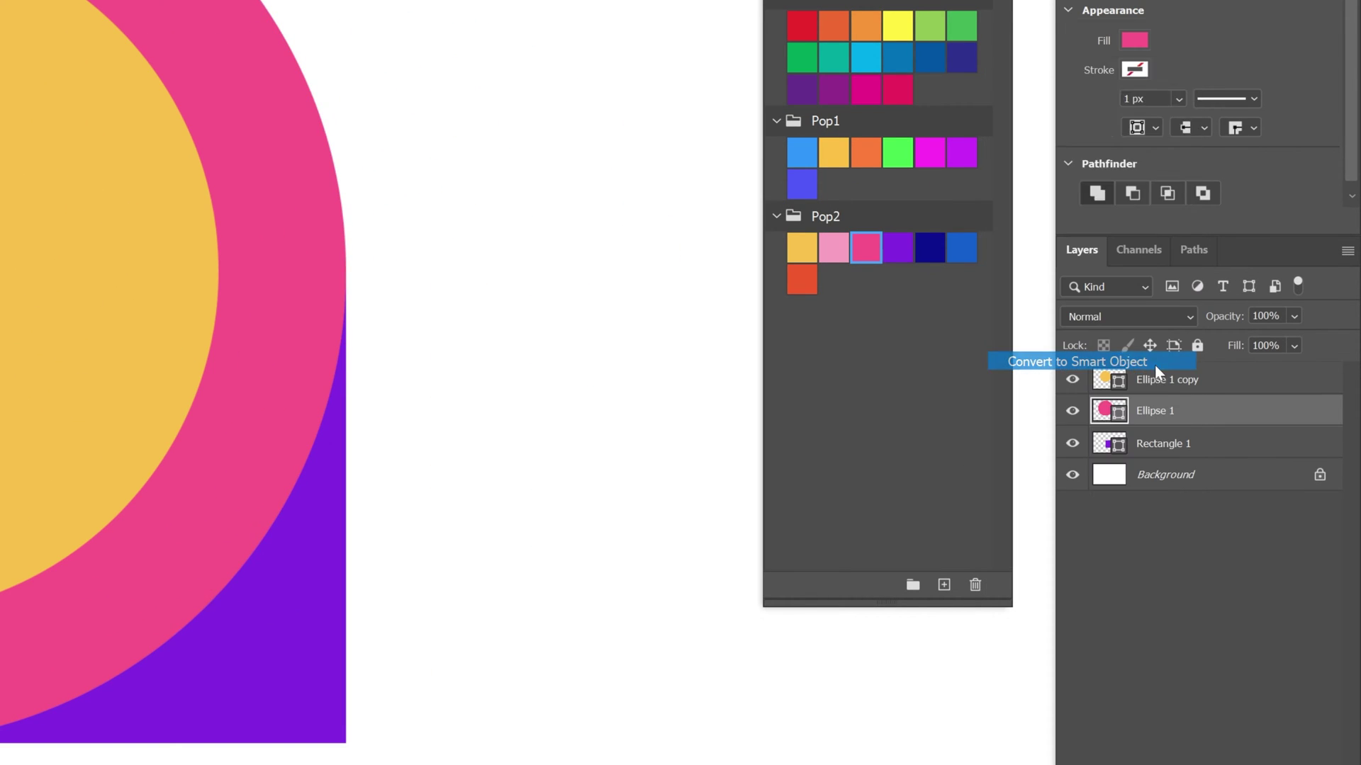
pyautogui.rightClick(1199, 387)
pyautogui.click(1159, 360)
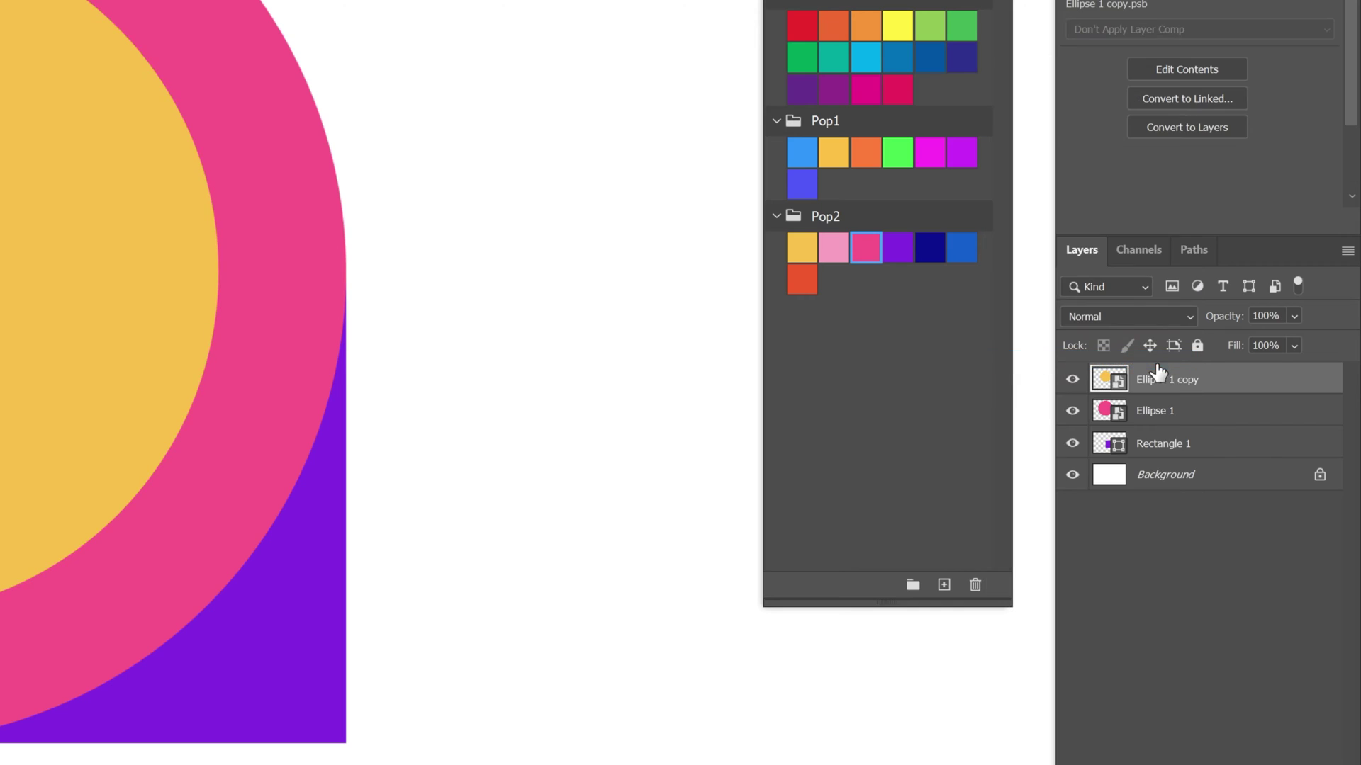
pyautogui.click(1173, 450)
pyautogui.rightClick(1171, 445)
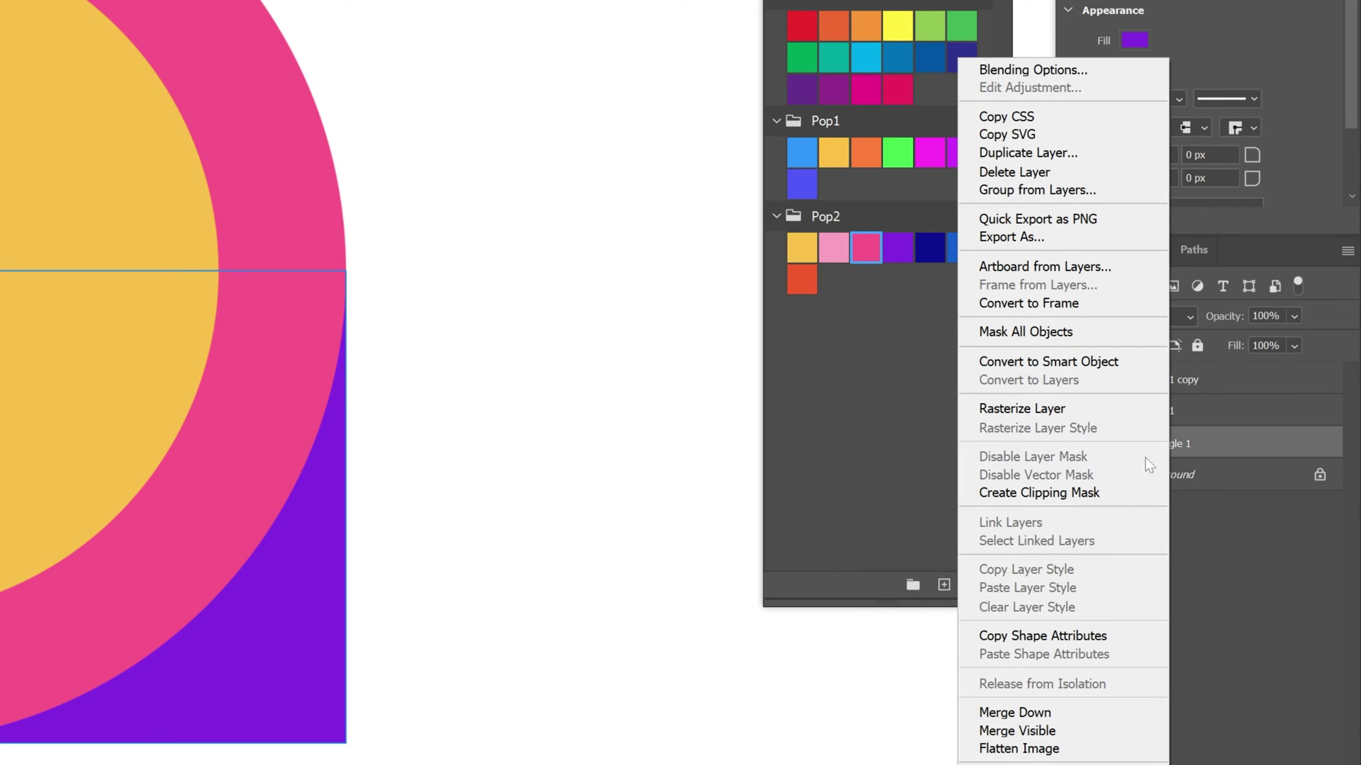
pyautogui.click(1070, 362)
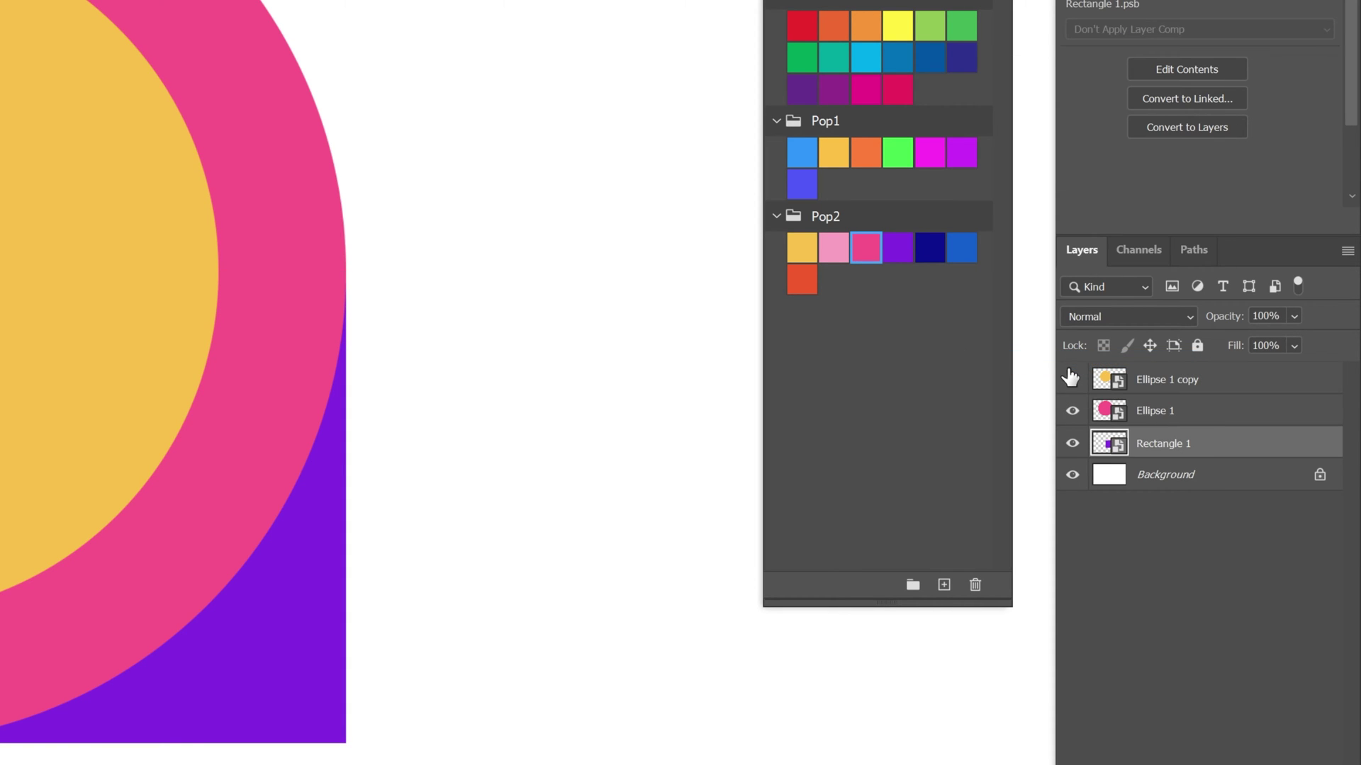
# Mask the circles to the purple square using the square's outline as a selection
pyautogui.keyDown('ctrl'); pyautogui.click(1109, 443); pyautogui.keyUp('ctrl')
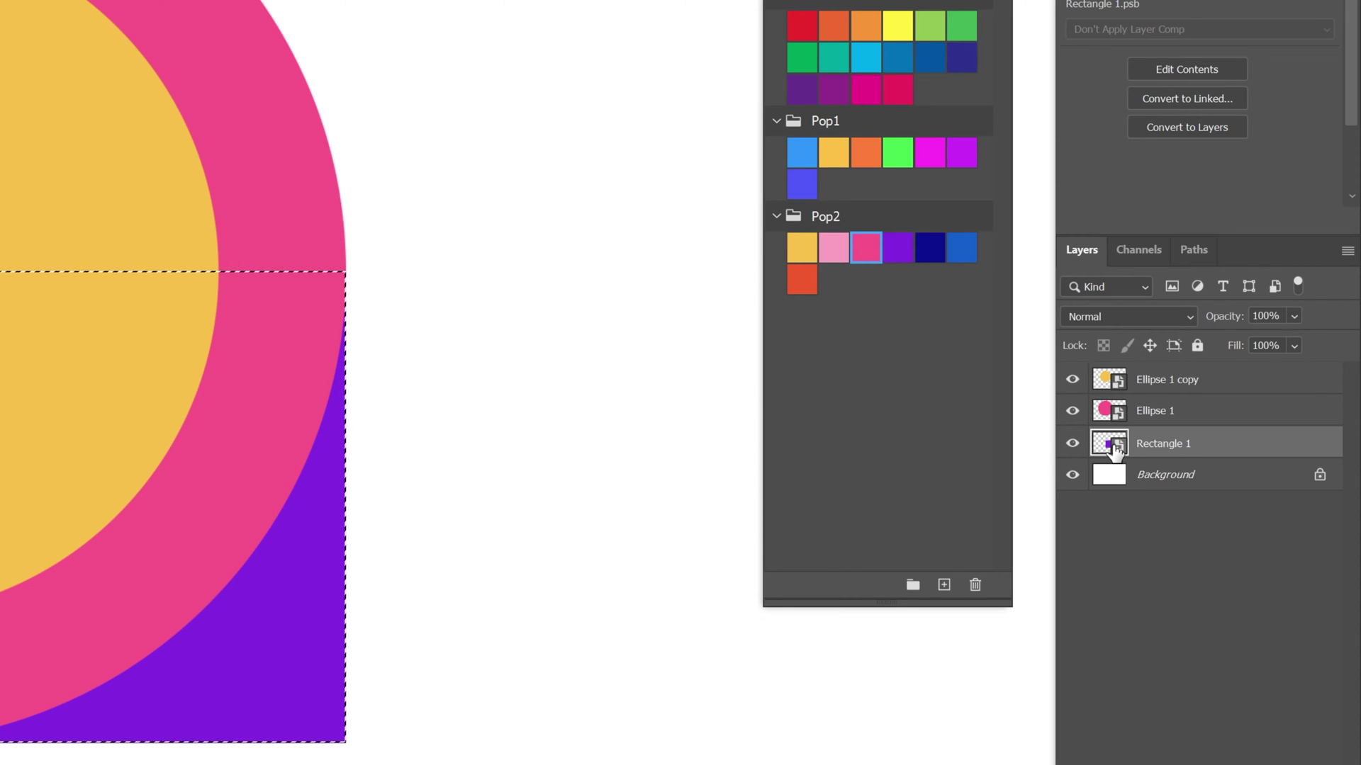
pyautogui.click(1160, 423)
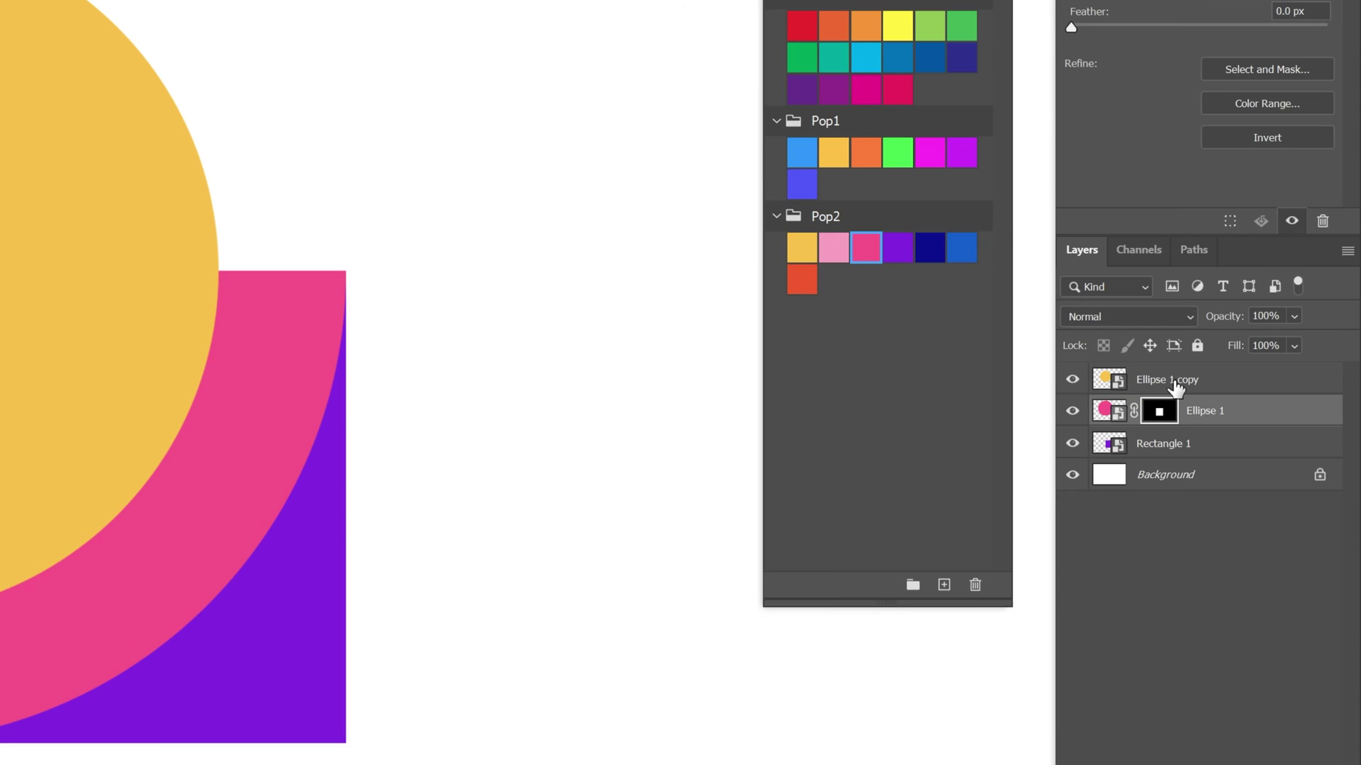
pyautogui.click(1174, 114)
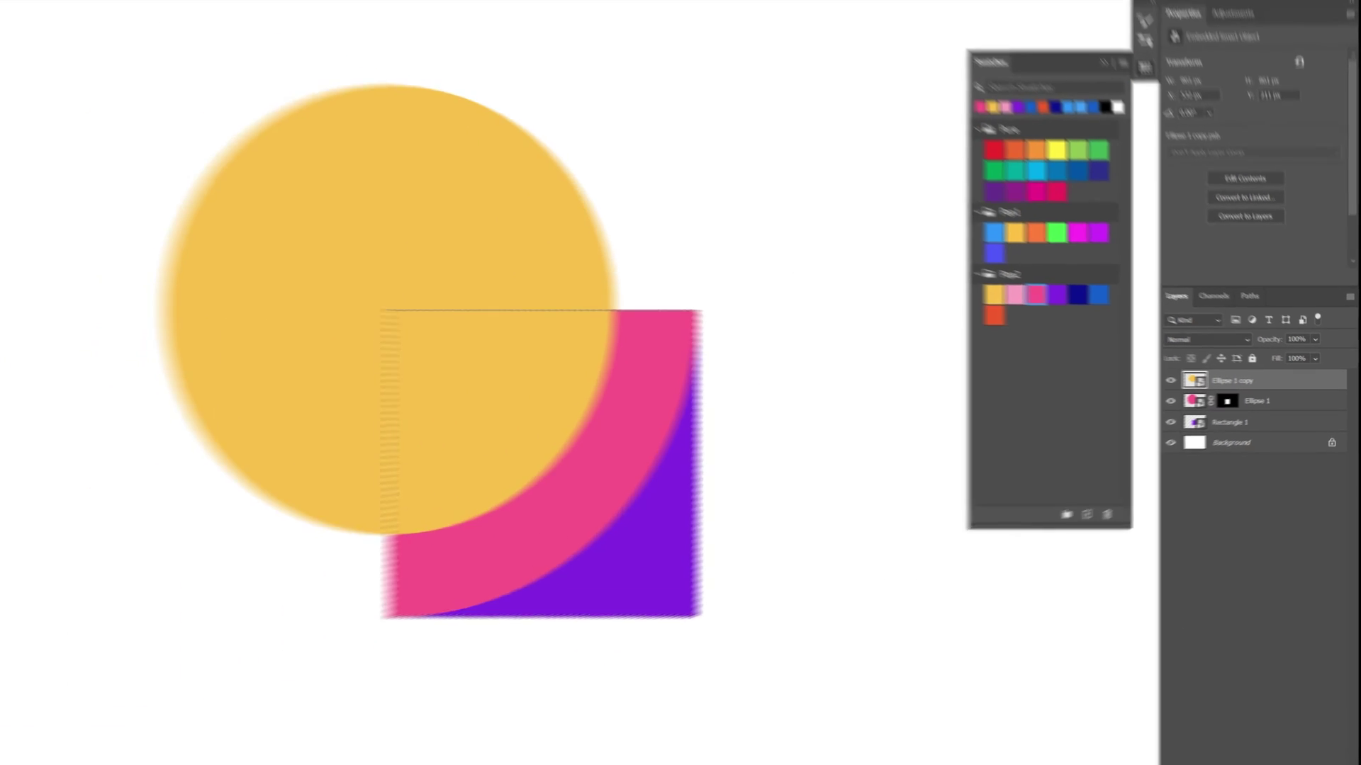
pyautogui.click(1272, 753)
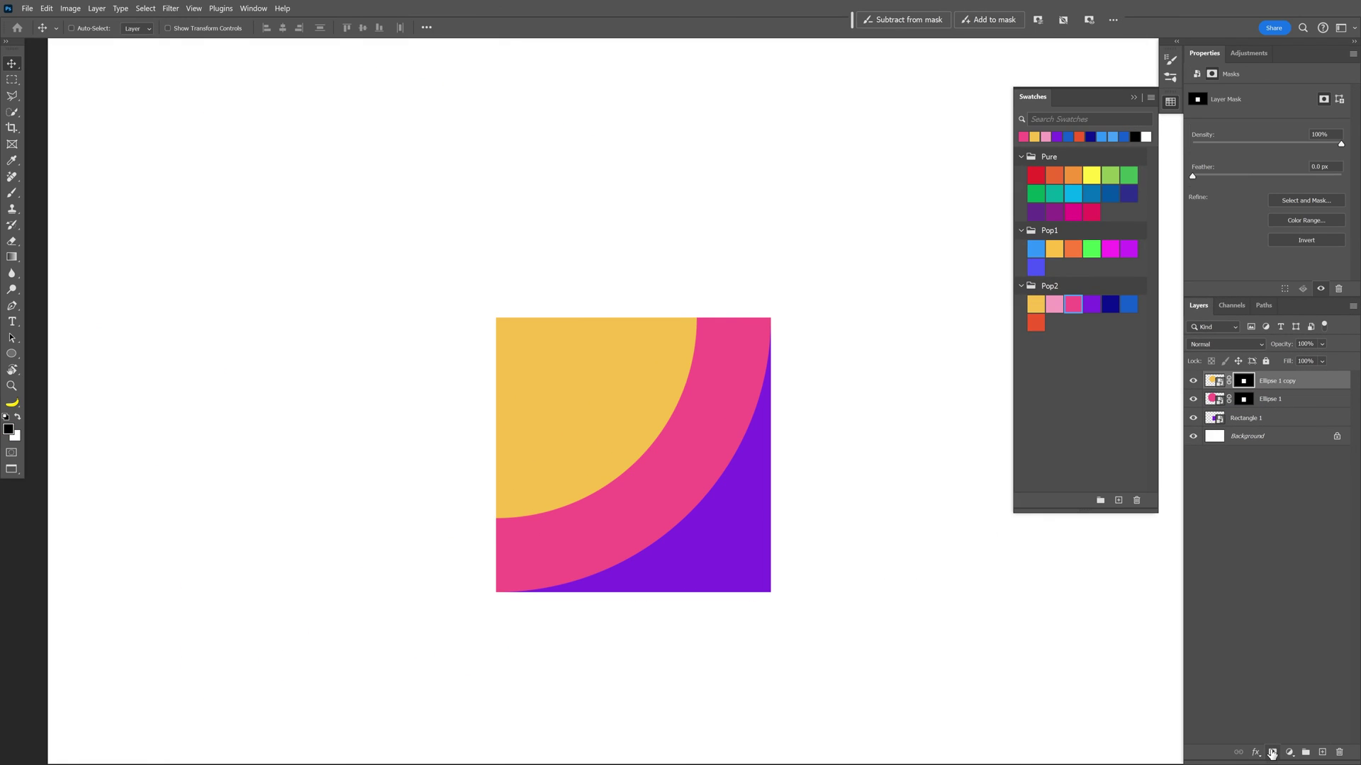
pyautogui.click(1251, 522)
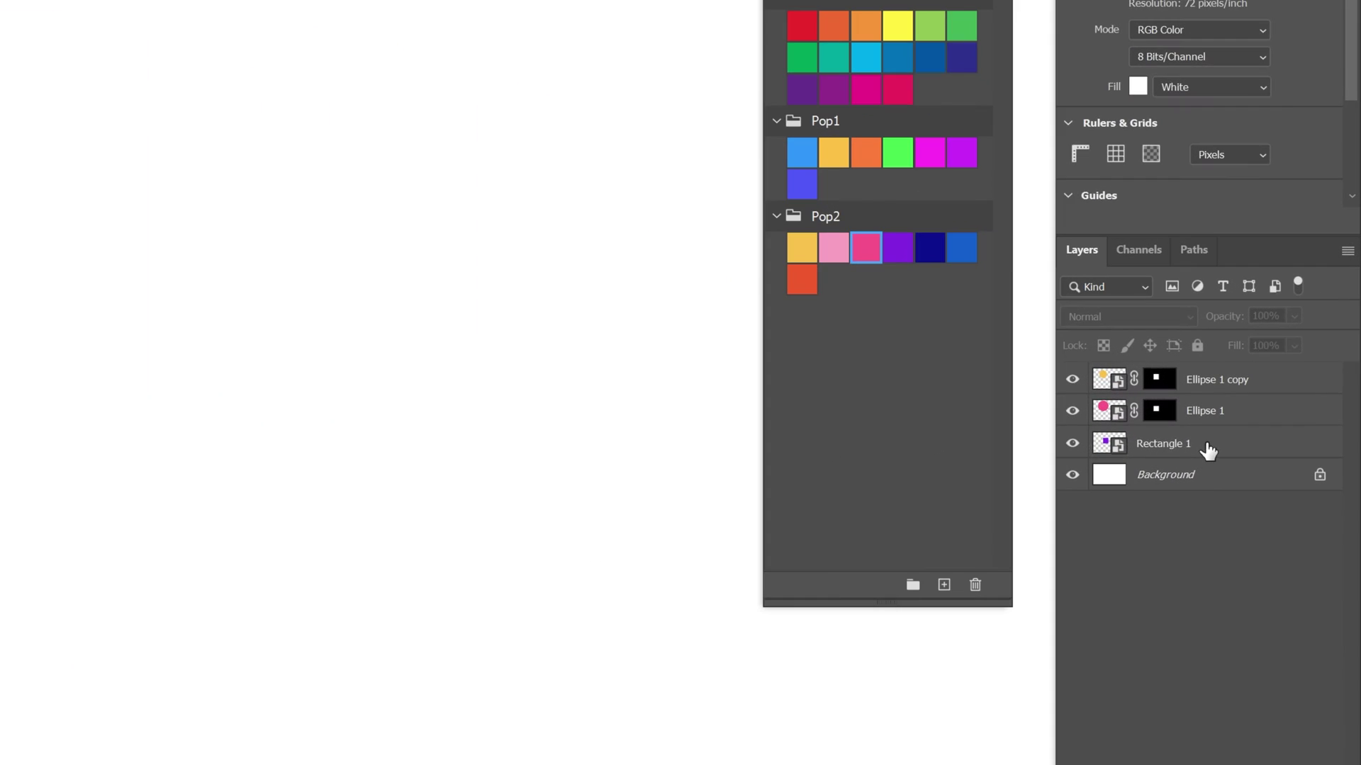
# Group Rectangle 1, Ellipse 1 and Ellipse 1 copy into a group named 1
pyautogui.click(1269, 420)
pyautogui.keyDown('shift'); pyautogui.click(1294, 383); pyautogui.keyUp('shift')
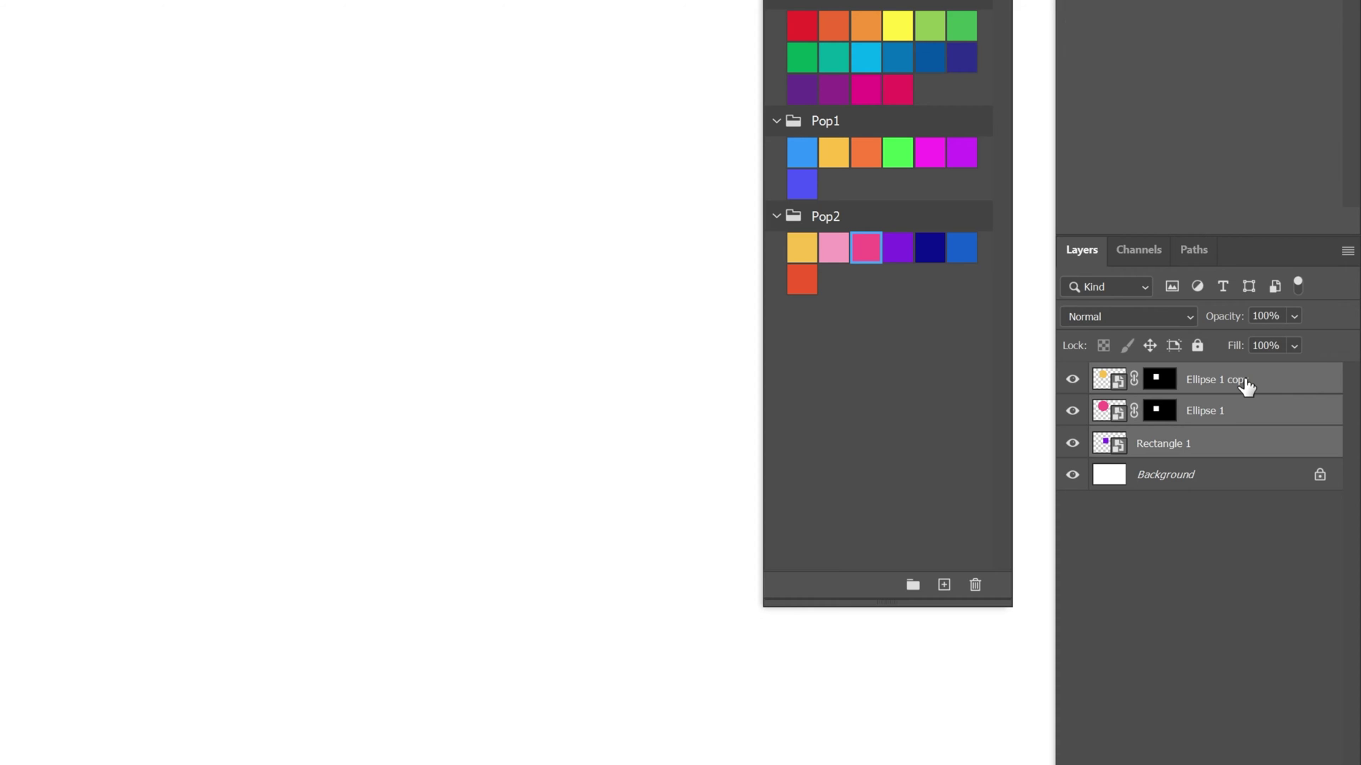
pyautogui.hotkey('ctrl', 'g')
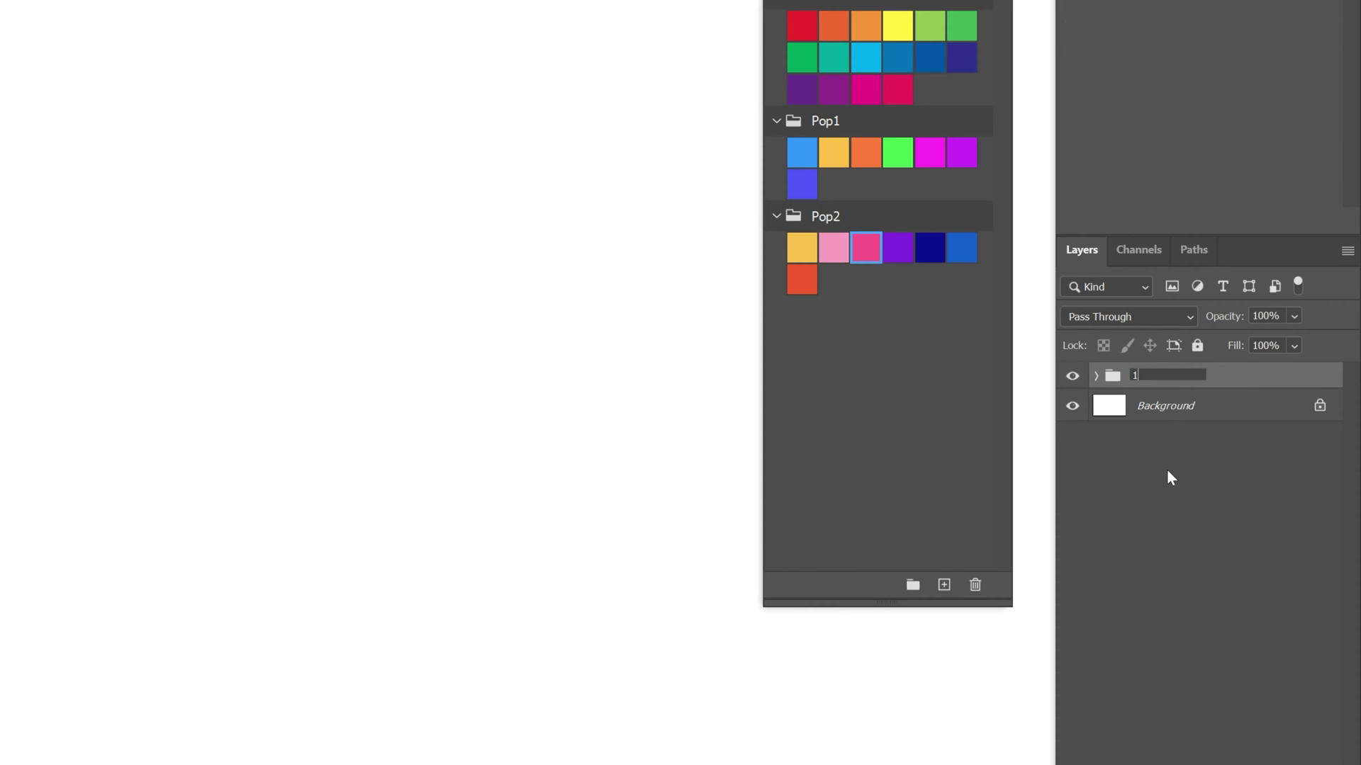
pyautogui.click(1168, 472)
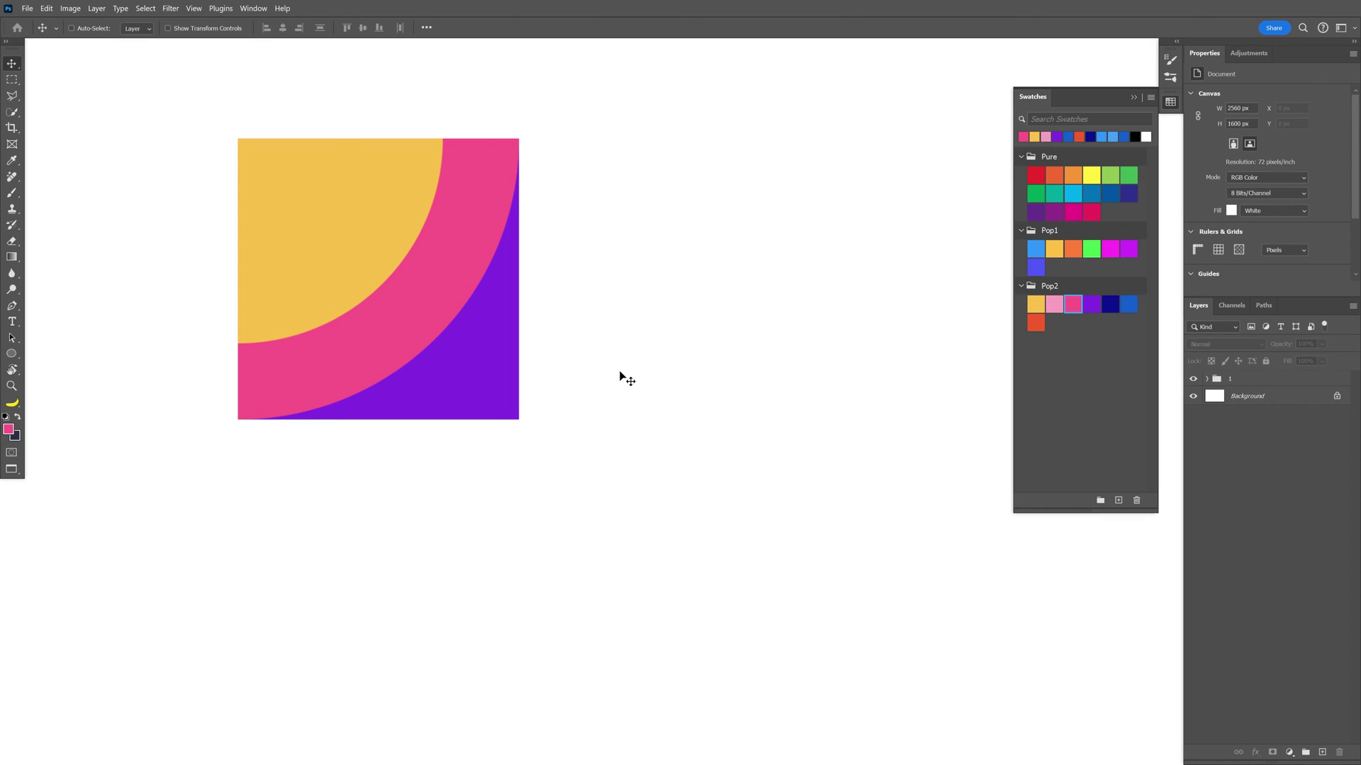
# Draw a blue circle and mask it so only its bottom half shows
pyautogui.moveTo(735, 364); pyautogui.dragTo(832, 531)
pyautogui.click(11, 80)
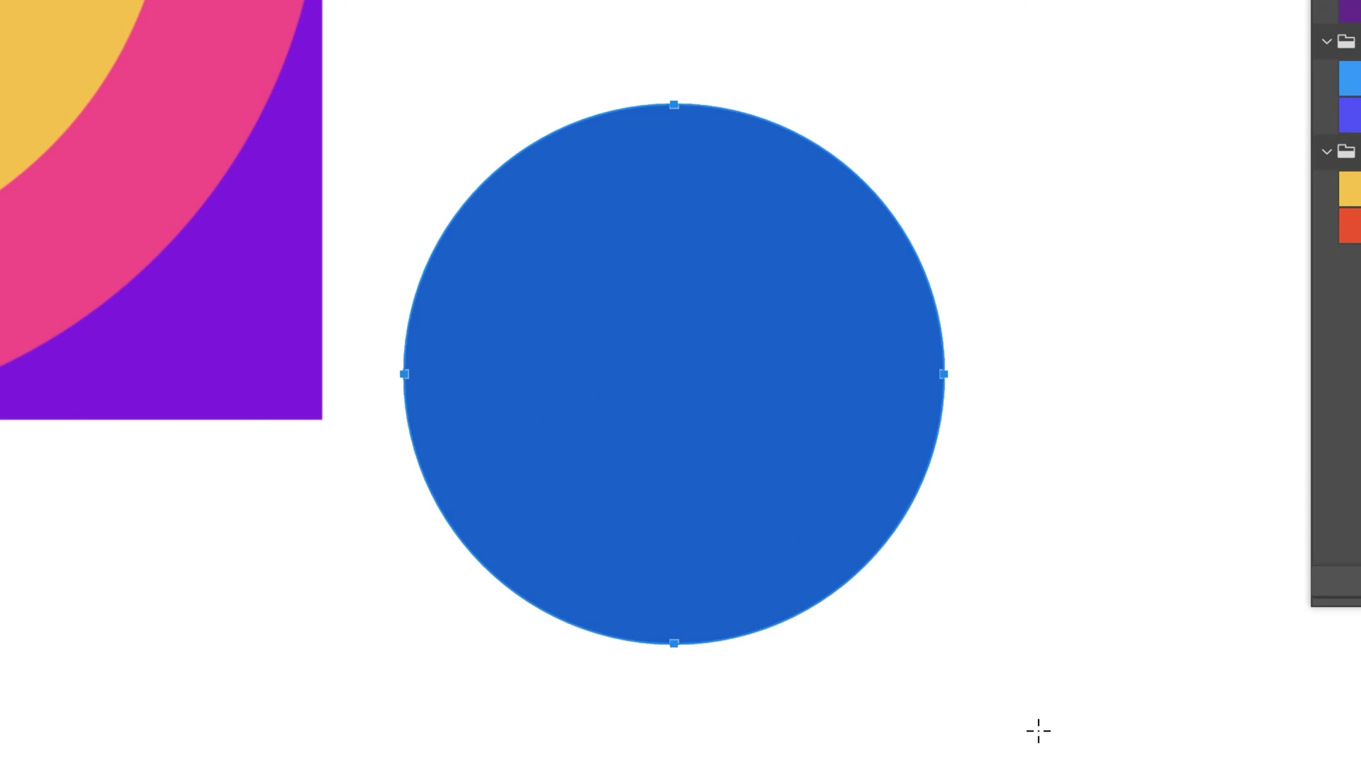
pyautogui.moveTo(1360, 764); pyautogui.dragTo(1181, 764)
pyautogui.moveTo(675, 503); pyautogui.dragTo(352, 375)
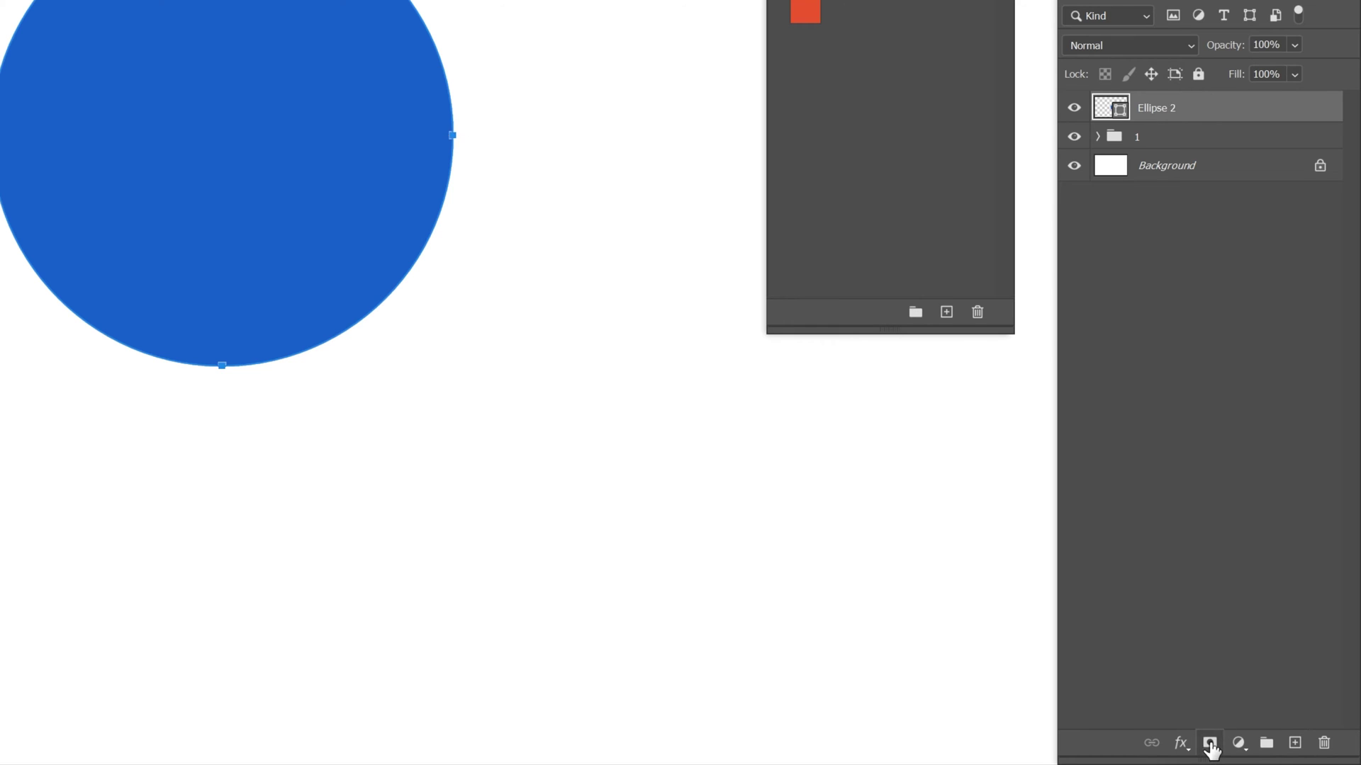
pyautogui.click(1210, 743)
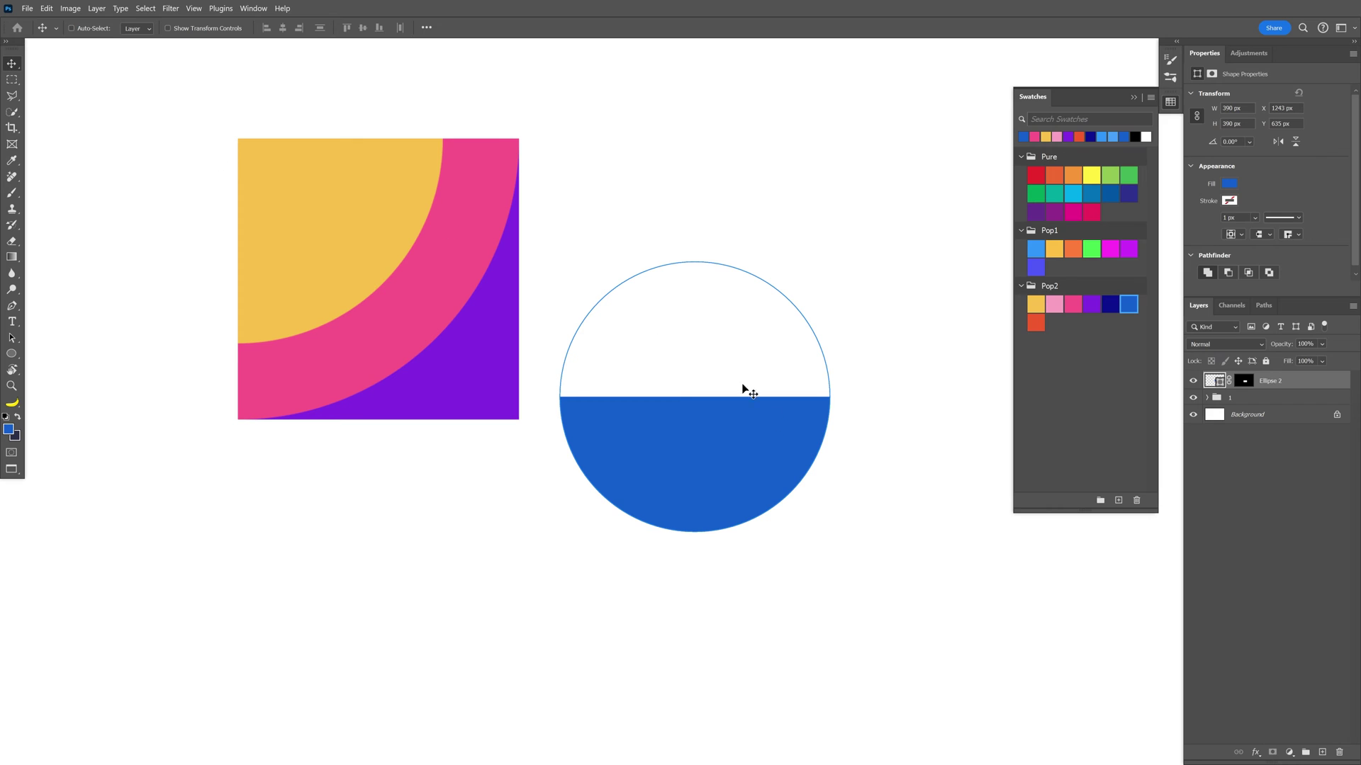
# Duplicate the half-circle twice to stack three blue half-circles vertically
pyautogui.moveTo(307, 121); pyautogui.dragTo(275, 197)
pyautogui.moveTo(726, 433); pyautogui.dragTo(712, 338)
pyautogui.hotkey('ctrl', '+')
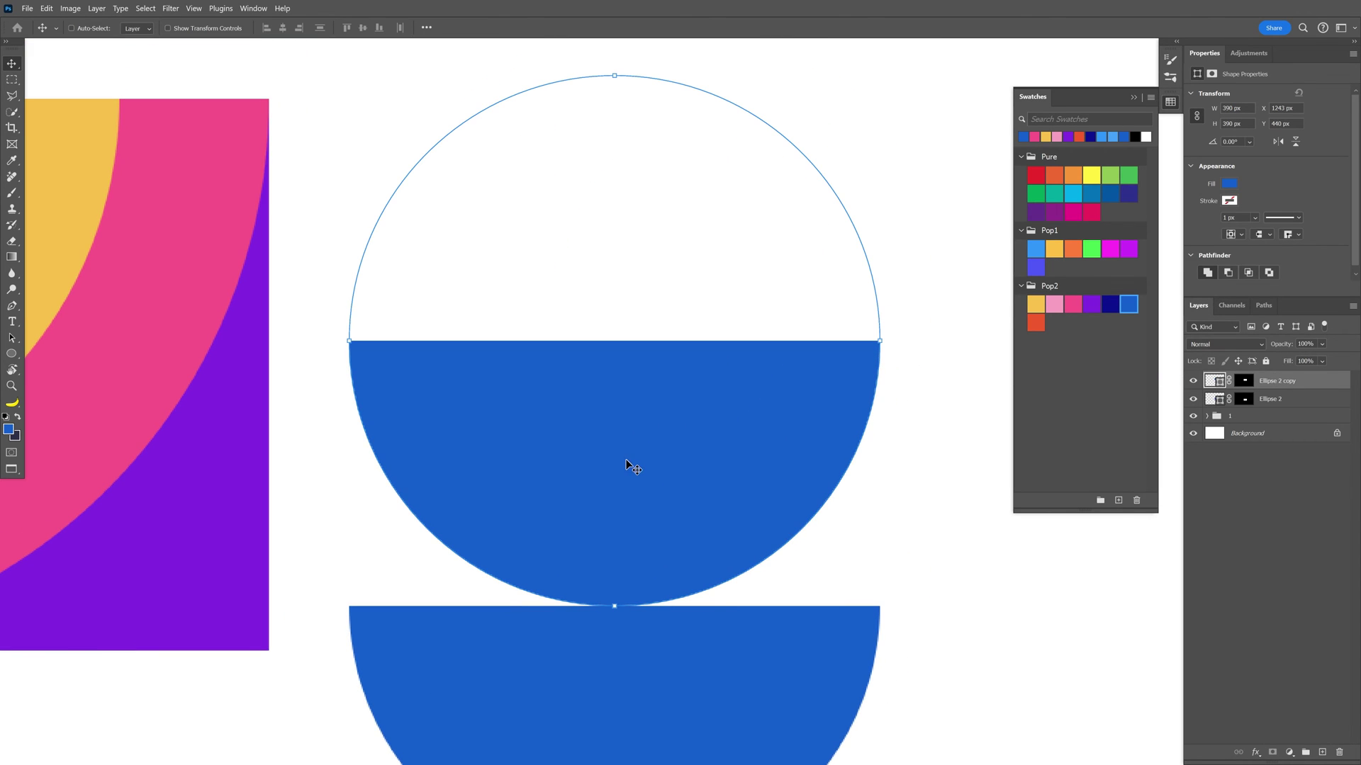
pyautogui.moveTo(621, 538); pyautogui.dragTo(613, 272)
pyautogui.hotkey('ctrl', '+')
pyautogui.hotkey('ctrl', '0')
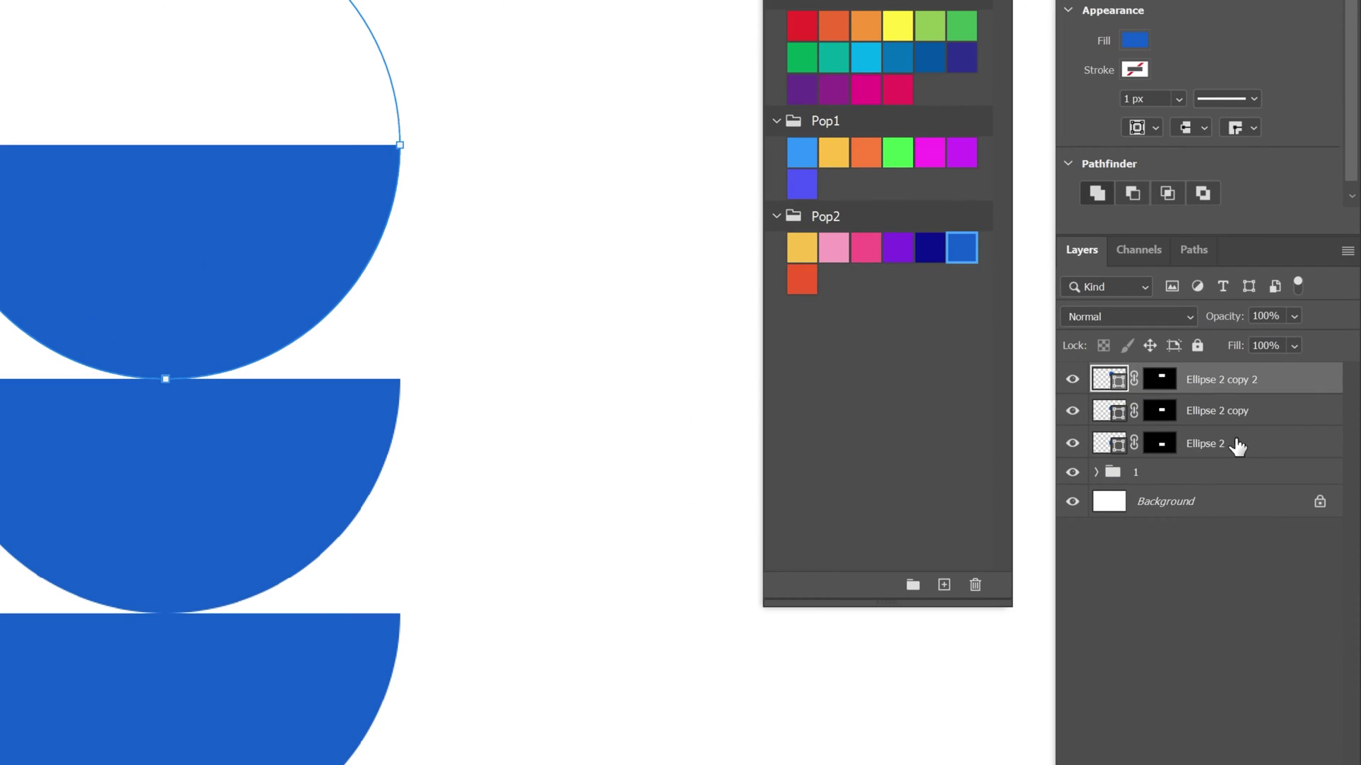
# Combine the three half-circle layers into a single smart object
pyautogui.keyDown('shift'); pyautogui.click(1236, 445); pyautogui.keyUp('shift')
pyautogui.rightClick(1236, 445)
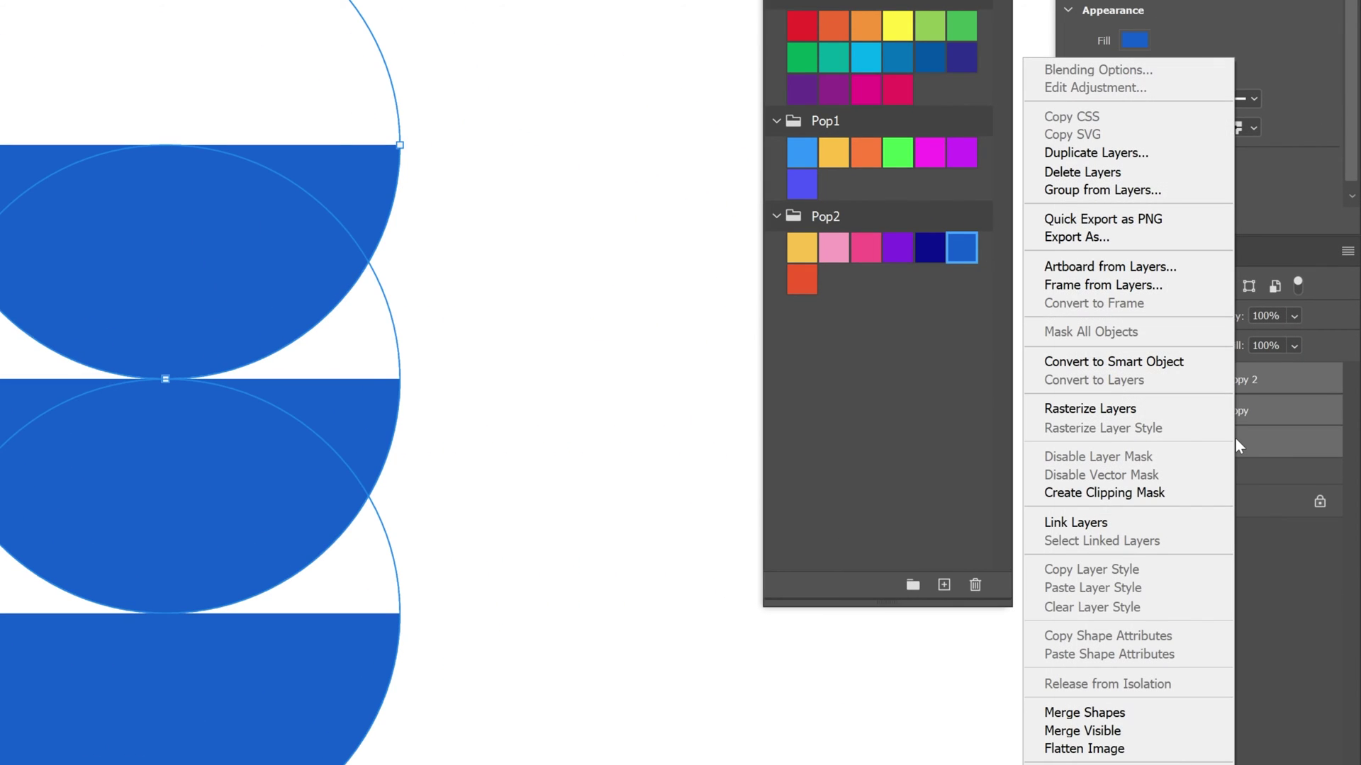
pyautogui.click(1186, 357)
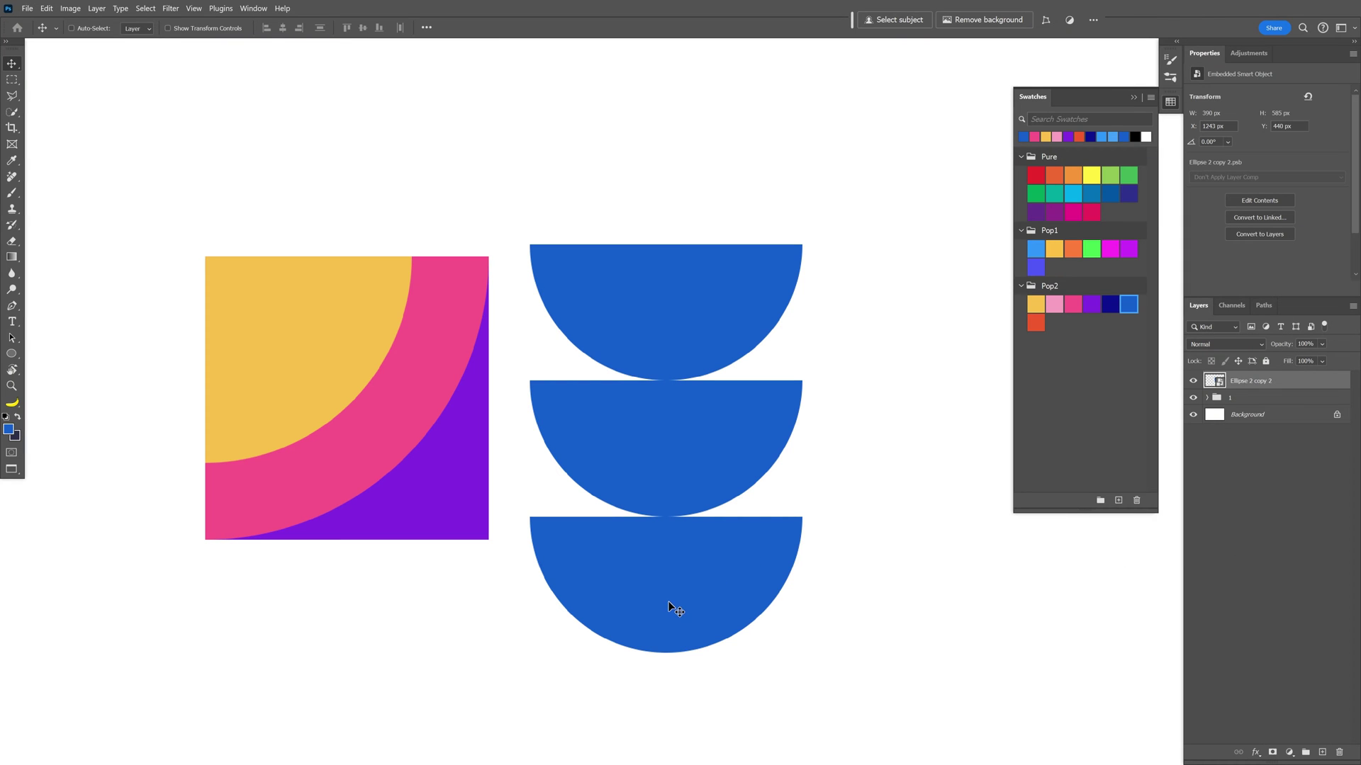
pyautogui.moveTo(673, 606); pyautogui.dragTo(404, 453)
pyautogui.hotkey('ctrl', 'z')
# Scale the half-circle column slightly to about 406 × 609 px
pyautogui.scroll(1, 345, 412)
pyautogui.moveTo(344, 412); pyautogui.dragTo(638, 531)
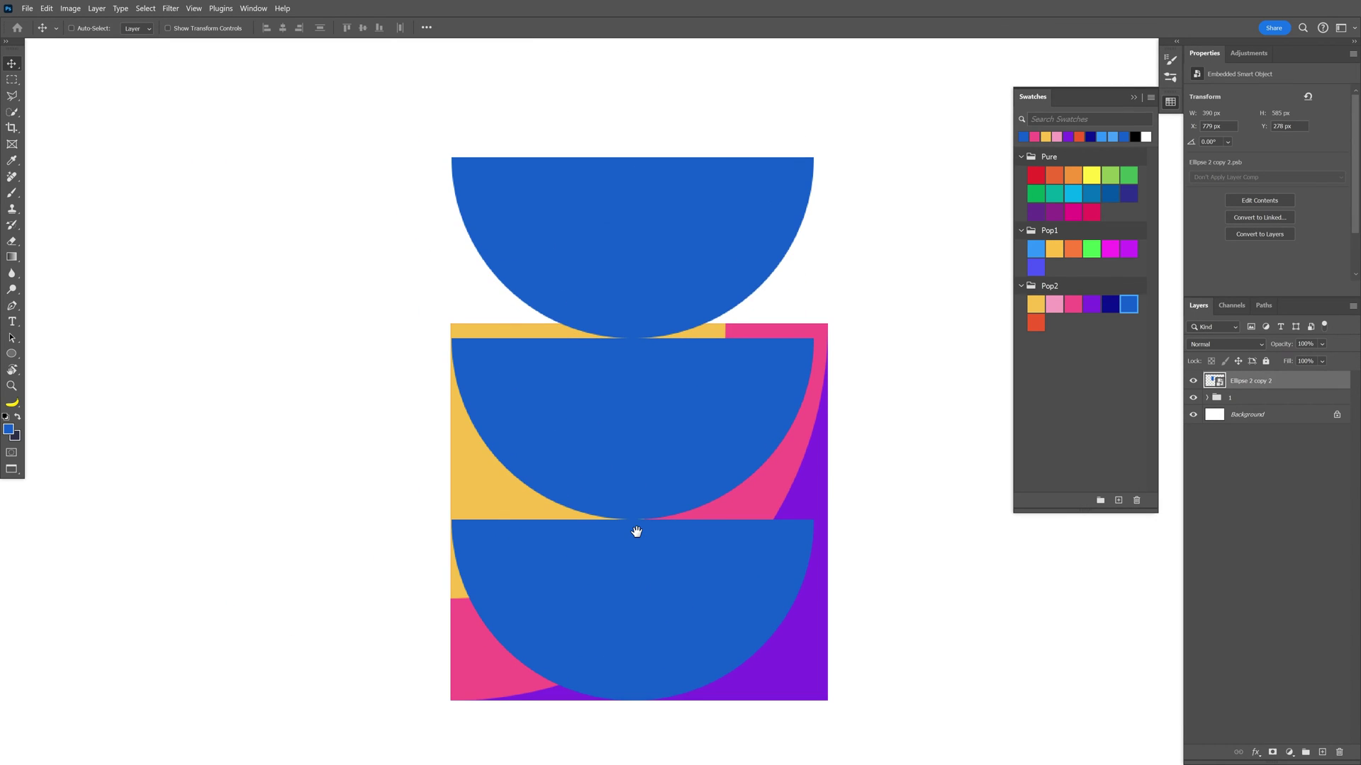
pyautogui.scroll(1, 637, 533)
pyautogui.scroll(-1, 640, 540)
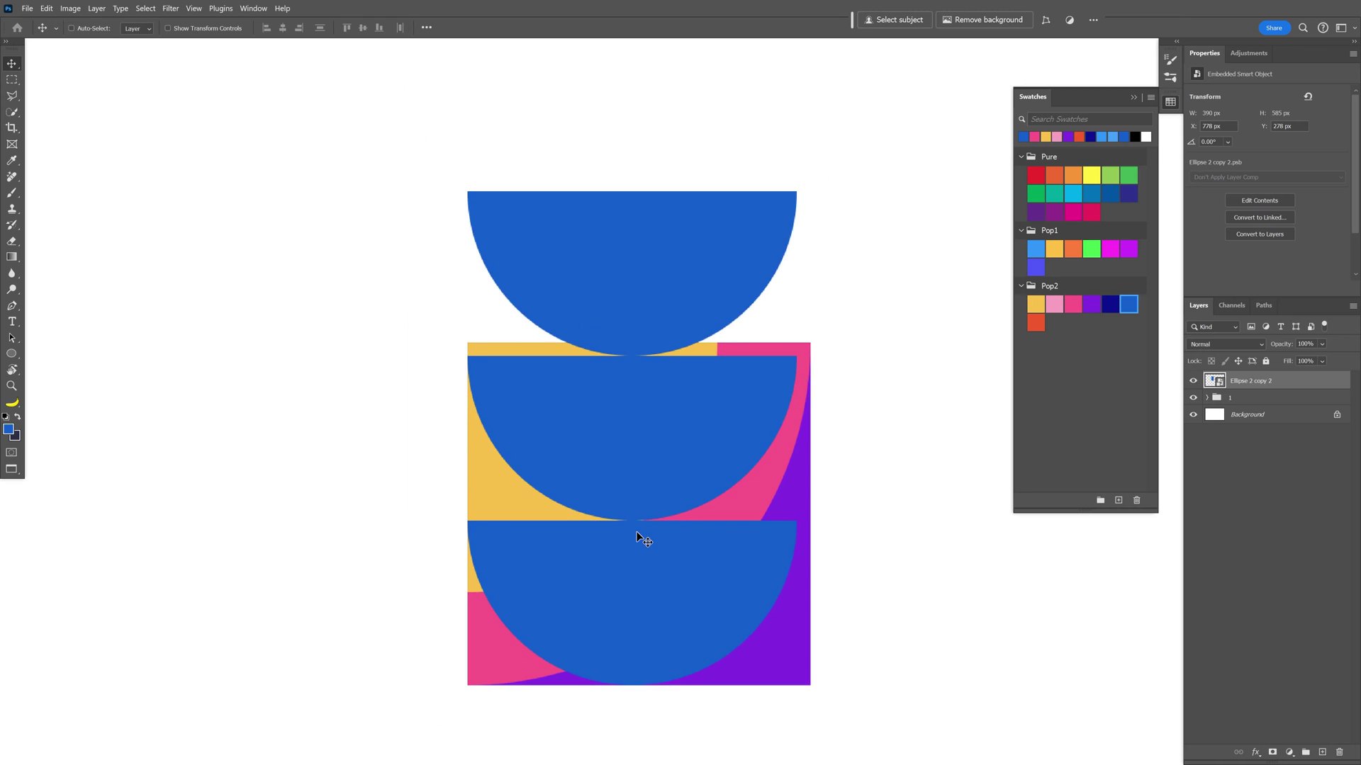
pyautogui.hscroll(2, 623, 465)
pyautogui.hotkey('ctrl', 't')
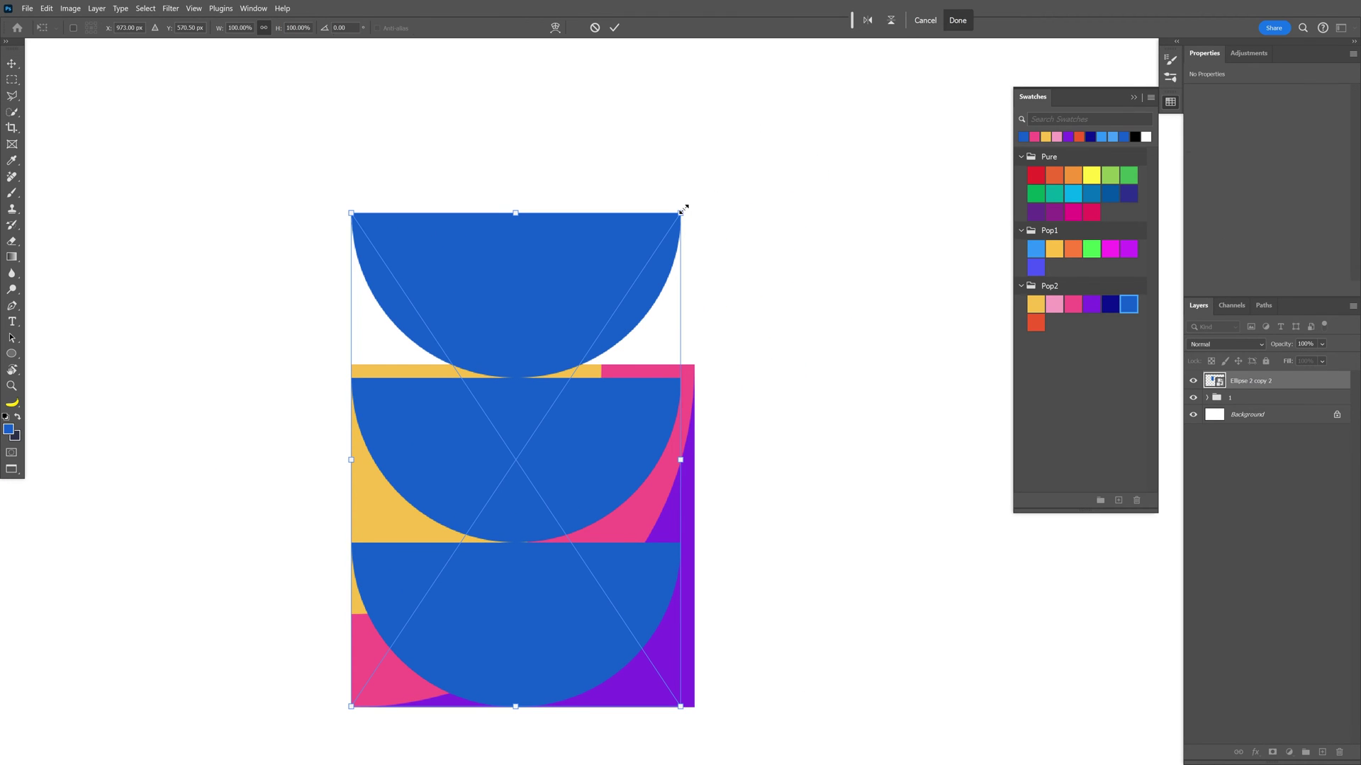
pyautogui.moveTo(682, 210); pyautogui.dragTo(693, 187)
pyautogui.press('Return')
# Move the half-circle column right beside the square tile
pyautogui.scroll(-1, 437, 364)
pyautogui.hscroll(1, 437, 364)
pyautogui.moveTo(437, 365); pyautogui.dragTo(775, 393)
pyautogui.hscroll(2, 694, 399)
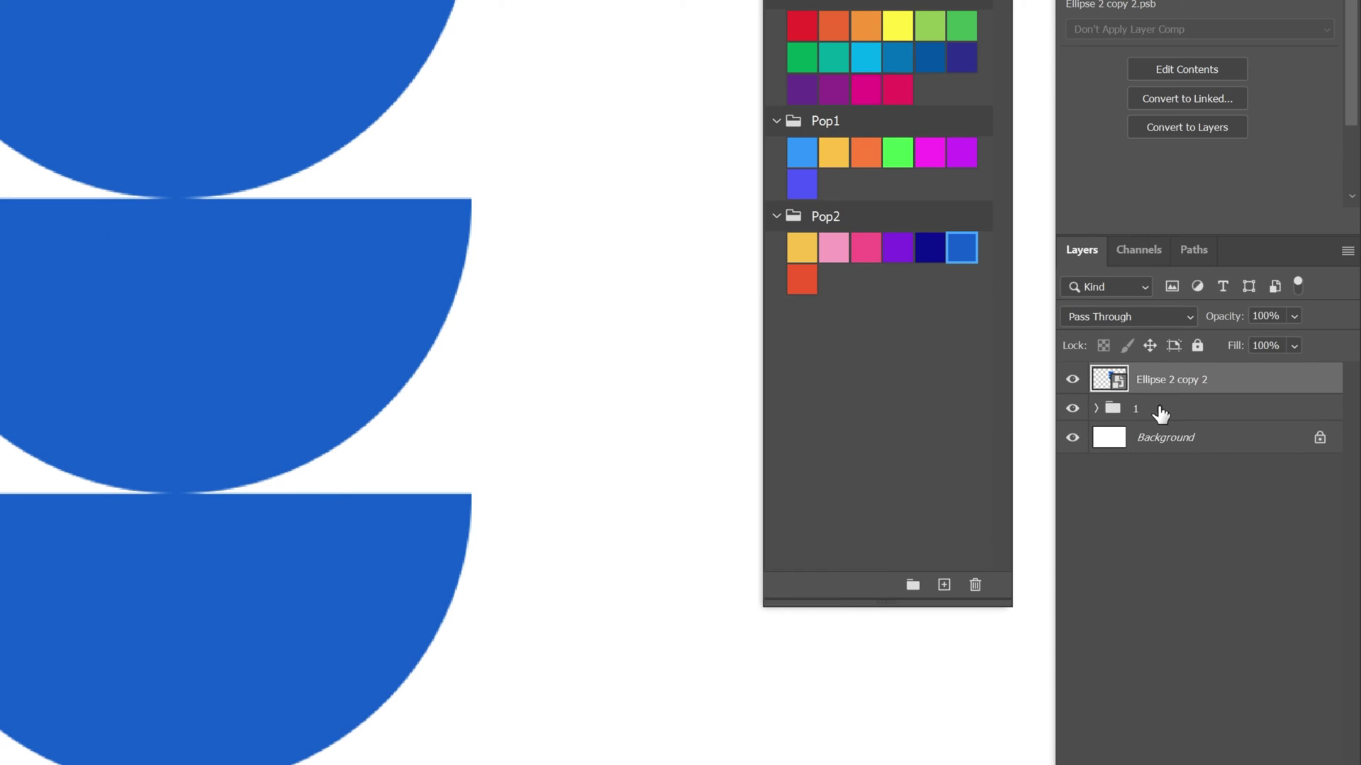
# Duplicate Rectangle 1 out of group 1 and move the copy under the half-circles
pyautogui.click(1160, 409)
pyautogui.click(1097, 409)
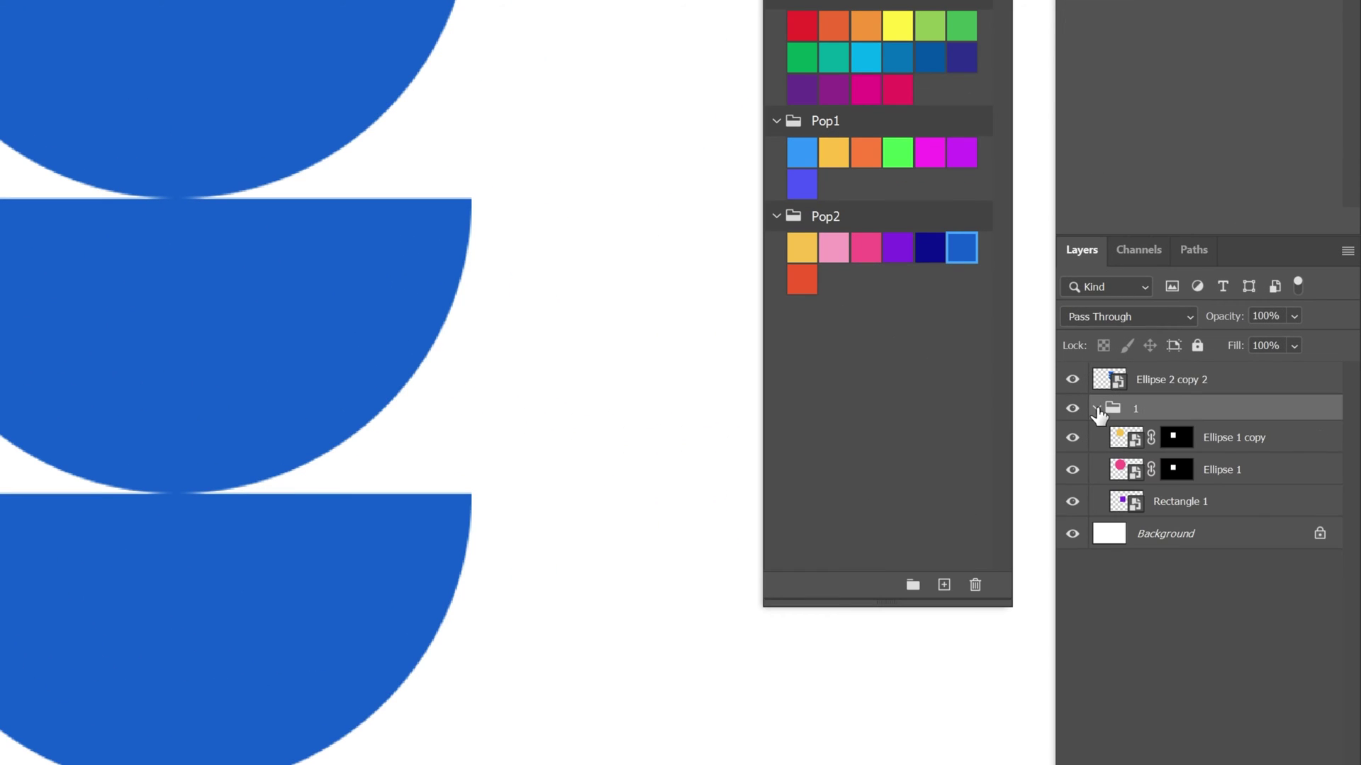
pyautogui.click(1195, 509)
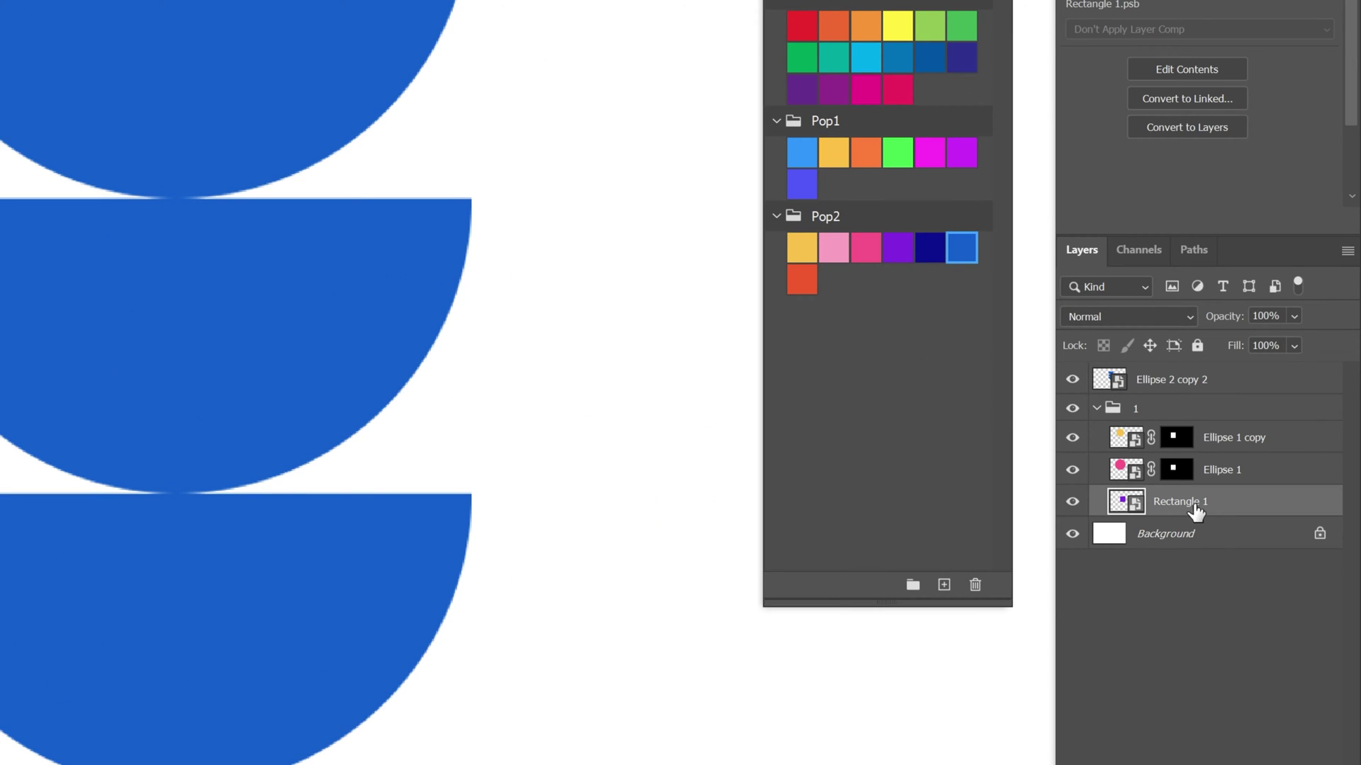
pyautogui.moveTo(1196, 509); pyautogui.dragTo(1194, 410)
pyautogui.moveTo(418, 425); pyautogui.dragTo(721, 450)
# Mask the half-circle column to the purple copy's square, then delete the helper copy
pyautogui.press('ctrl')
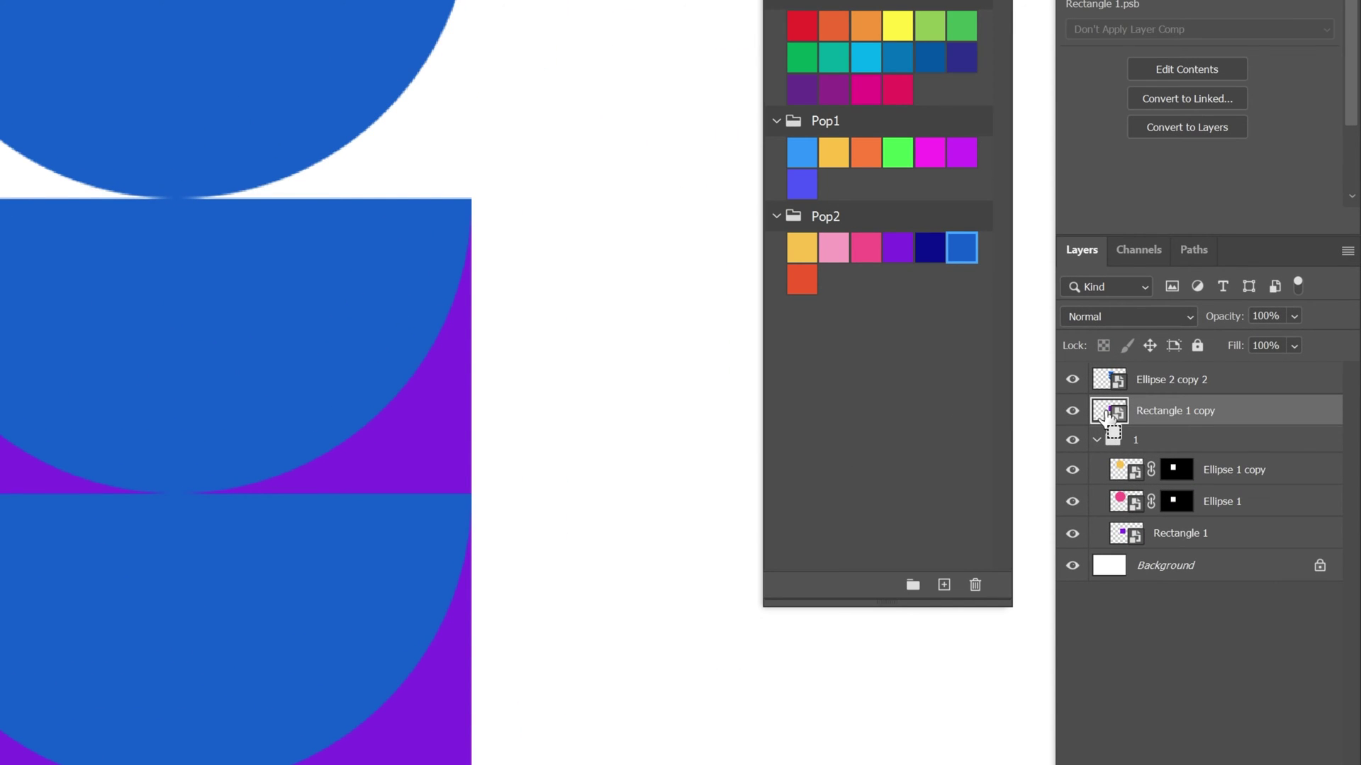
pyautogui.keyDown('ctrl'); pyautogui.click(1107, 415); pyautogui.keyUp('ctrl')
pyautogui.click(1193, 381)
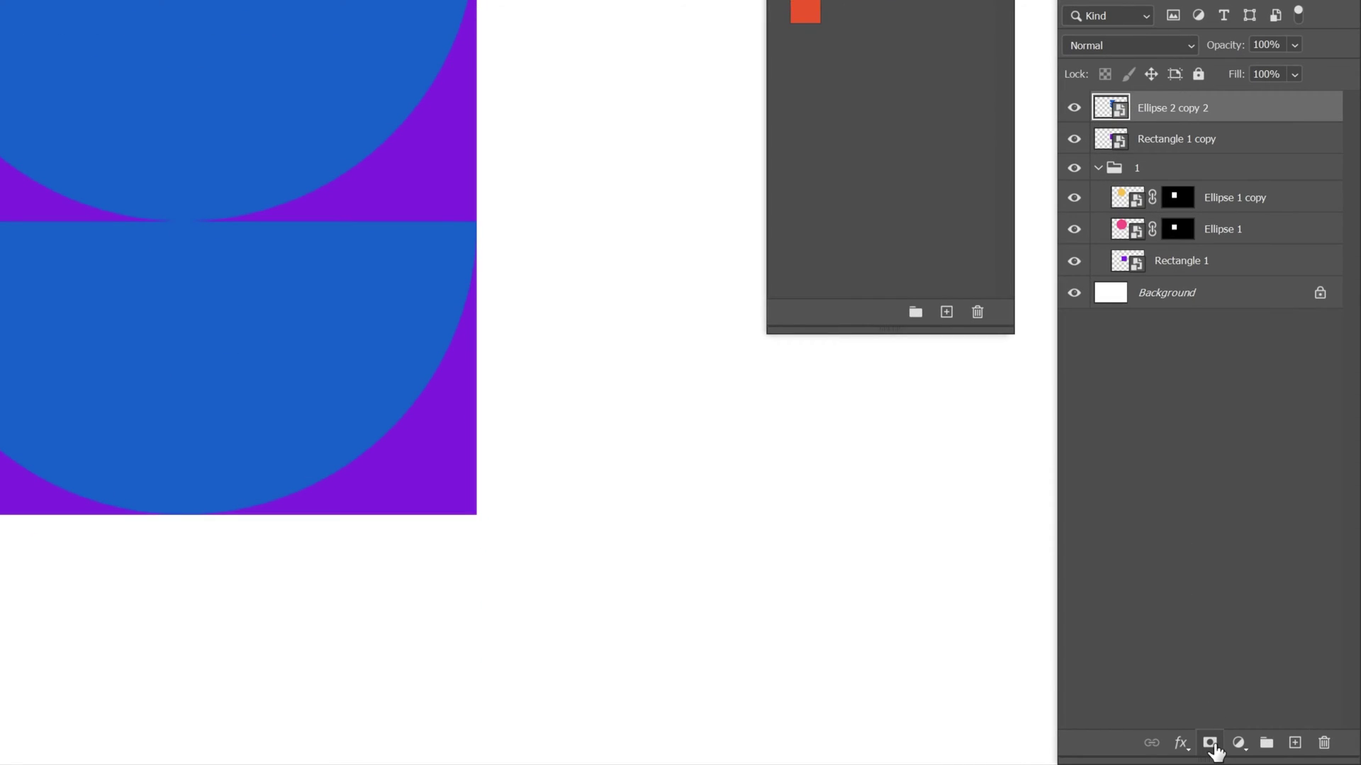
pyautogui.click(1210, 743)
pyautogui.click(1197, 142)
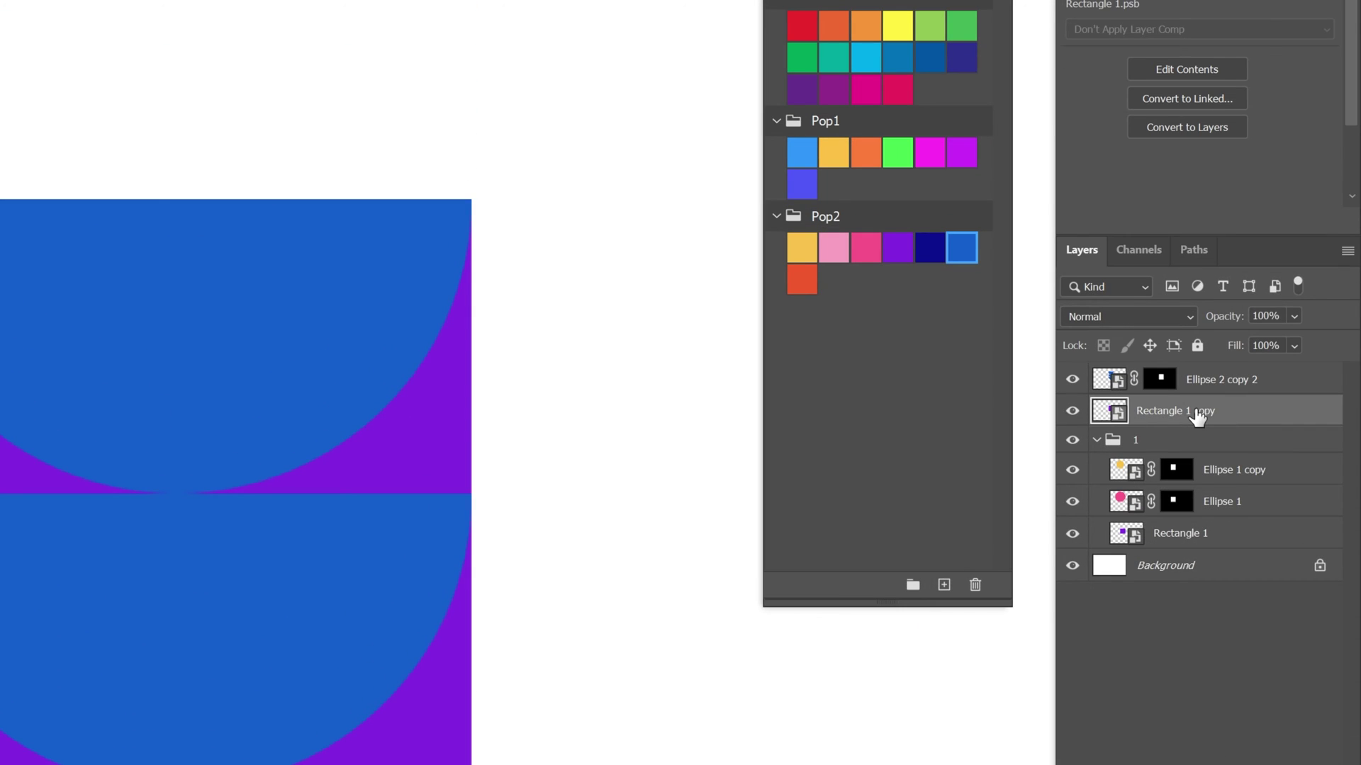
pyautogui.press('Delete')
# Collapse group 1 and put the half-circle column into group 2
pyautogui.click(1094, 408)
pyautogui.click(1236, 383)
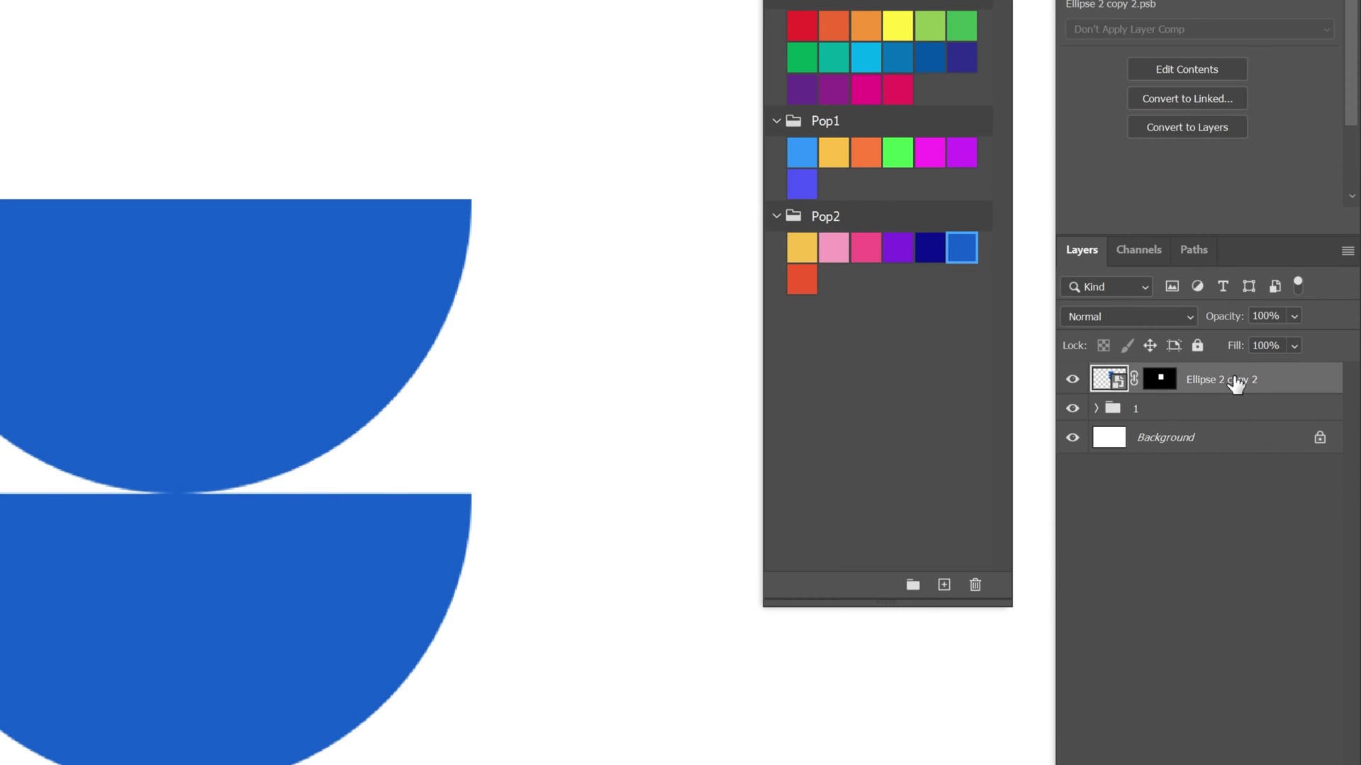
pyautogui.hotkey('ctrl', 'g')
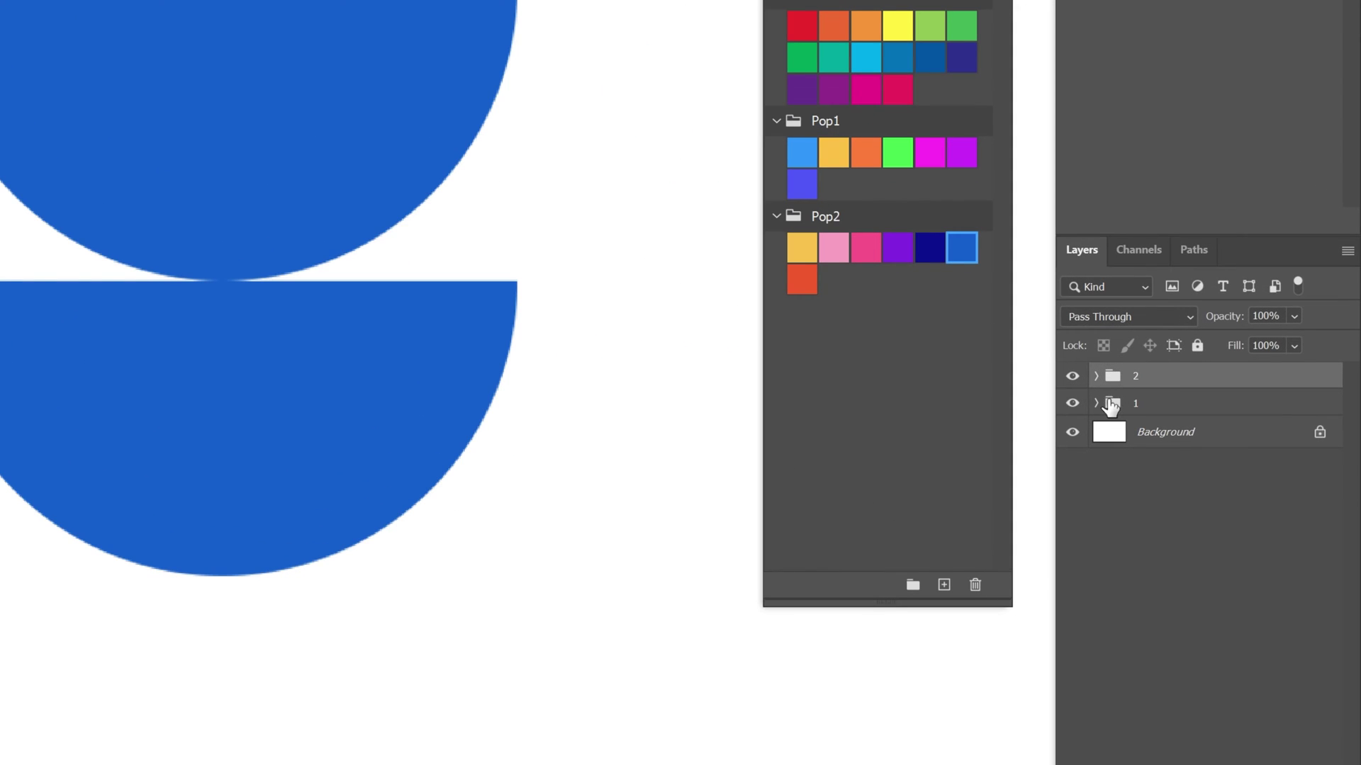
# Duplicate Rectangle 1 to the top of the stack and move the copy below the half-circles
pyautogui.click(1207, 394)
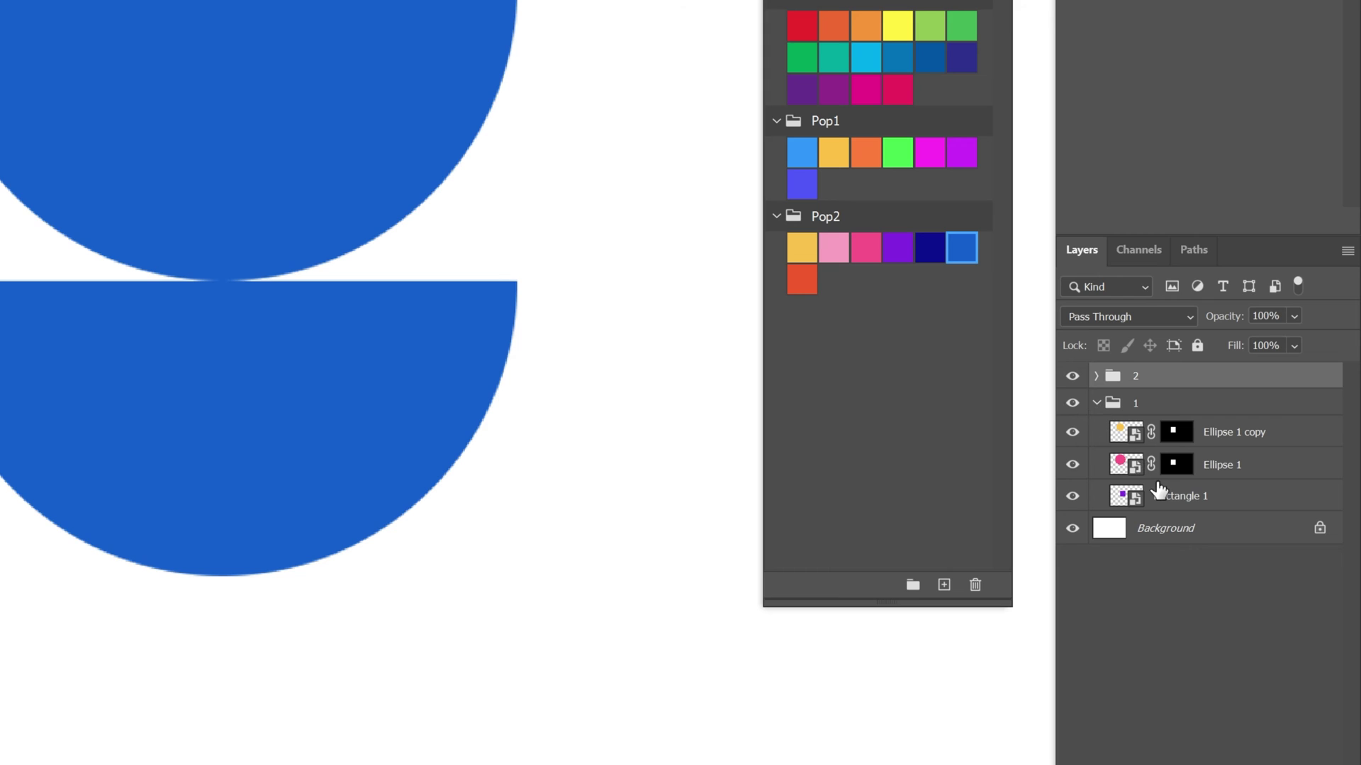
pyautogui.click(1176, 500)
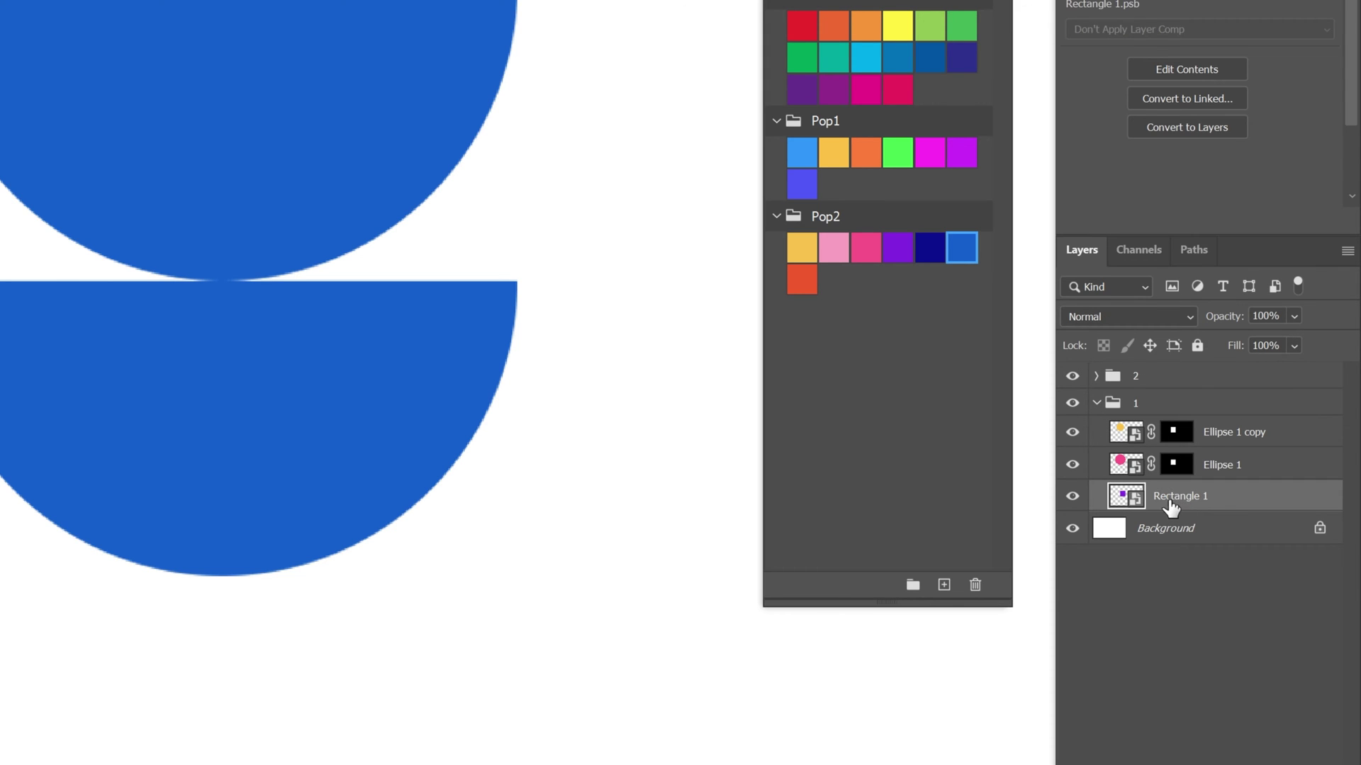
pyautogui.moveTo(1165, 505); pyautogui.dragTo(1172, 370)
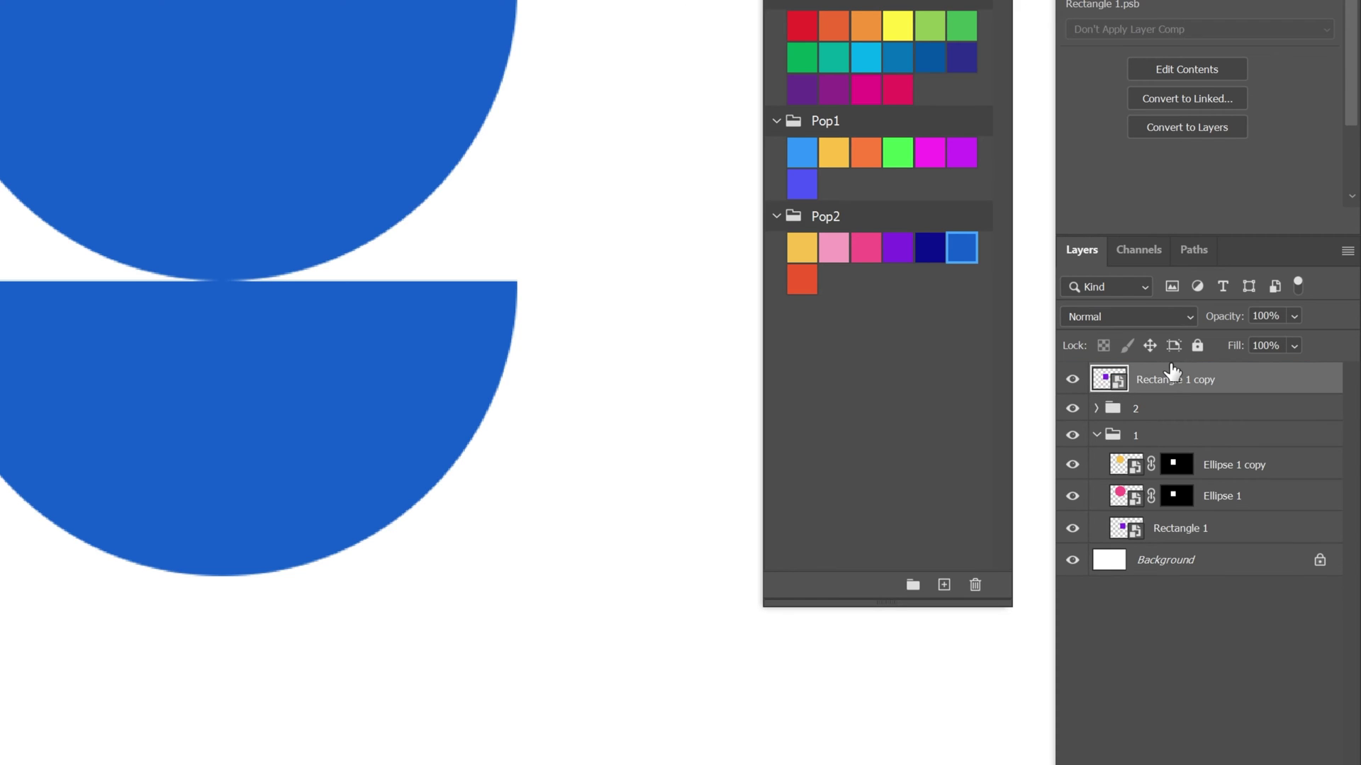
pyautogui.click(1096, 435)
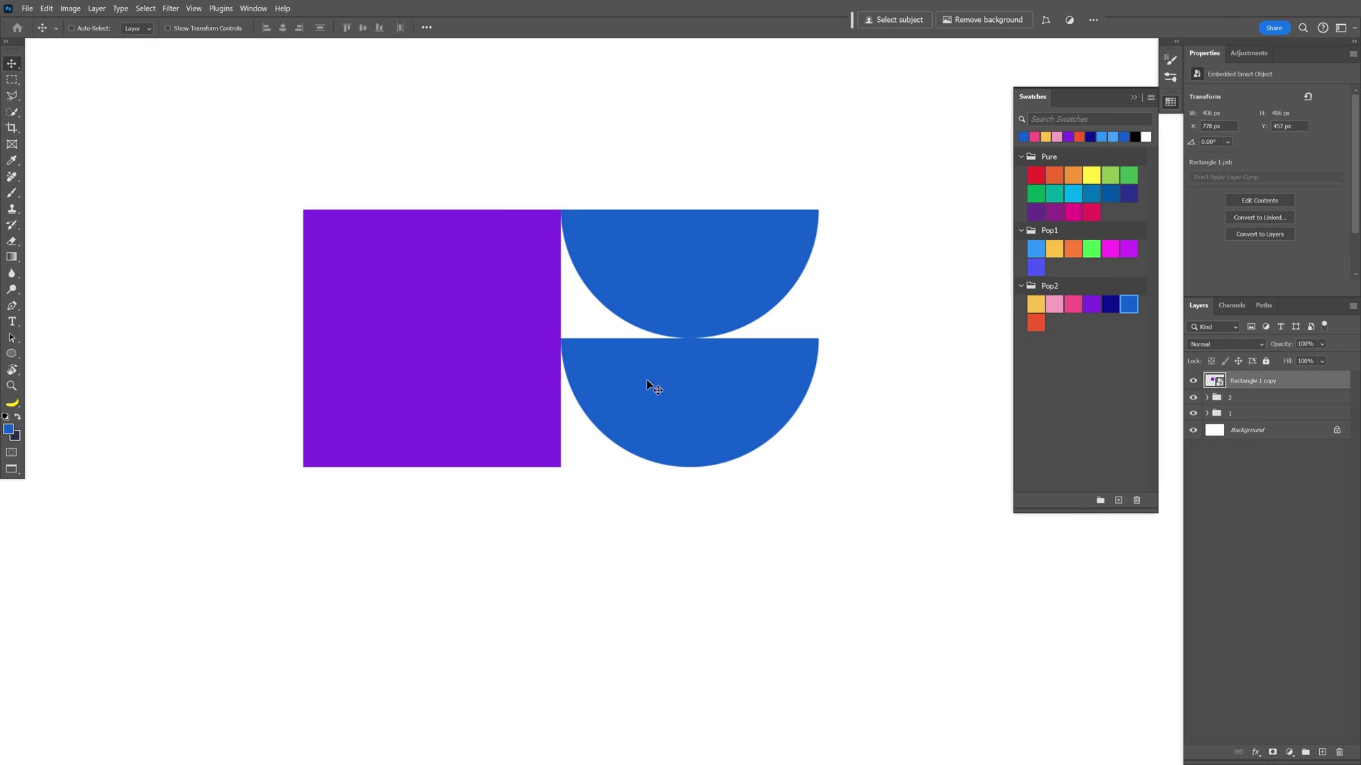
pyautogui.moveTo(524, 300); pyautogui.dragTo(641, 418)
# Squash the purple copy into a 406 × 335 px rectangle
pyautogui.hotkey('ctrl', 't')
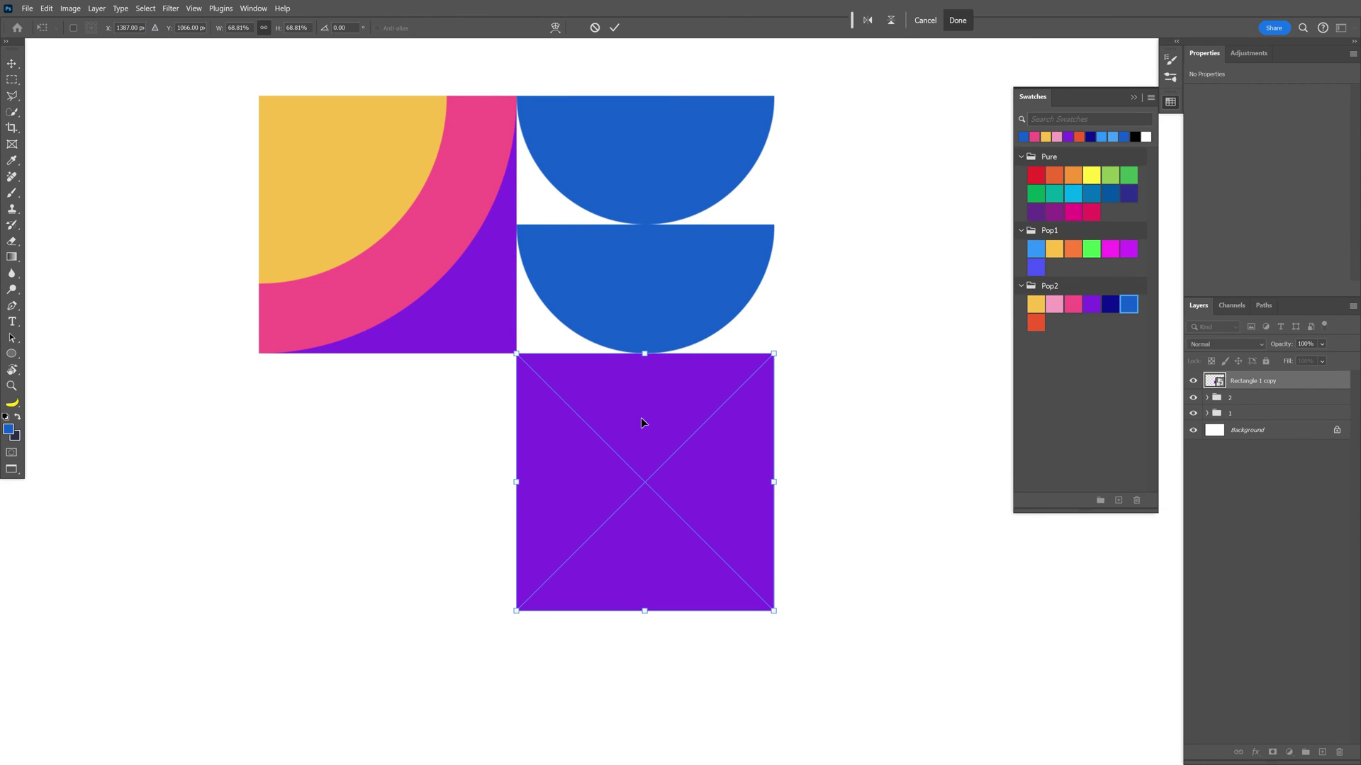
pyautogui.moveTo(652, 611); pyautogui.dragTo(651, 569)
pyautogui.press('Return')
pyautogui.hotkey('ctrl', '-')
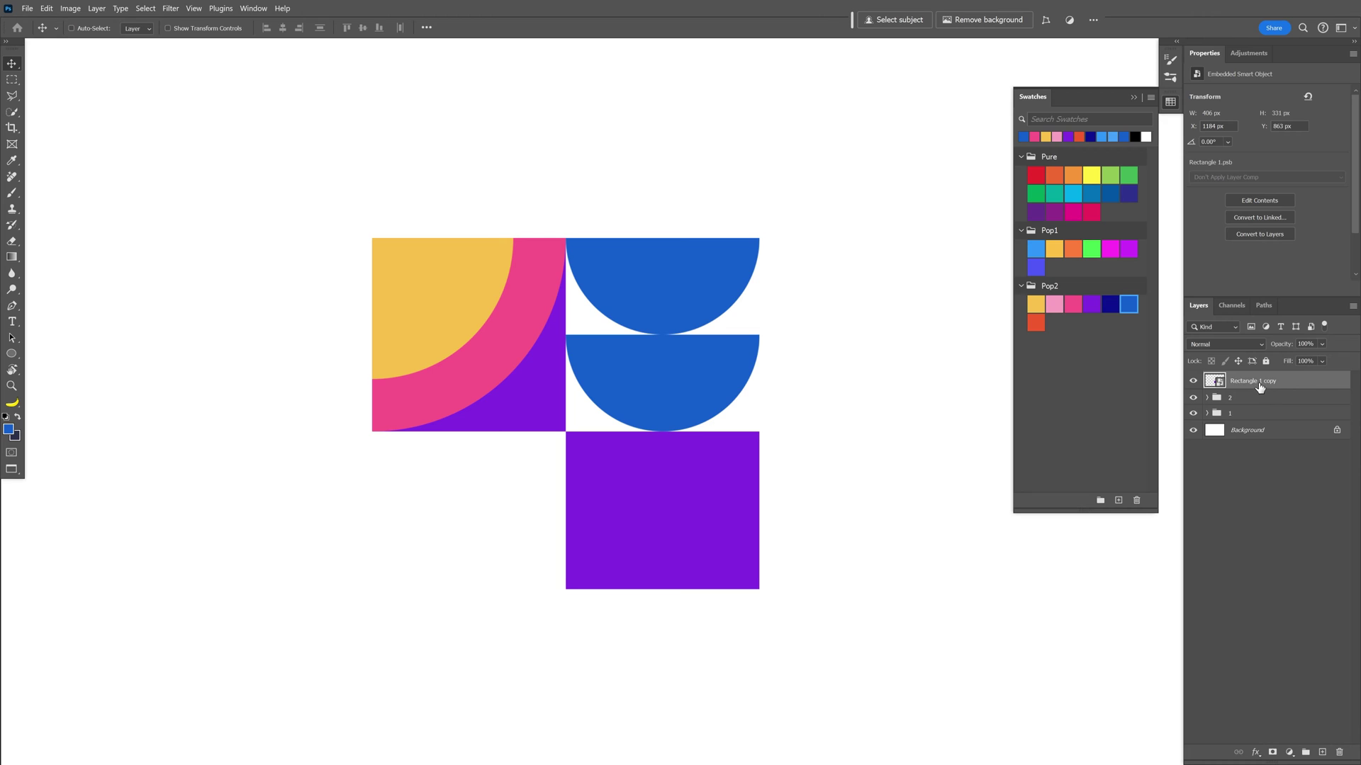
pyautogui.click(1267, 476)
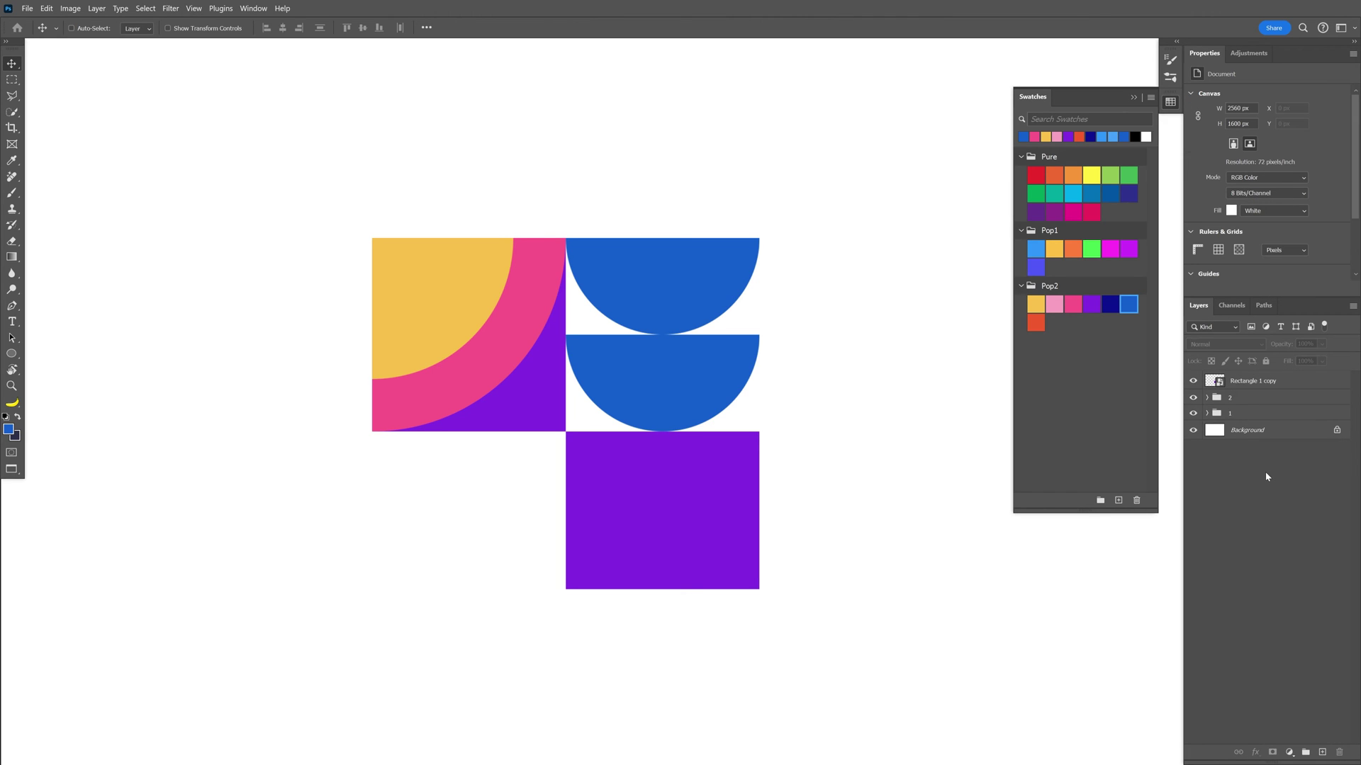
# Draw a long thin navy bar, tilt it about 40°, and move it down-left
pyautogui.click(11, 359)
pyautogui.press('Escape')
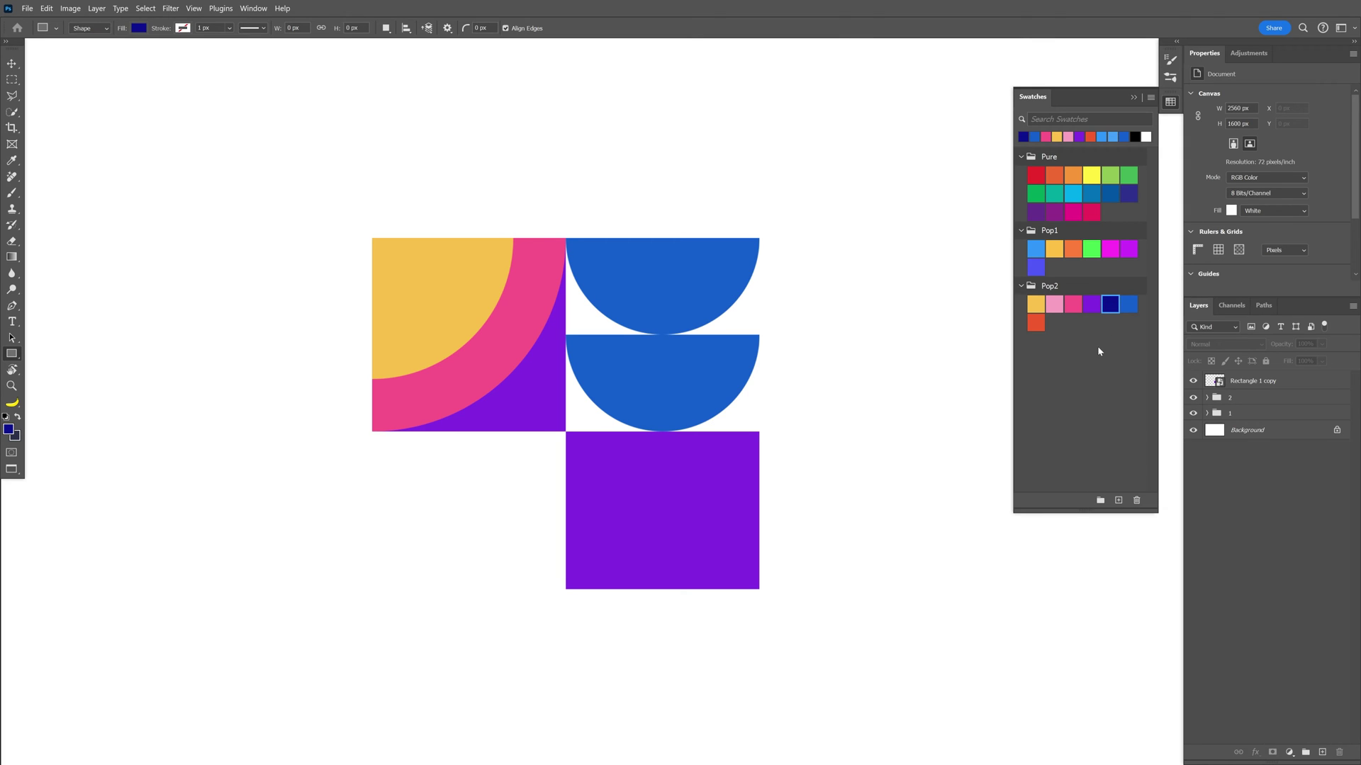
pyautogui.moveTo(466, 495); pyautogui.dragTo(896, 641)
pyautogui.hotkey('ctrl', 't')
pyautogui.press('Return')
pyautogui.moveTo(699, 528); pyautogui.dragTo(678, 91)
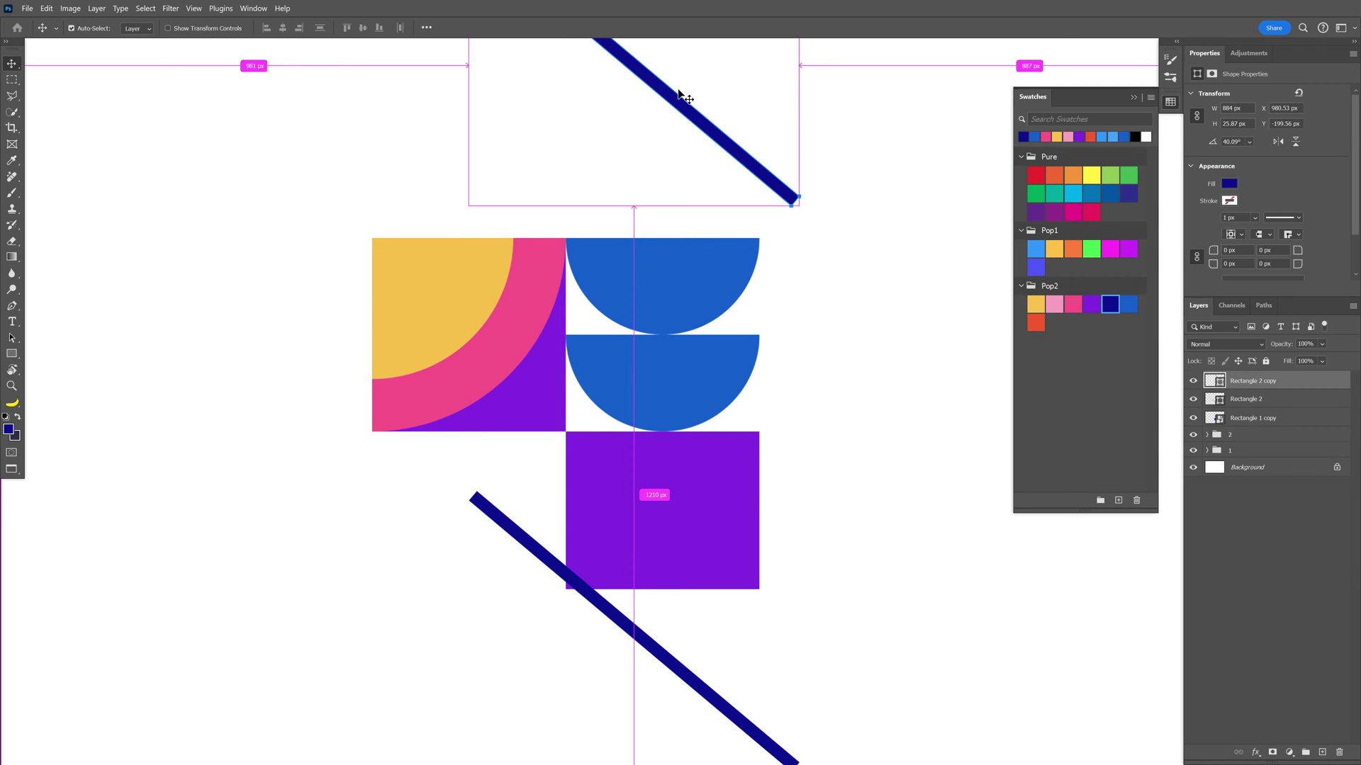
# Duplicate the navy bar several times and select Rectangle 2 with all its copies
pyautogui.hotkey('ctrl', 'j')
pyautogui.hotkey('ctrl', 'j')
pyautogui.hotkey('ctrl', 'j')
pyautogui.hotkey('ctrl', 'j')
pyautogui.hotkey('ctrl', 'j')
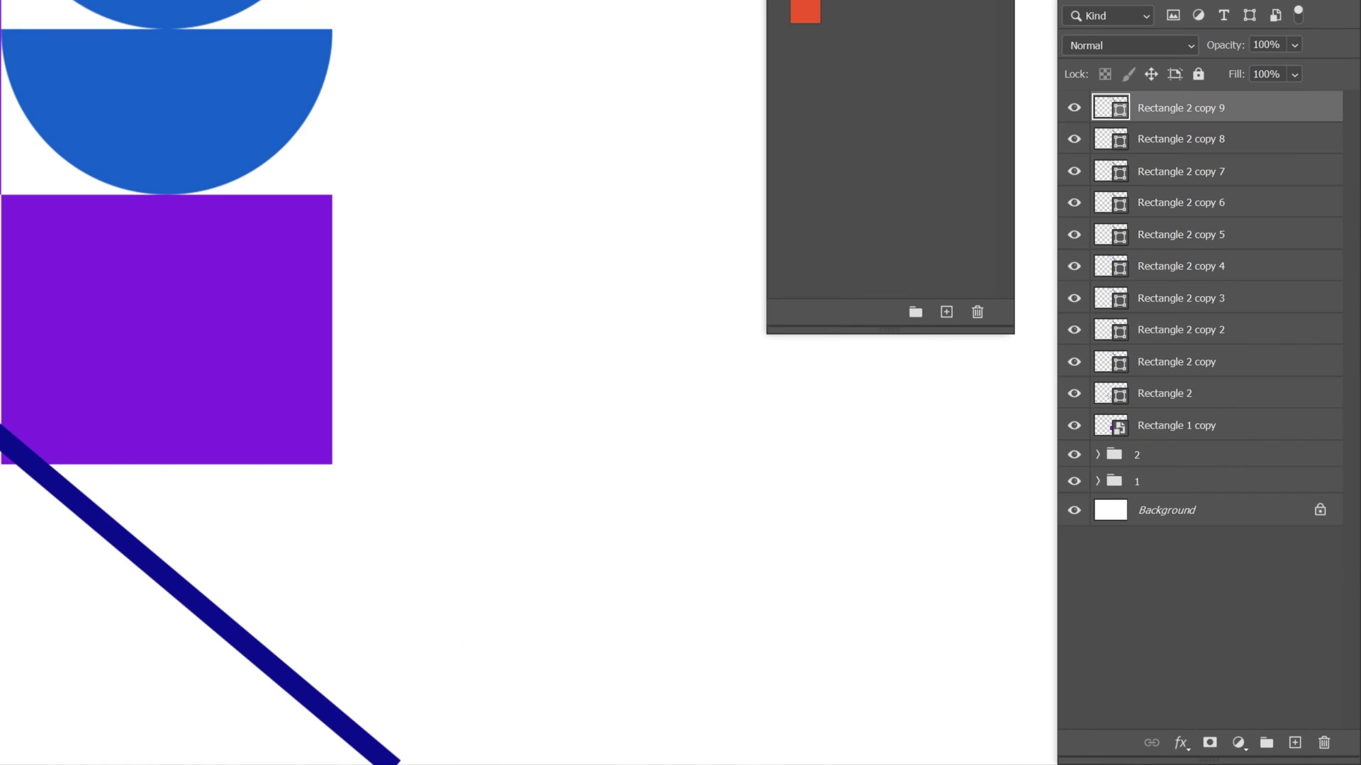
pyautogui.hotkey('ctrl', 'j')
pyautogui.hotkey('ctrl', 'j')
pyautogui.hotkey('ctrl', 'j')
pyautogui.hotkey('ctrl', 'j')
pyautogui.hotkey('ctrl', 'j')
pyautogui.hotkey('ctrl', 'j')
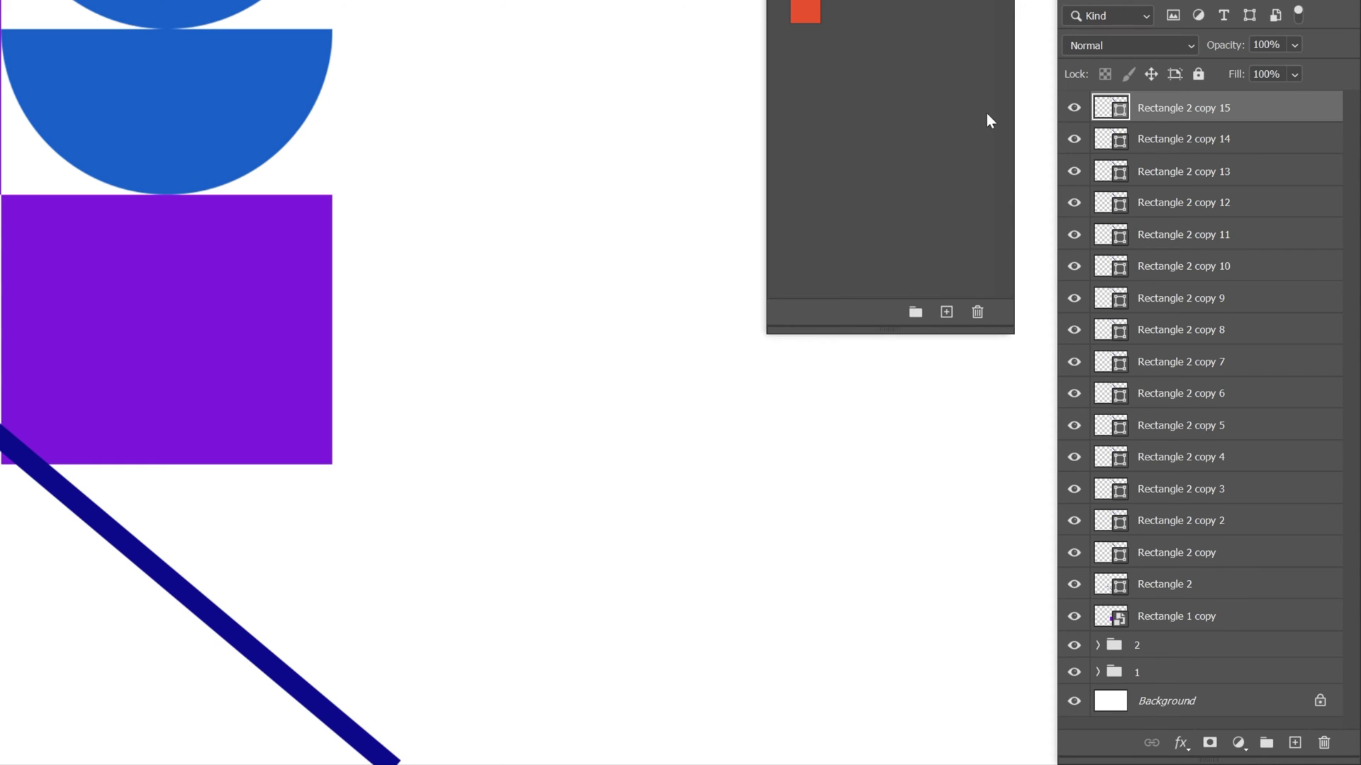
pyautogui.keyDown('shift'); pyautogui.click(1209, 592); pyautogui.keyUp('shift')
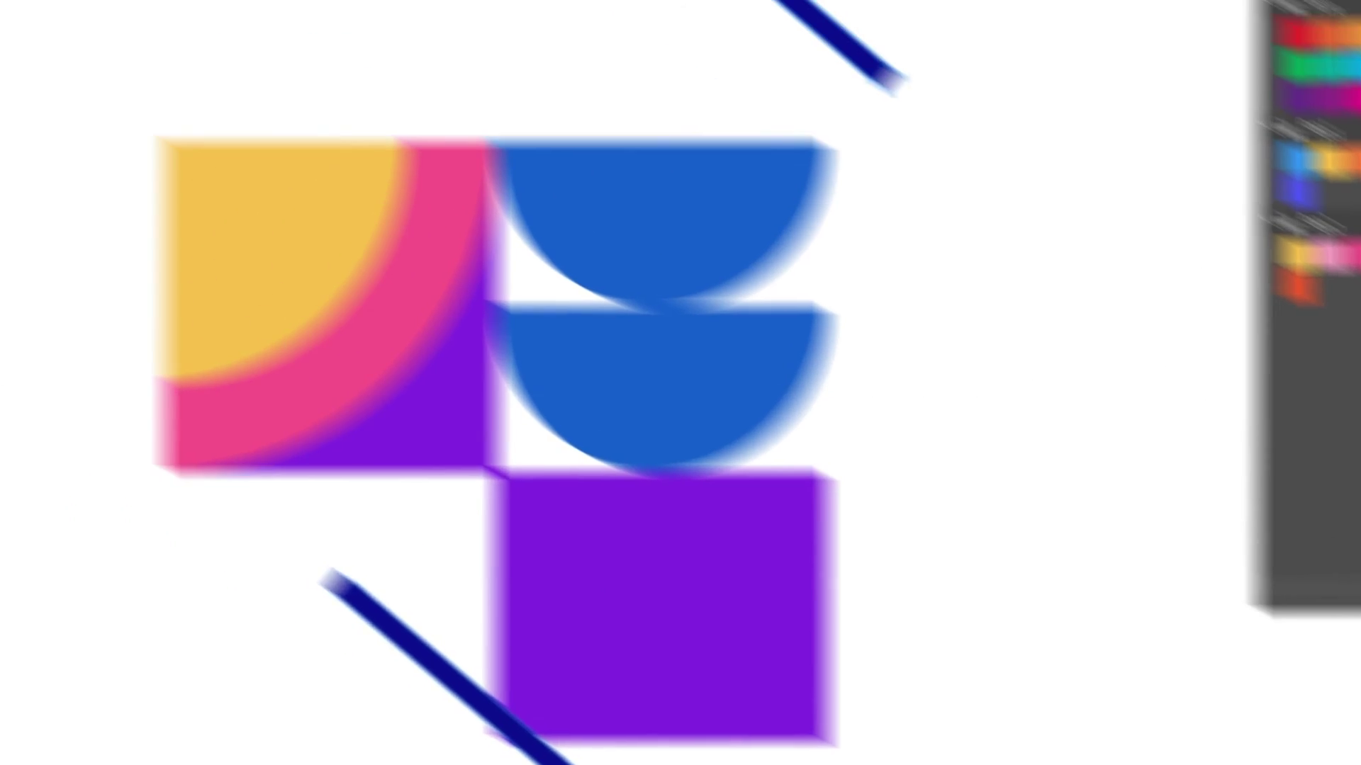
# Distribute the stripes' vertical centers evenly and merge them into one shape layer
pyautogui.click(724, 48)
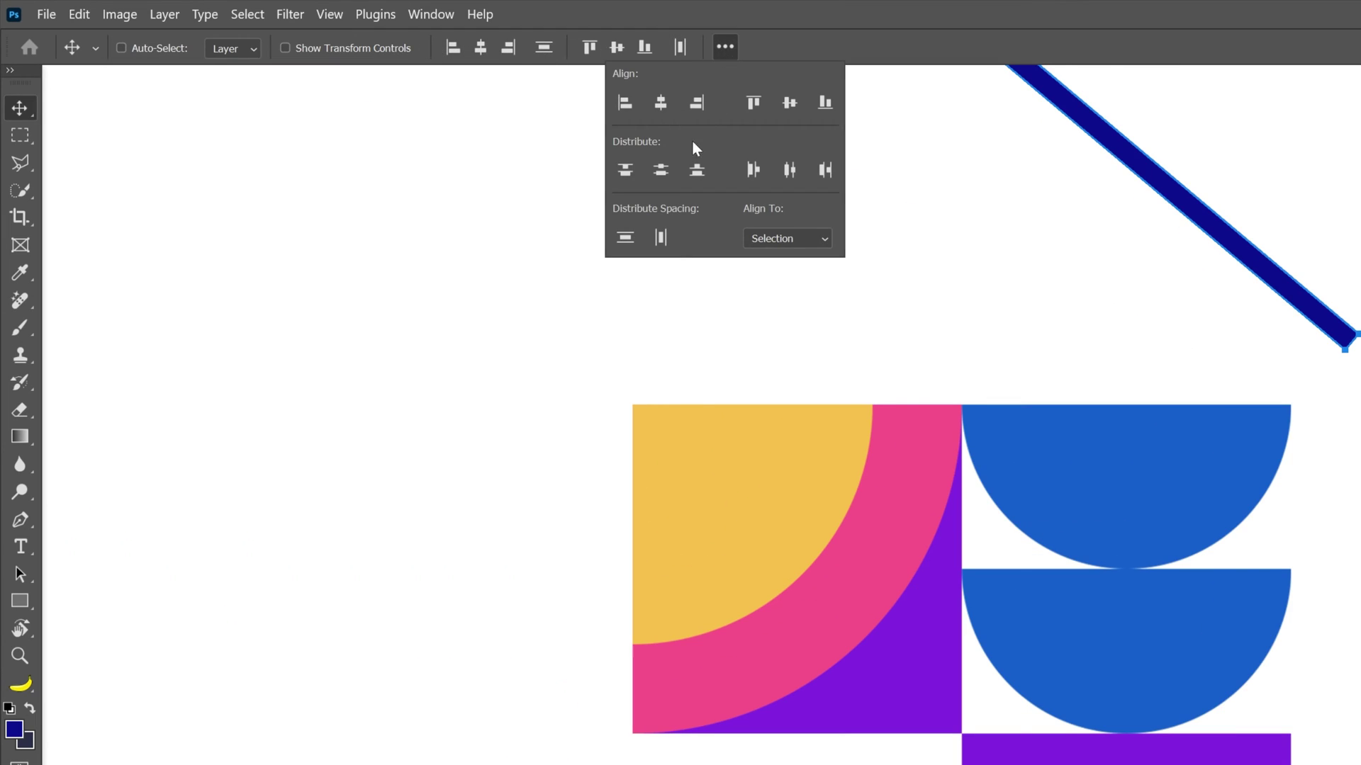
pyautogui.click(660, 171)
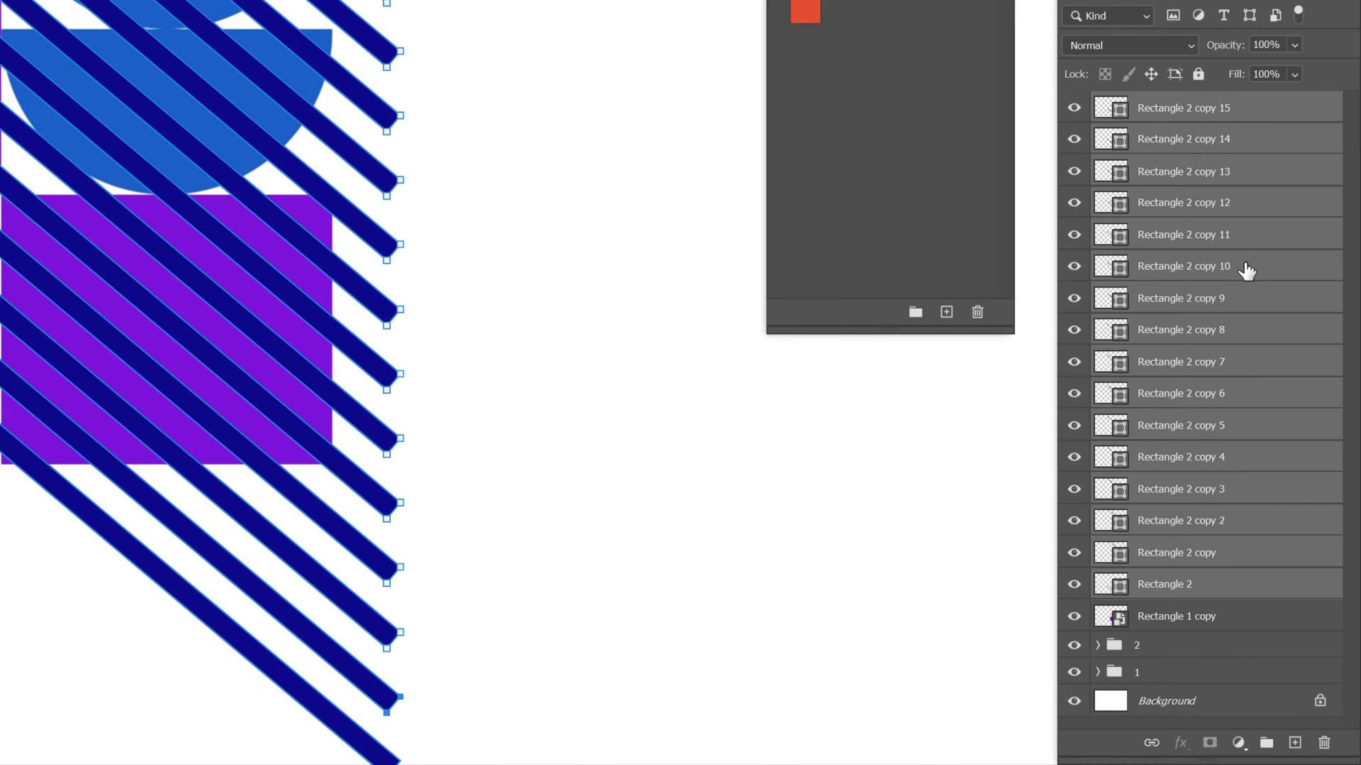
pyautogui.rightClick(1245, 270)
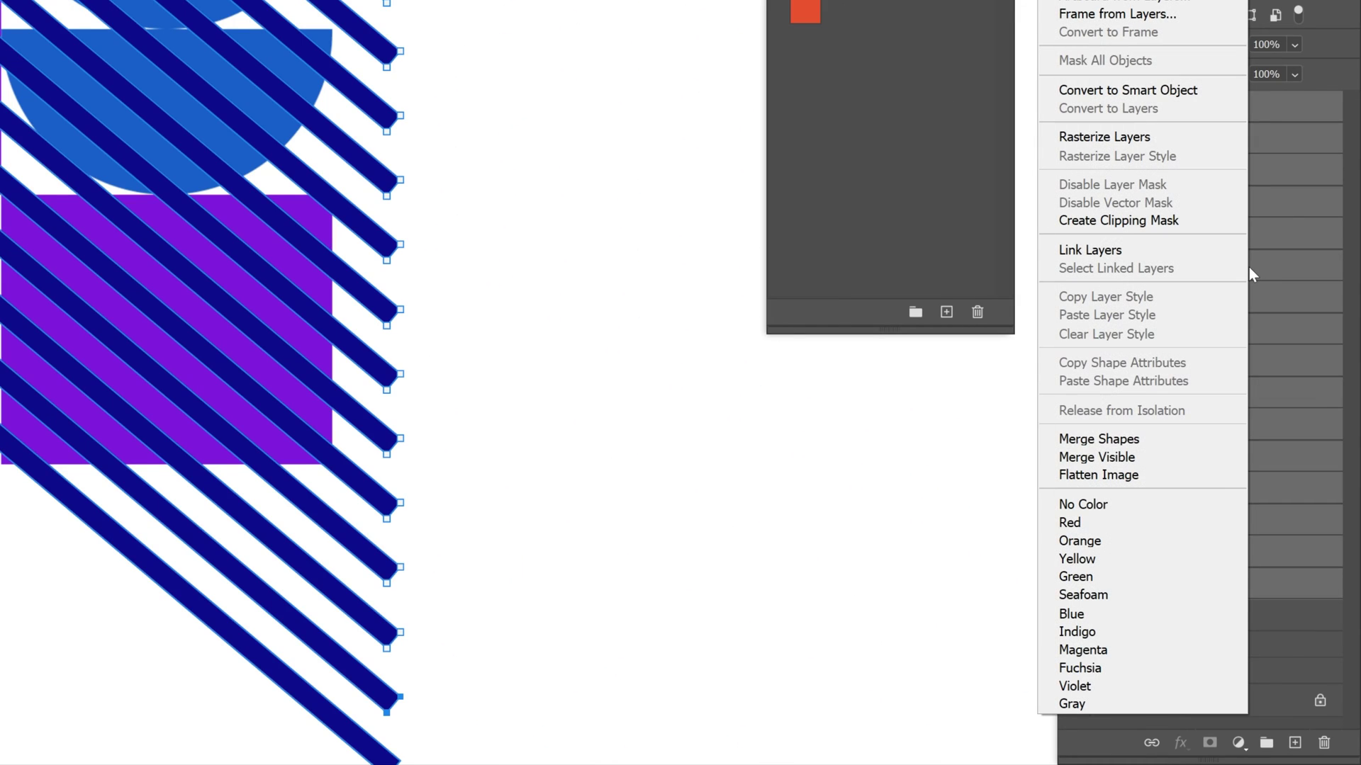
pyautogui.click(1147, 445)
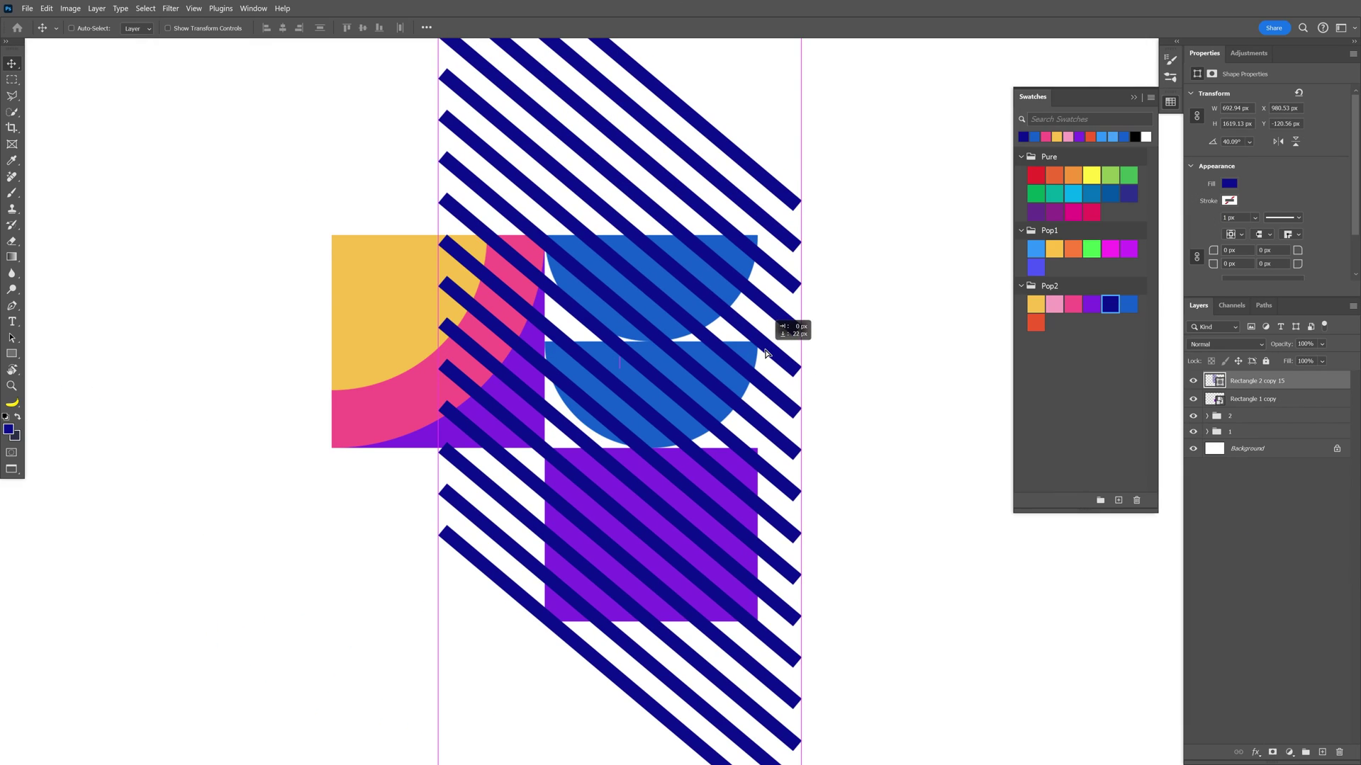
# Convert the merged stripes to a smart object and mask them to the Rectangle 1 copy's outline
pyautogui.moveTo(769, 347); pyautogui.dragTo(803, 365)
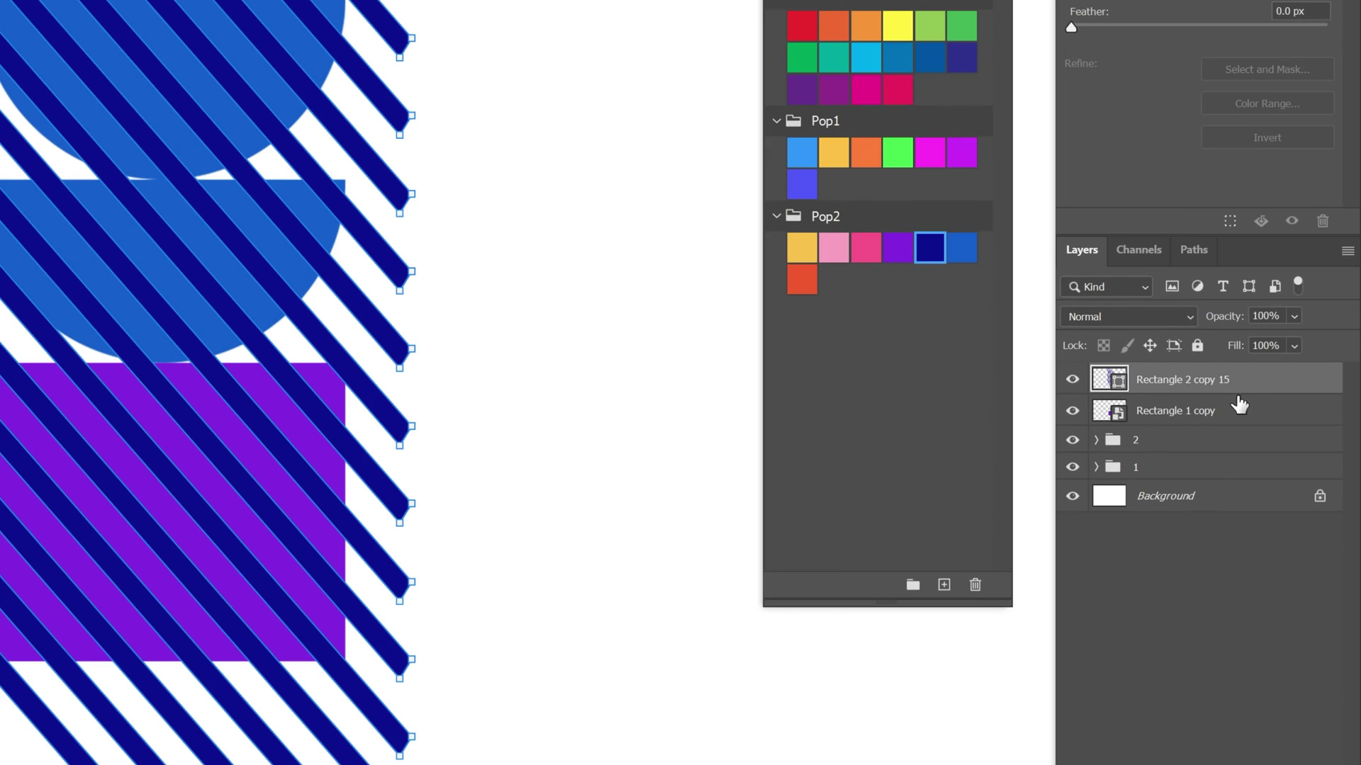
pyautogui.rightClick(1252, 382)
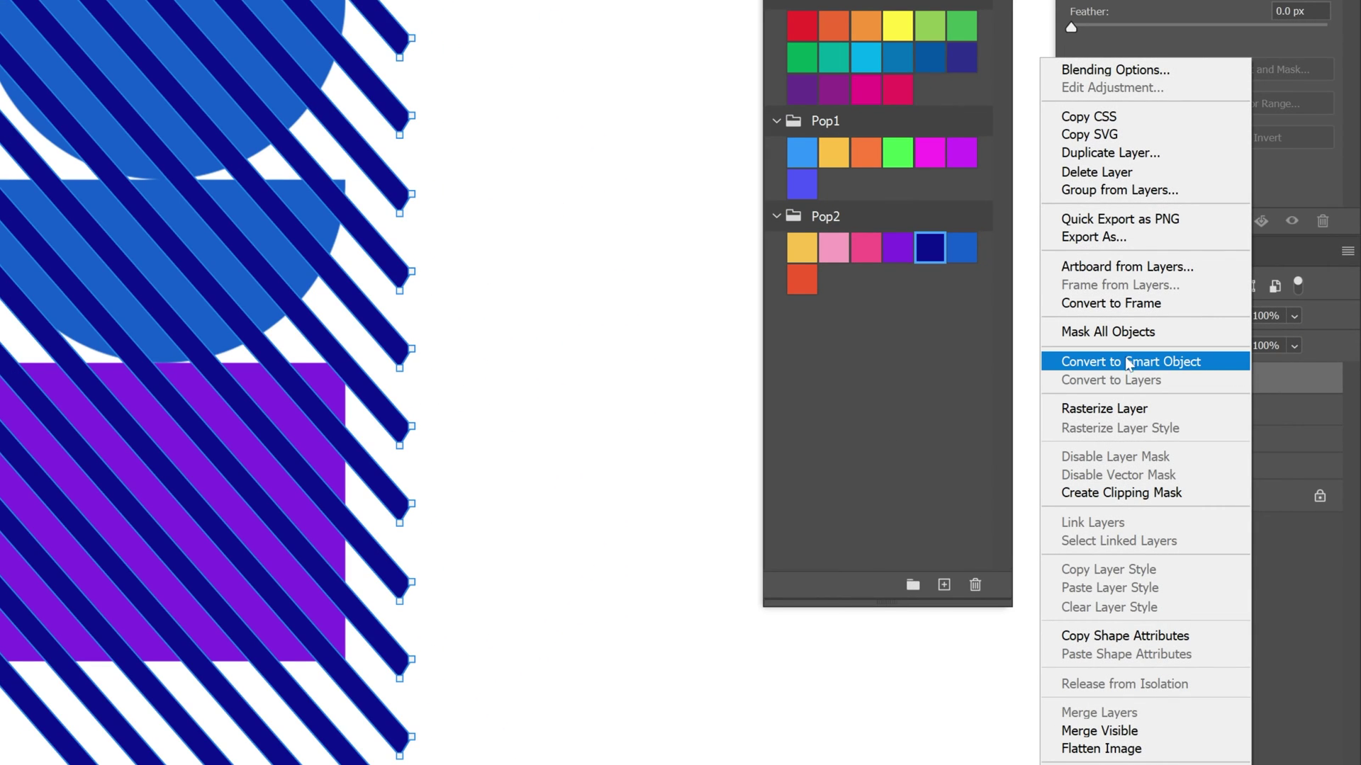
pyautogui.click(1153, 363)
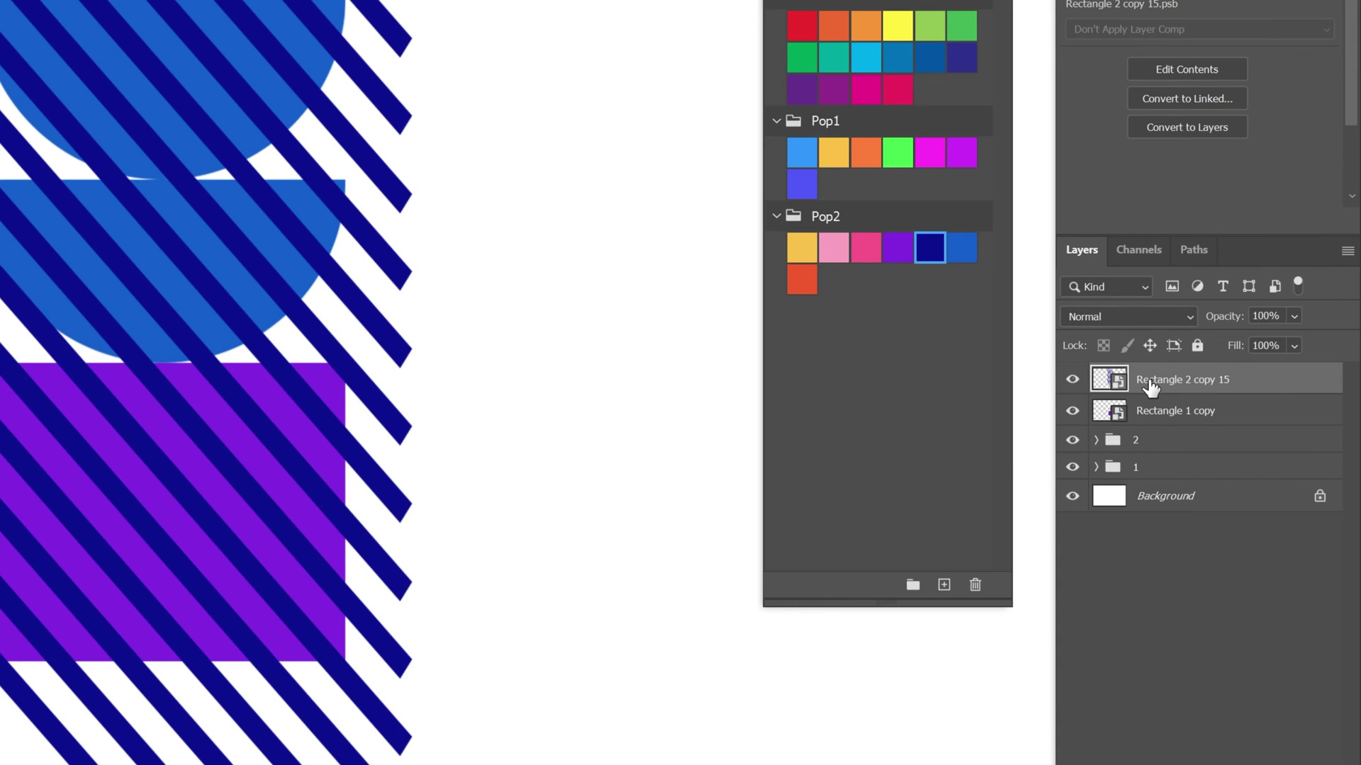
pyautogui.moveTo(1148, 386); pyautogui.dragTo(1115, 415)
pyautogui.keyDown('ctrl'); pyautogui.click(1116, 415); pyautogui.keyUp('ctrl')
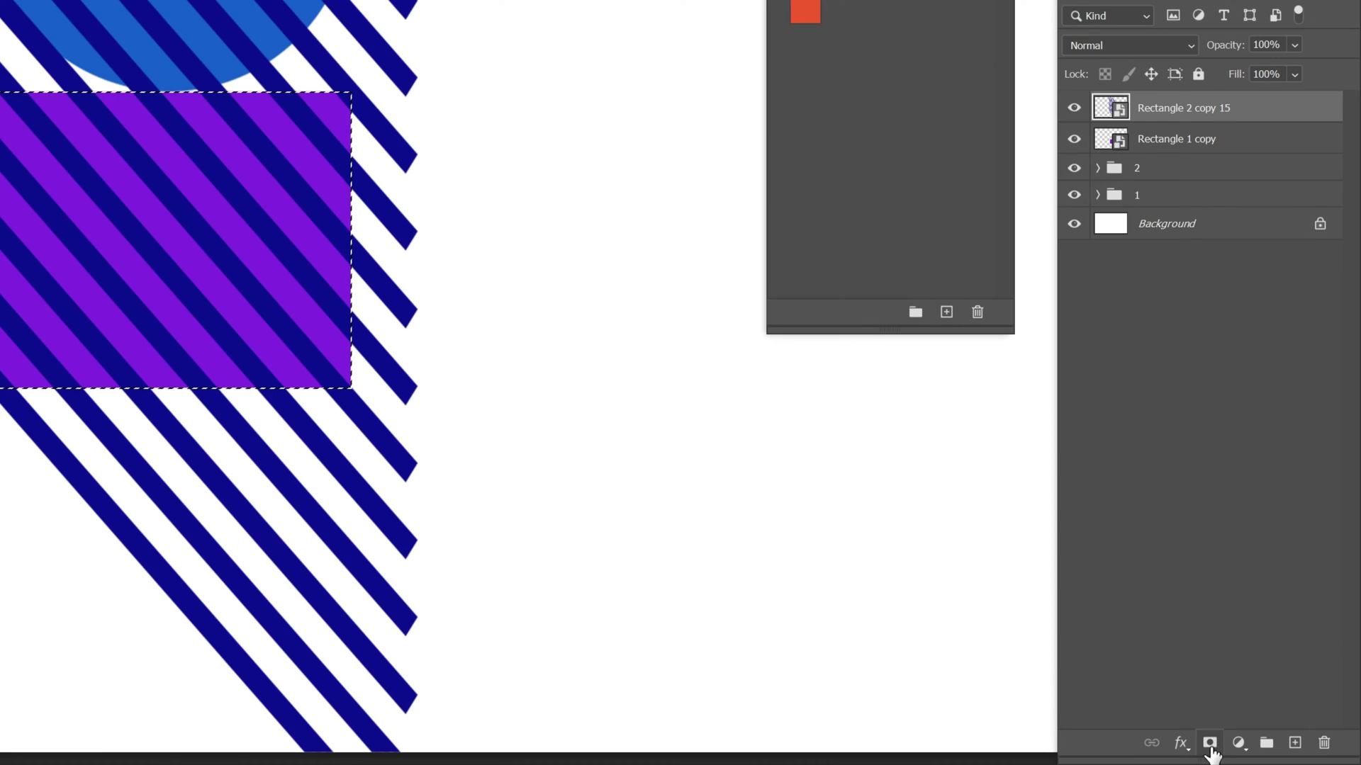
pyautogui.click(1210, 744)
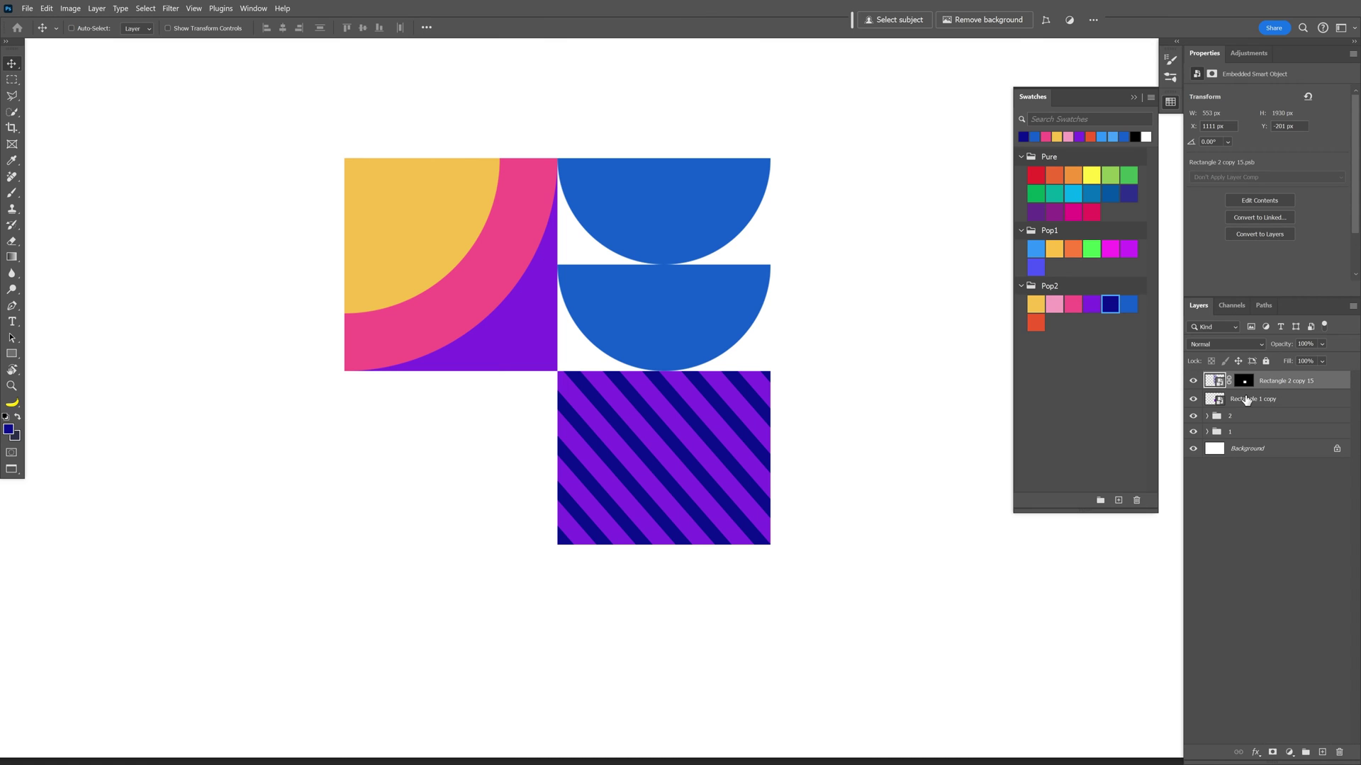
pyautogui.click(1246, 400)
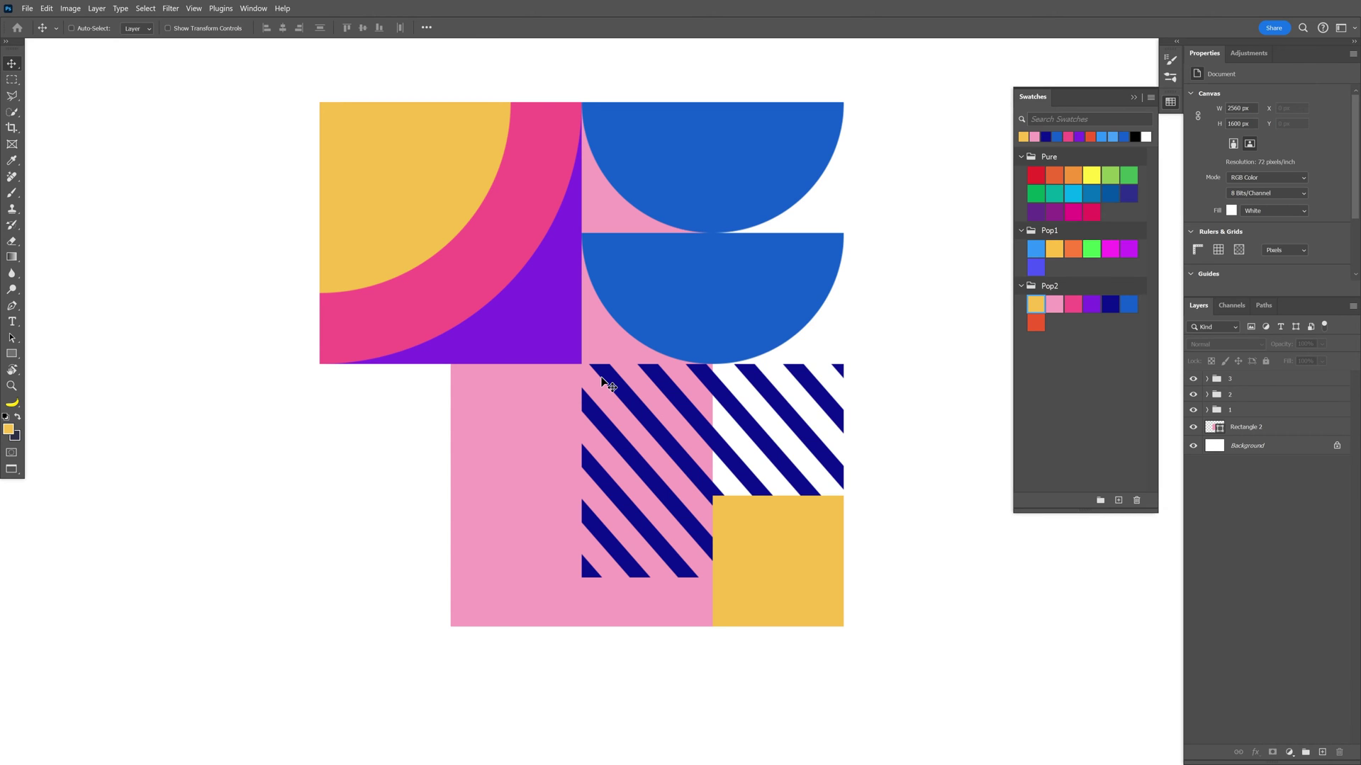
# Draw a red-orange circle at the grid's lower left and duplicate it beside the first
pyautogui.click(1035, 324)
pyautogui.hotkey('shift', 'u')
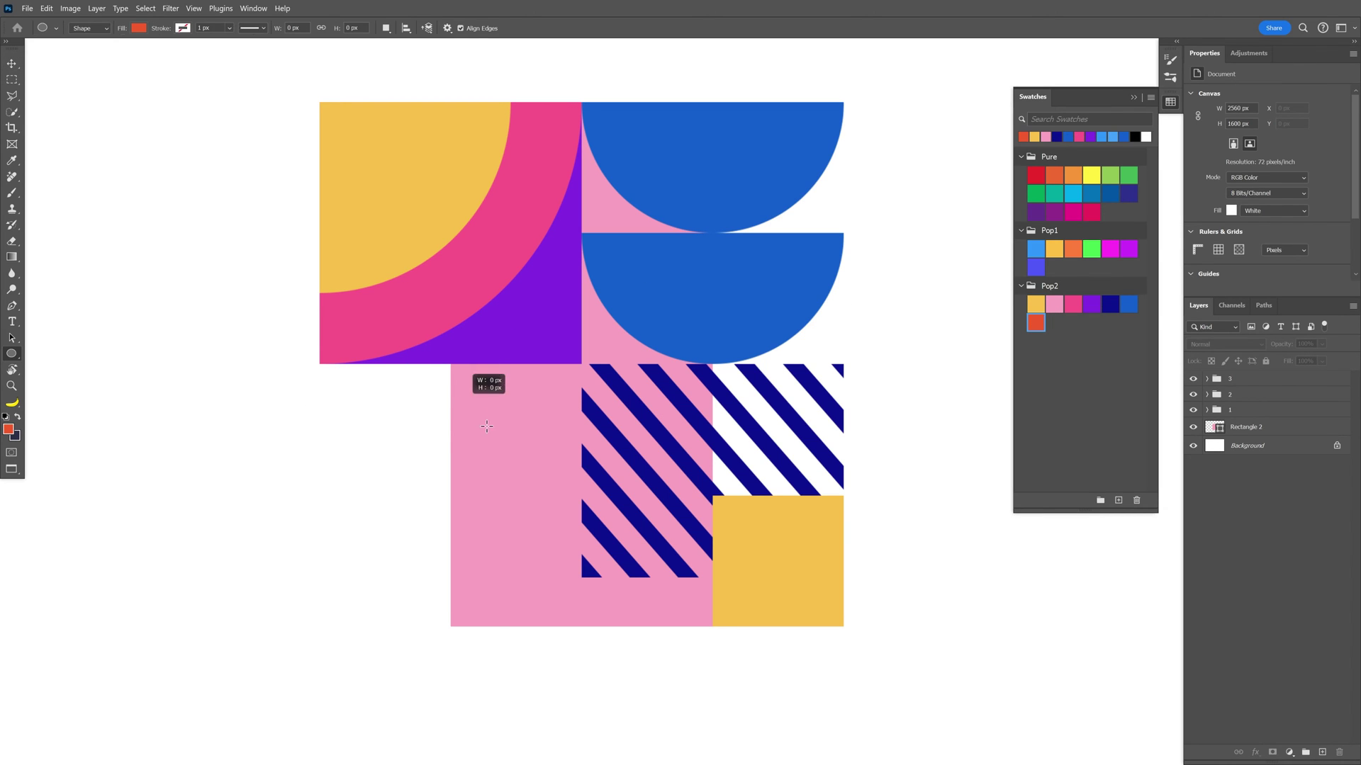
pyautogui.moveTo(451, 375); pyautogui.dragTo(611, 506)
pyautogui.hotkey('ctrl', '+')
pyautogui.press('v')
pyautogui.moveTo(737, 364); pyautogui.dragTo(537, 372)
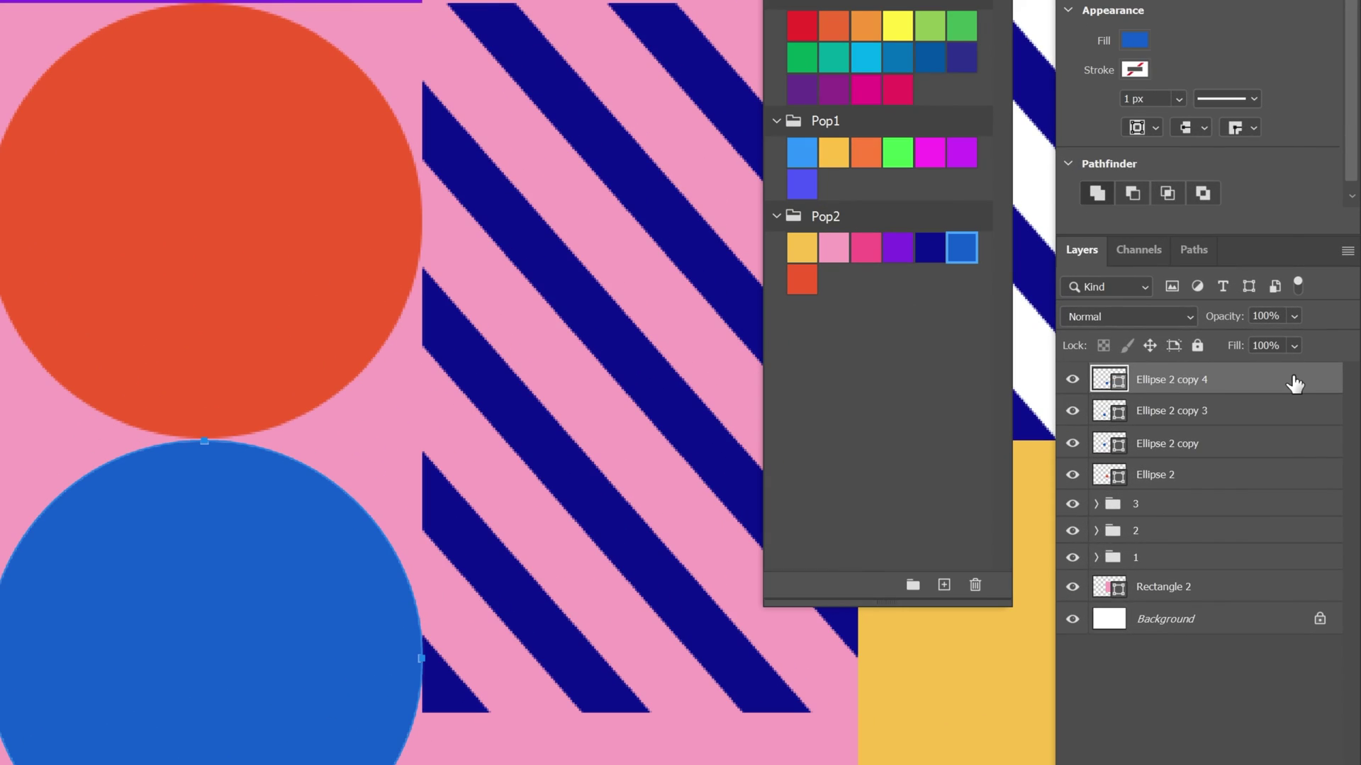
# Convert each circle layer into a smart object
pyautogui.rightClick(1294, 383)
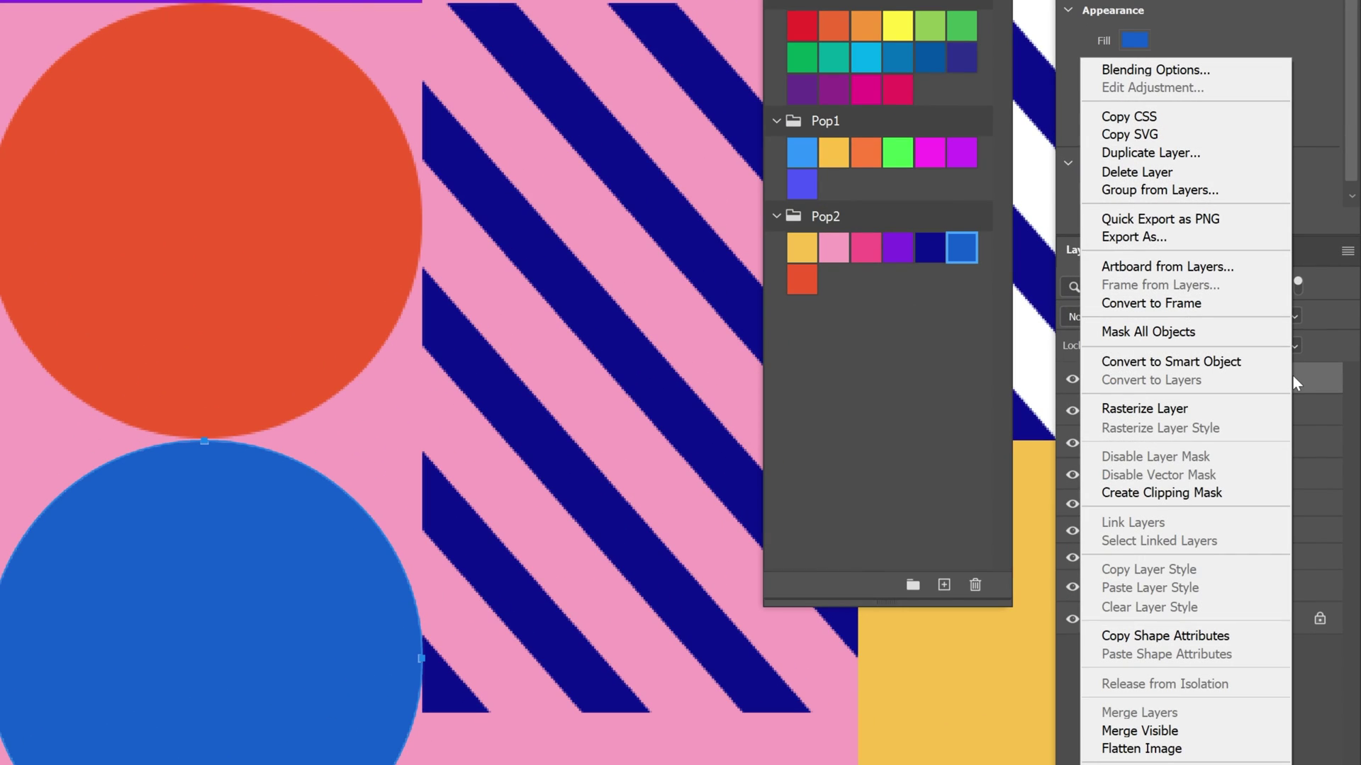
pyautogui.click(1162, 358)
pyautogui.rightClick(1230, 418)
pyautogui.click(1133, 359)
pyautogui.click(1228, 446)
pyautogui.rightClick(1204, 445)
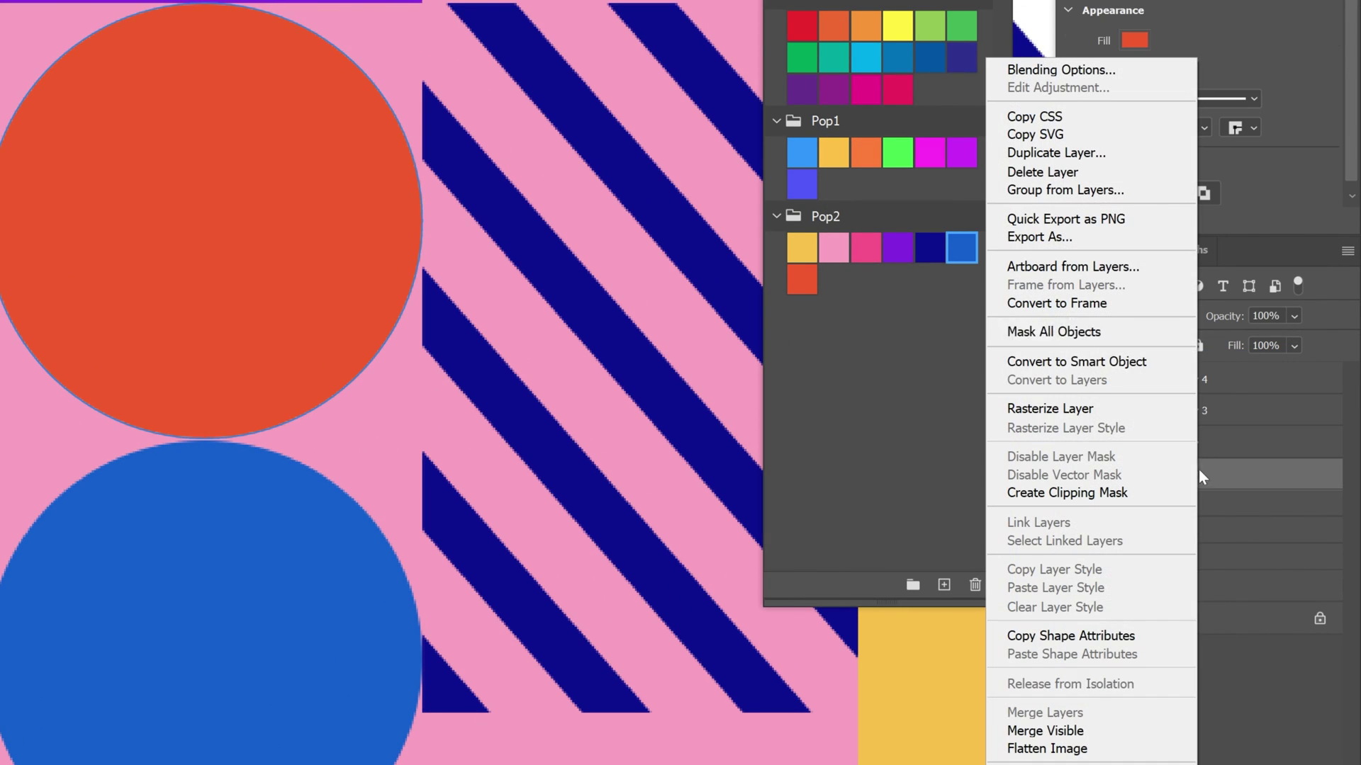
pyautogui.click(1091, 364)
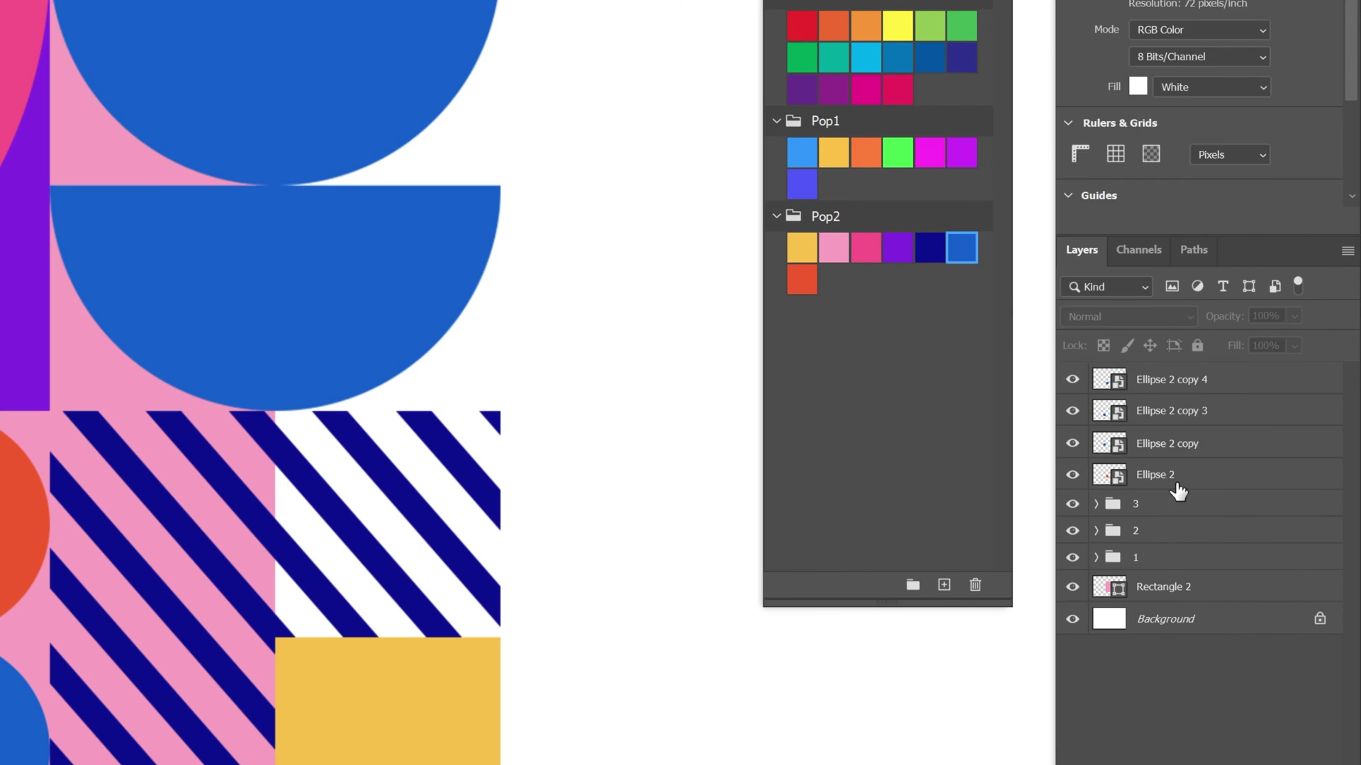
# Select all four circle layers and group them into folder 4
pyautogui.click(1178, 486)
pyautogui.keyDown('shift'); pyautogui.click(1216, 376); pyautogui.keyUp('shift')
pyautogui.hotkey('ctrl', 'g')
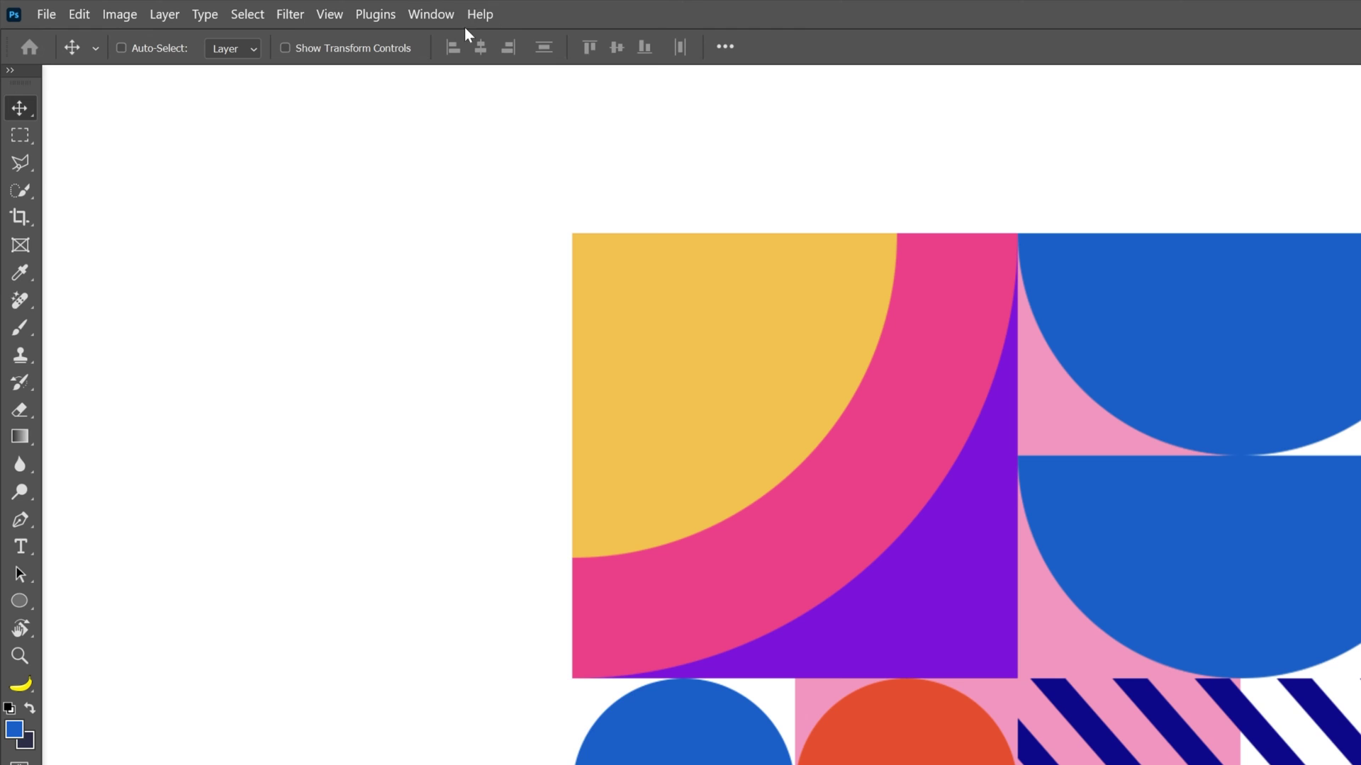
pyautogui.click(432, 12)
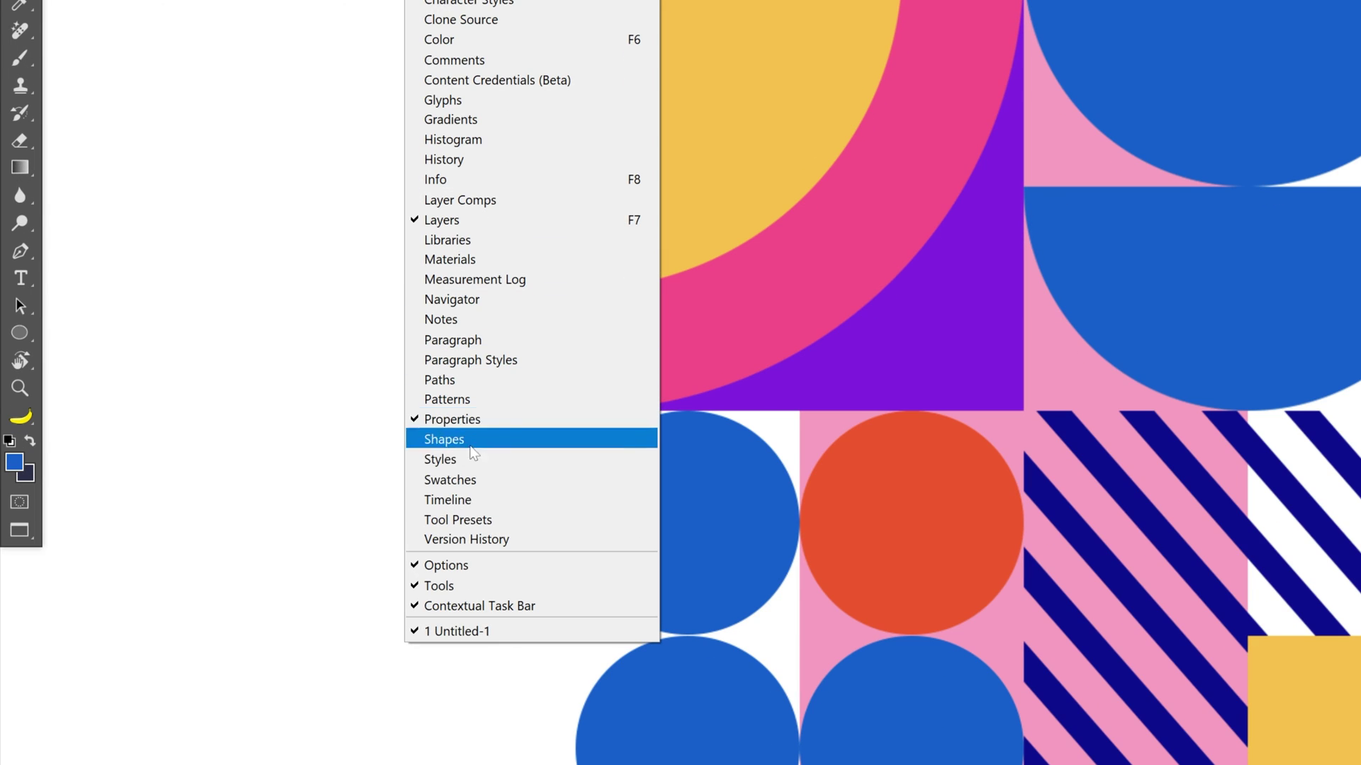
# Create a video timeline, then expand group 1 and select the Ellipse 1 copy layer
pyautogui.click(487, 501)
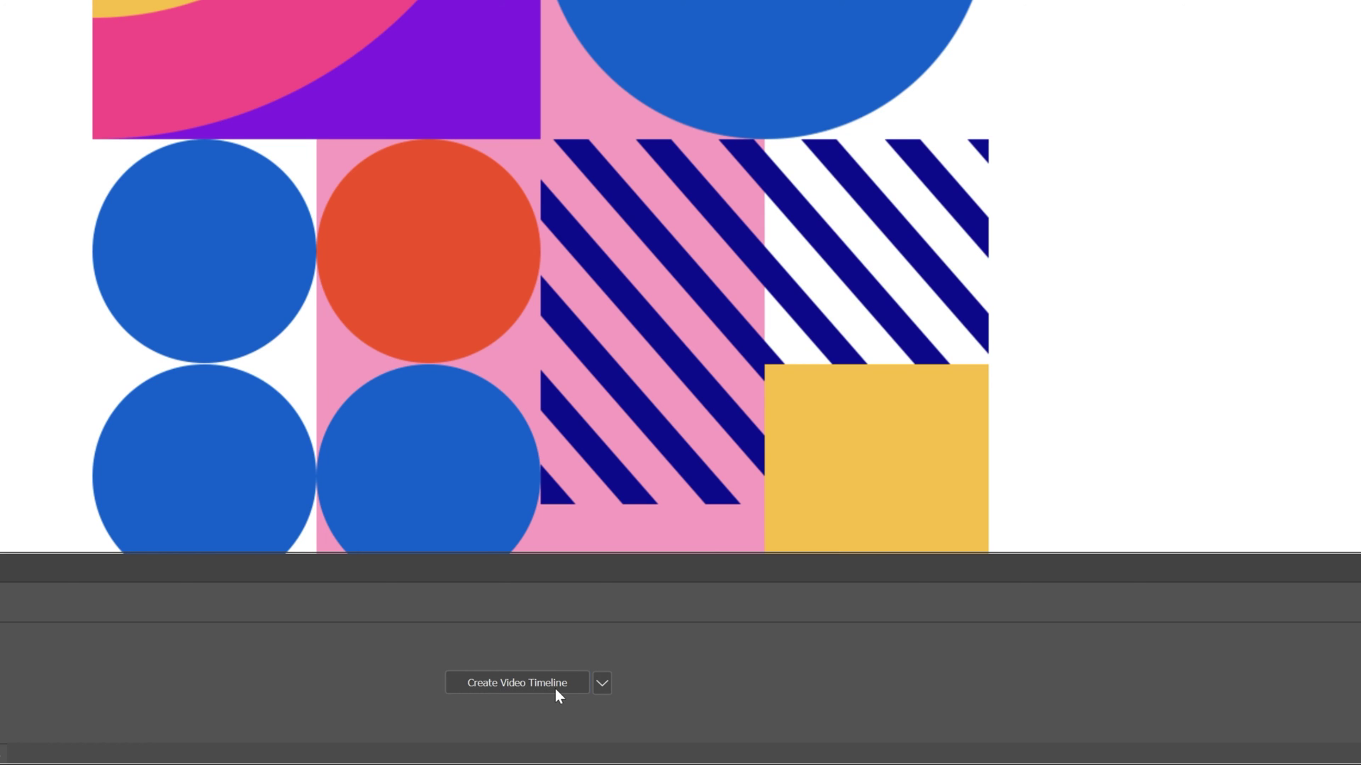
pyautogui.click(554, 688)
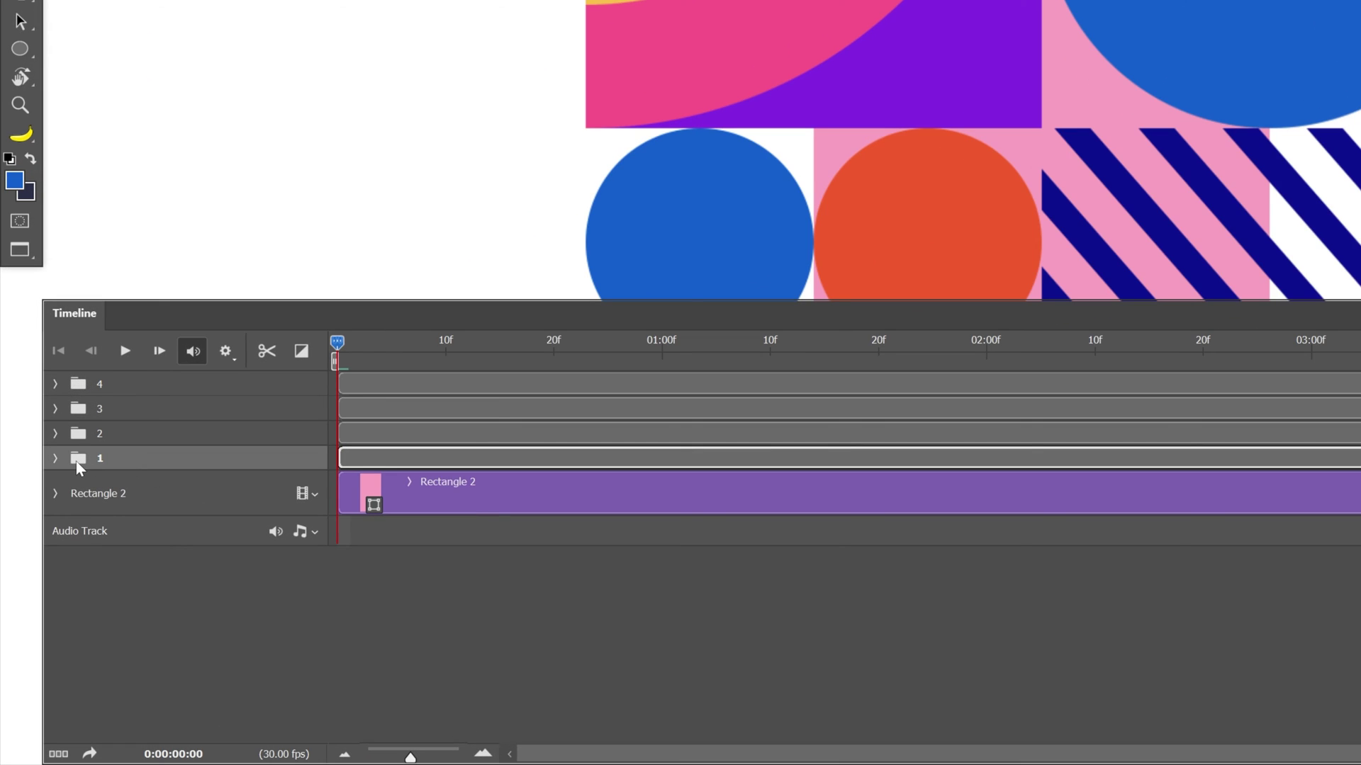
pyautogui.click(37, 562)
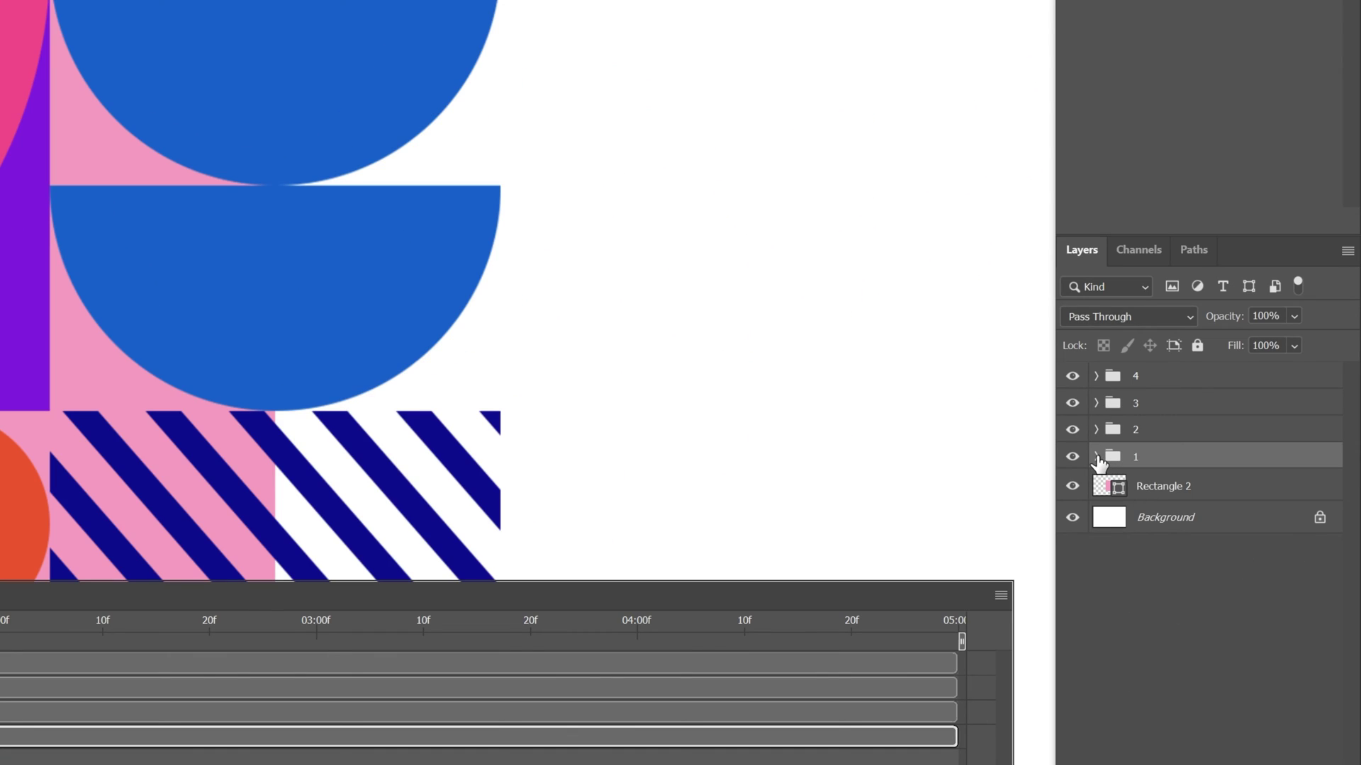
pyautogui.click(1096, 457)
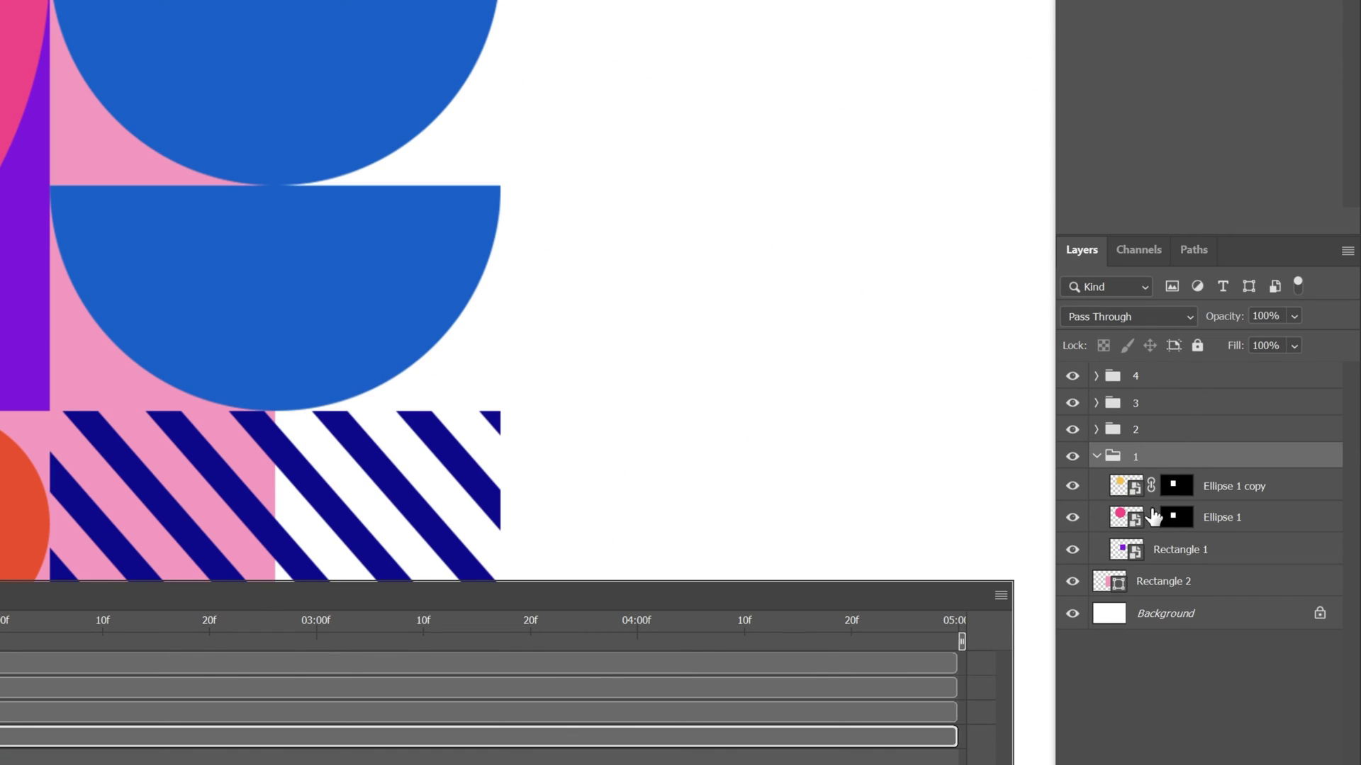
pyautogui.click(1153, 489)
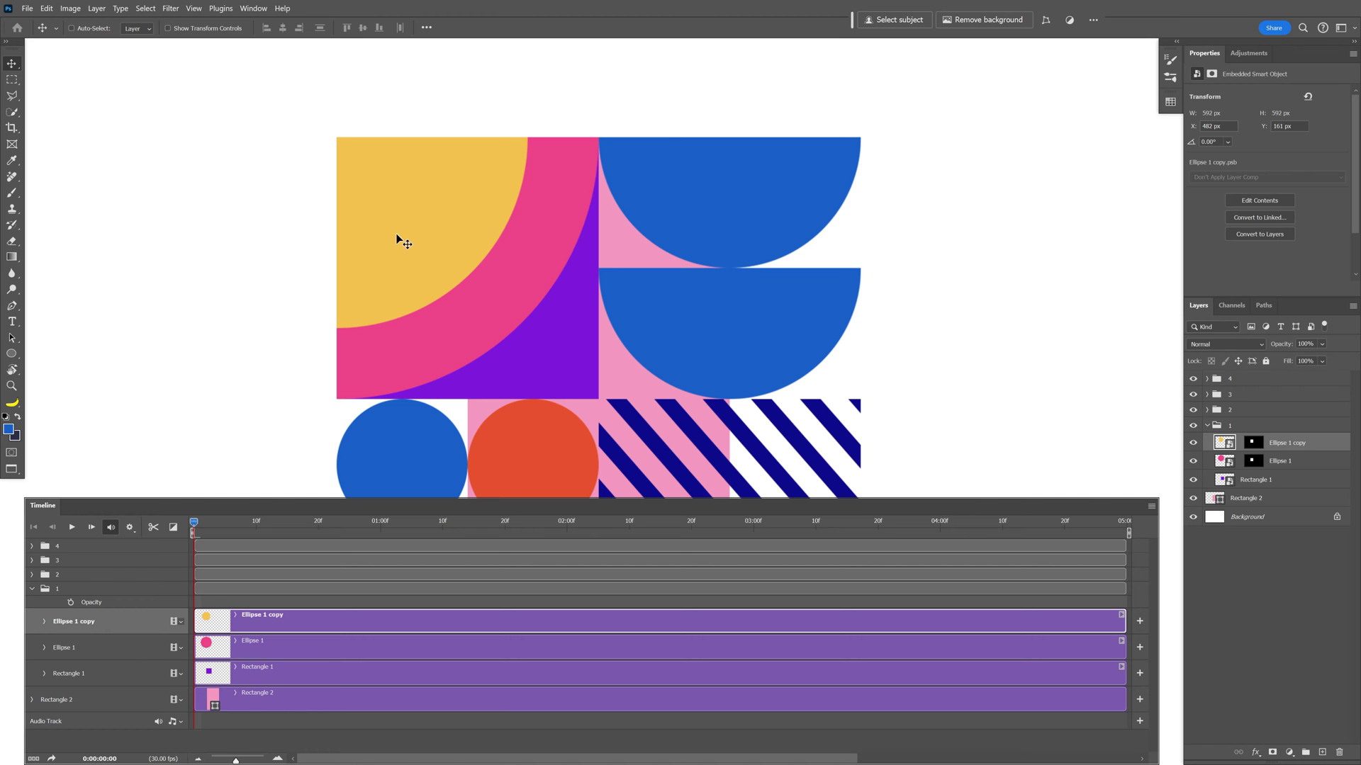
# Undo a stray move, reveal Ellipse 1 copy's properties, and shorten the work area to one second
pyautogui.moveTo(401, 235); pyautogui.dragTo(449, 202)
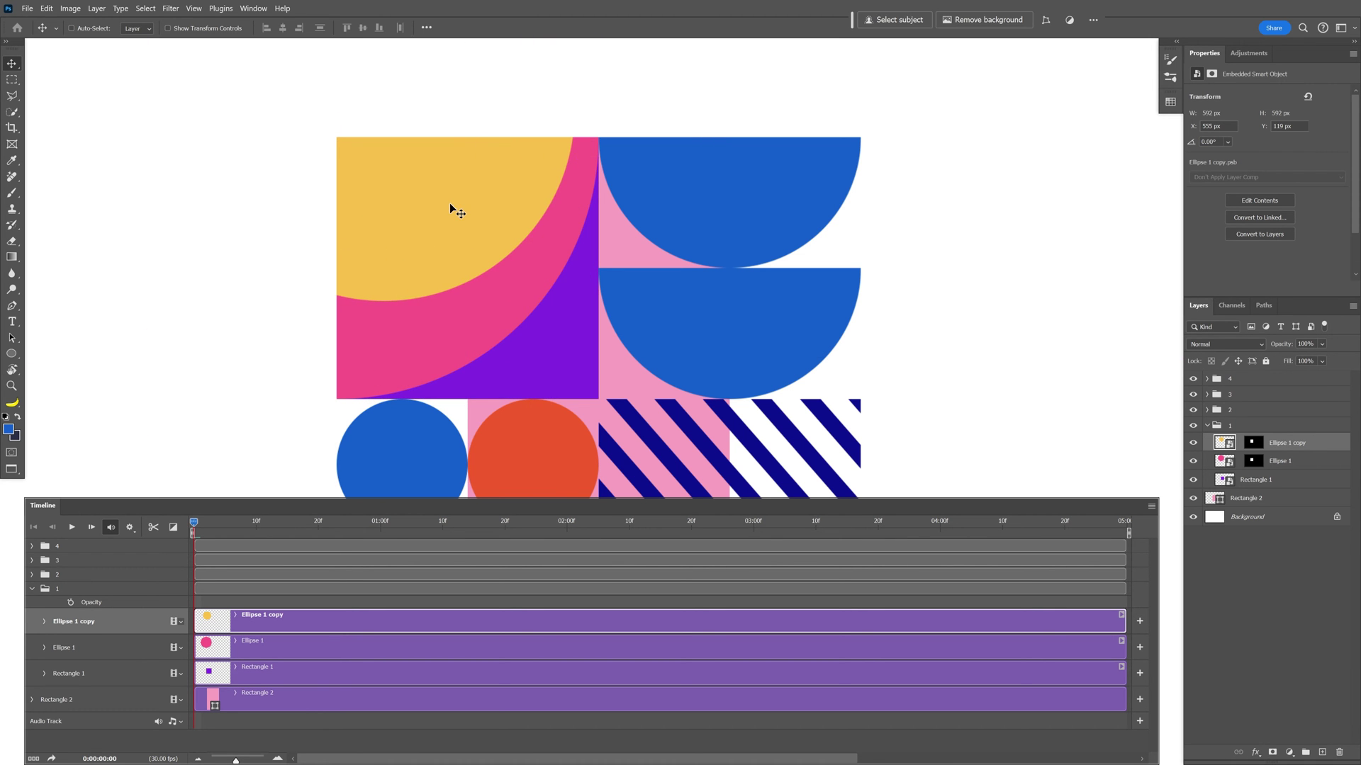
pyautogui.hotkey('ctrl', 'z')
pyautogui.click(76, 520)
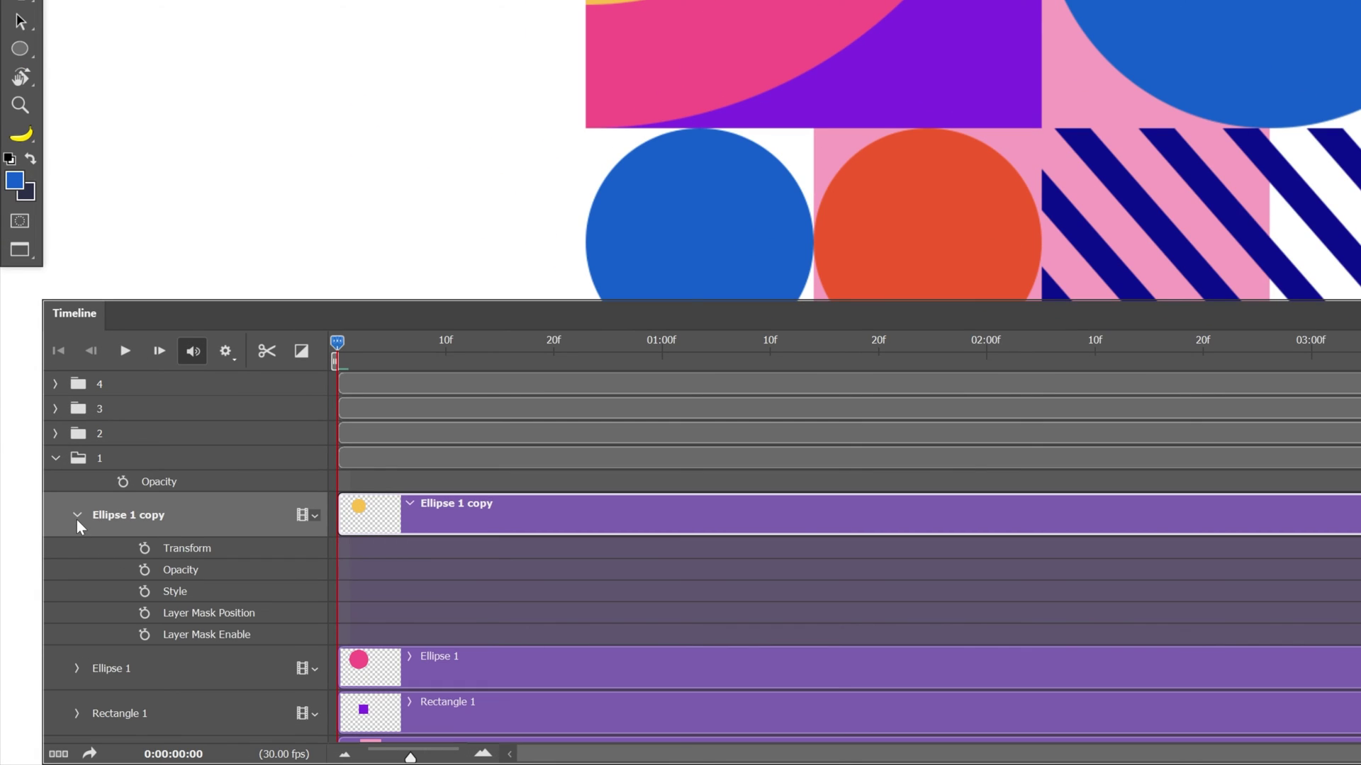
pyautogui.moveTo(338, 343)
pyautogui.mouseDown()
pyautogui.moveTo(431, 342)
pyautogui.moveTo(321, 328)
pyautogui.mouseUp()
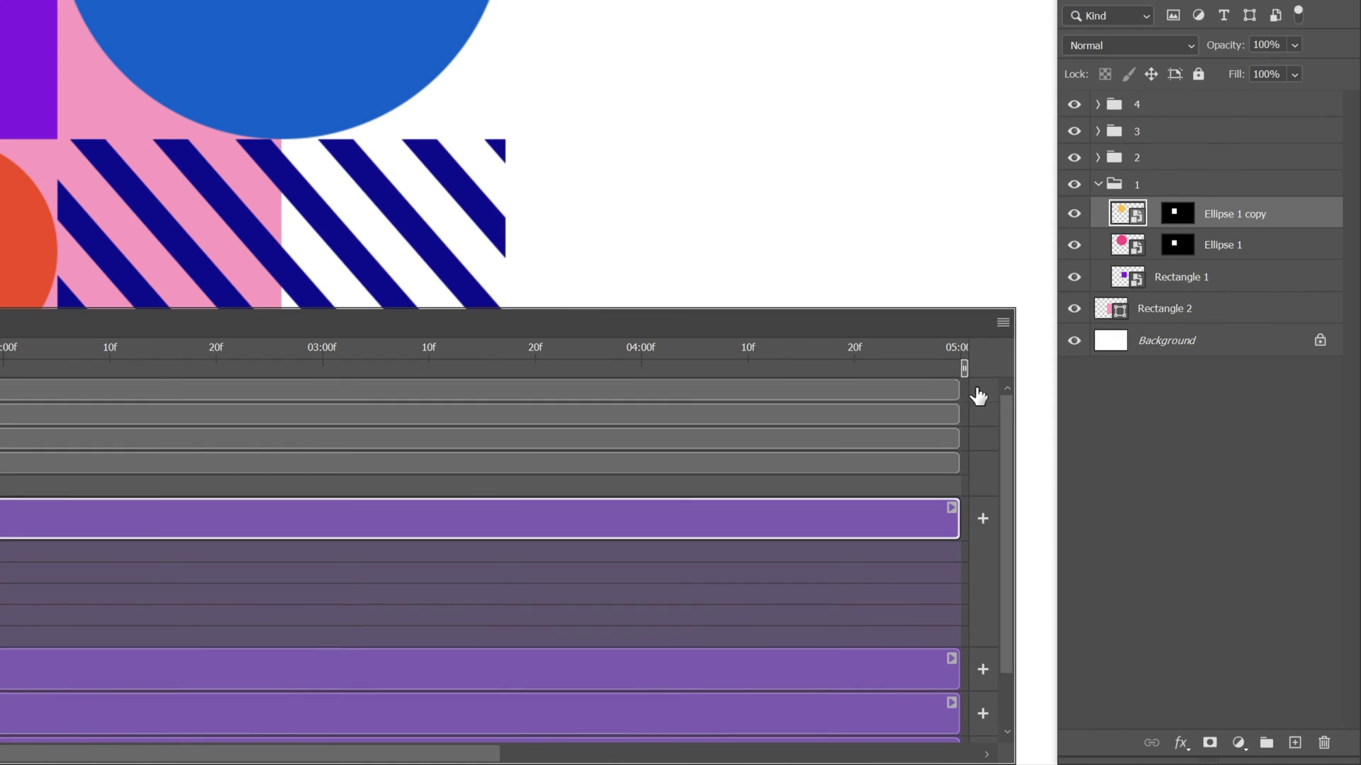
pyautogui.moveTo(965, 369); pyautogui.dragTo(0, 385)
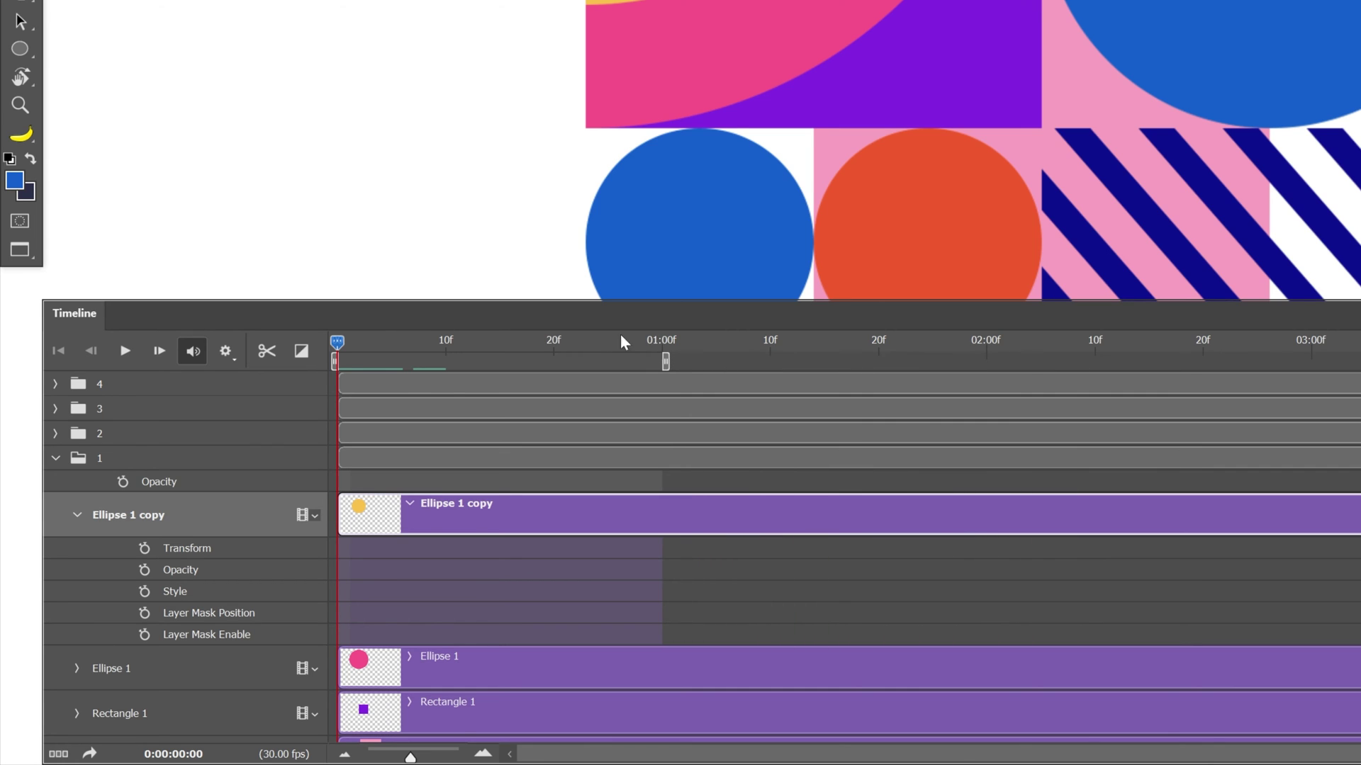
# Keyframe the yellow quarter-circle shrinking toward the top-left corner by frame 15
pyautogui.click(145, 548)
pyautogui.moveTo(346, 339); pyautogui.dragTo(496, 347)
pyautogui.hotkey('ctrl', 't')
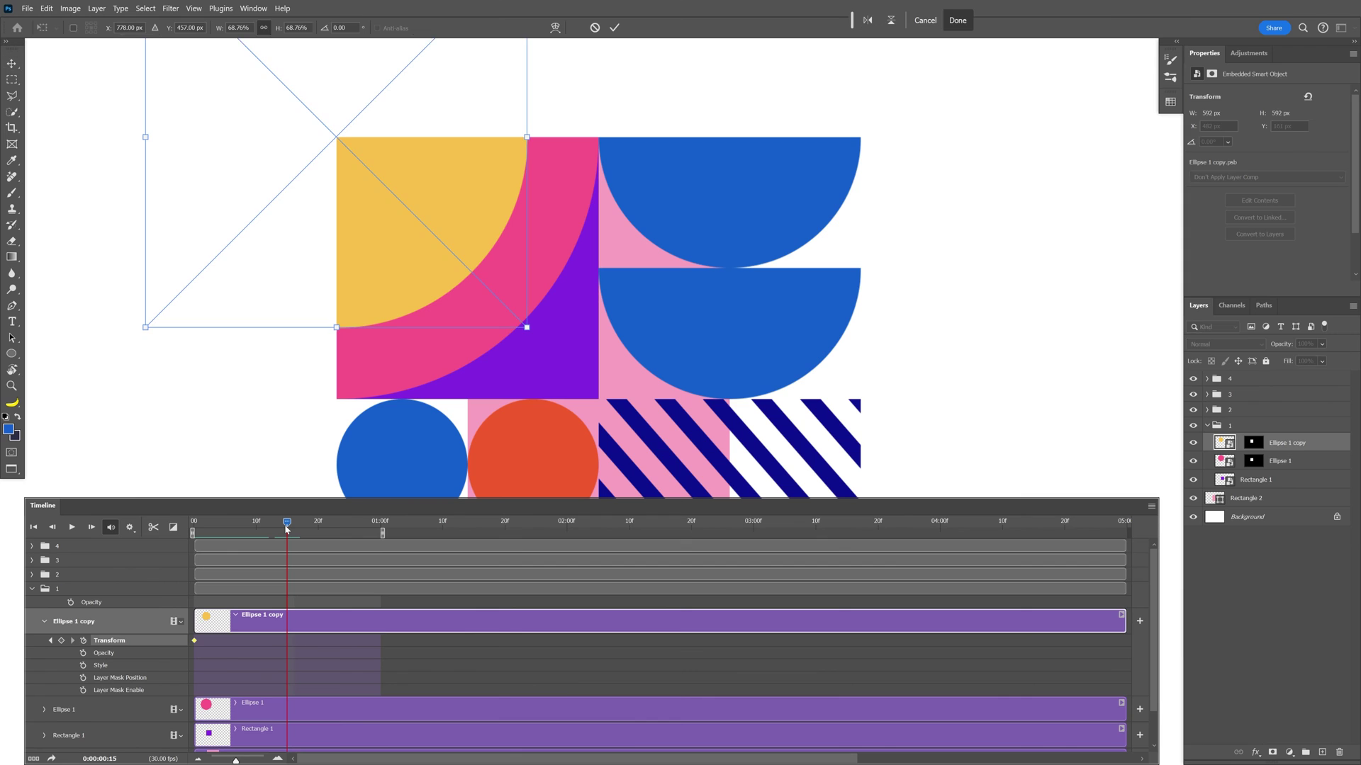
pyautogui.moveTo(524, 326); pyautogui.dragTo(400, 200)
pyautogui.press('Return')
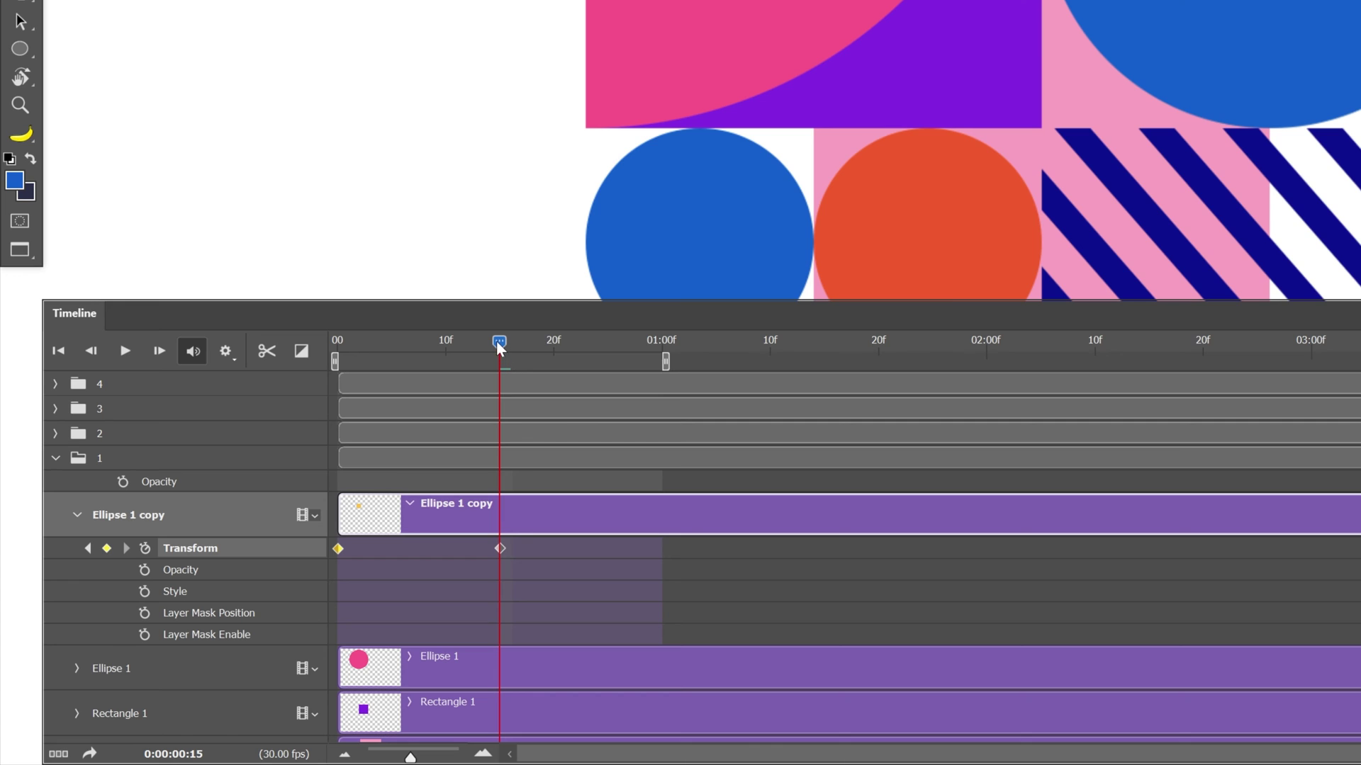
pyautogui.moveTo(496, 340); pyautogui.dragTo(474, 339)
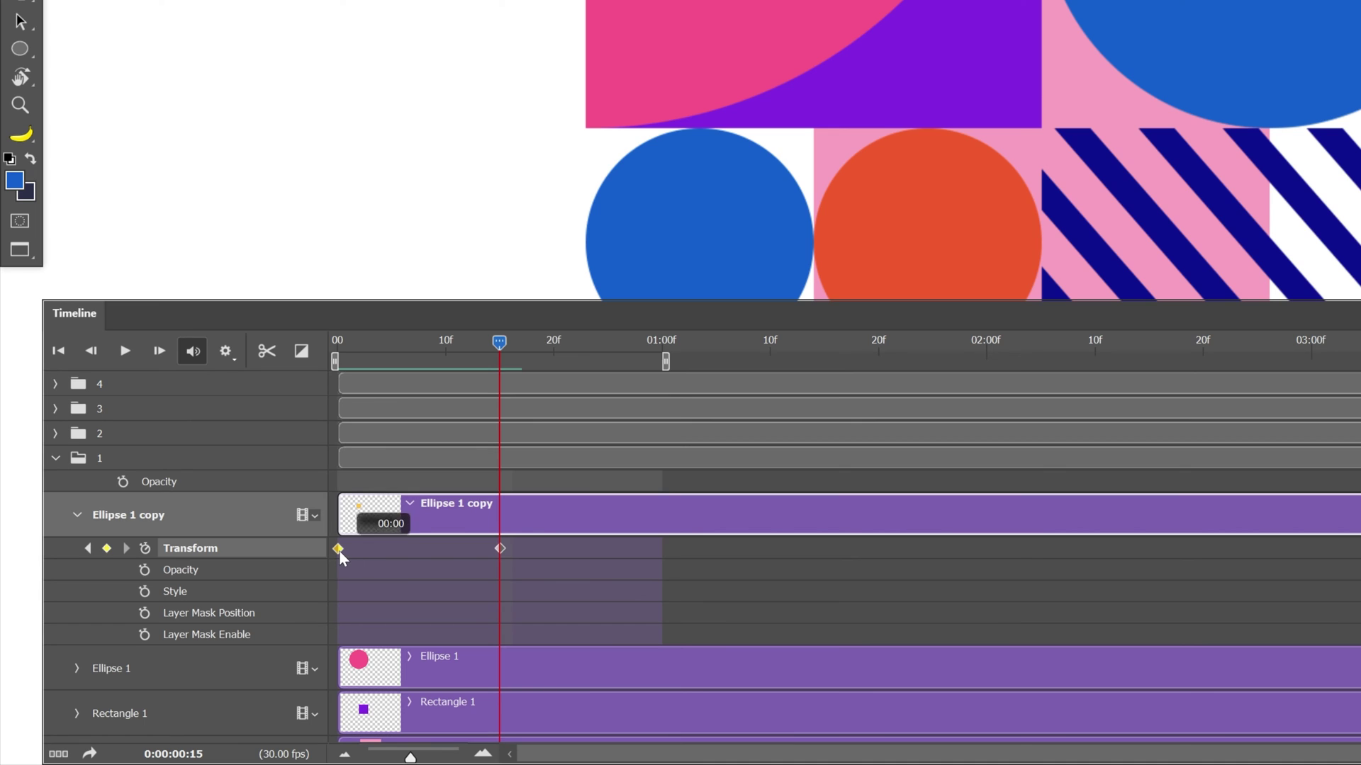
# Copy the starting Transform keyframe and paste it at the one-second mark
pyautogui.rightClick(339, 550)
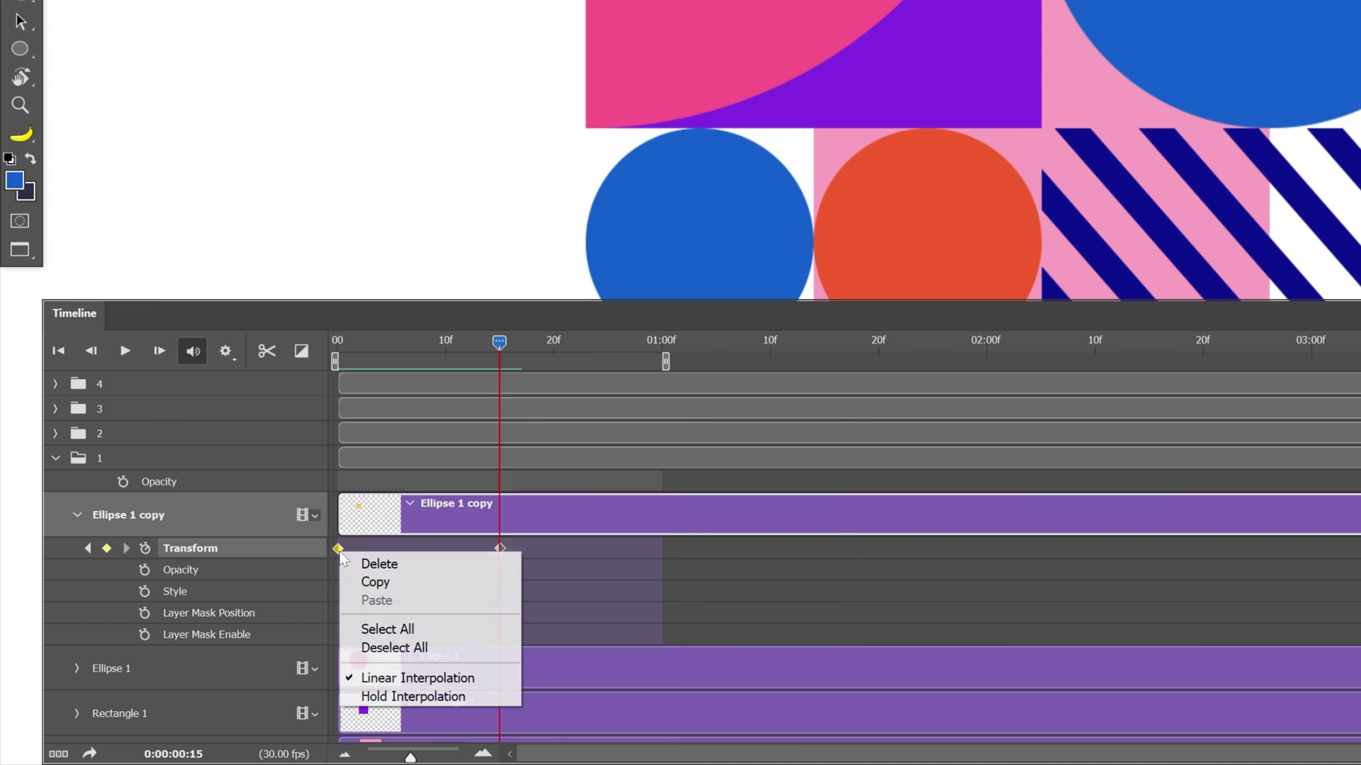
pyautogui.click(376, 583)
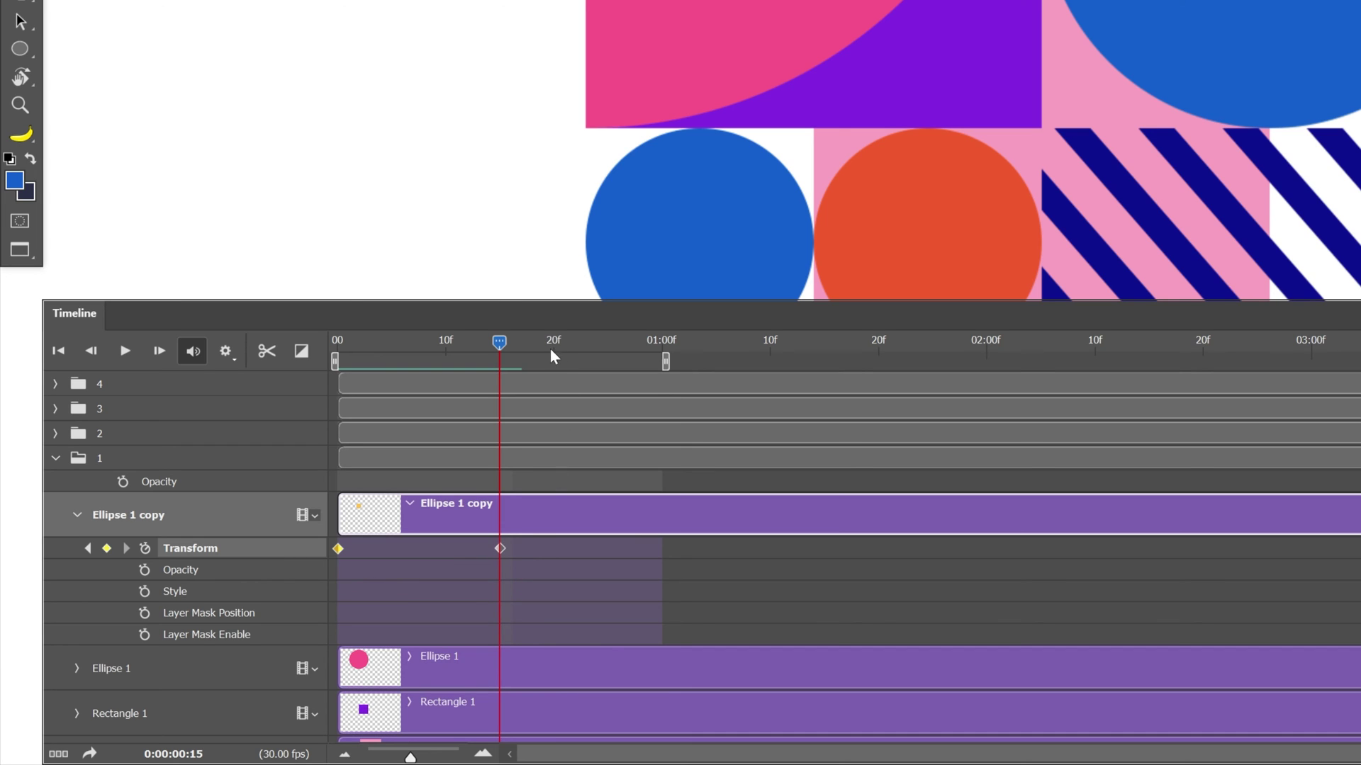
pyautogui.moveTo(550, 348); pyautogui.dragTo(664, 343)
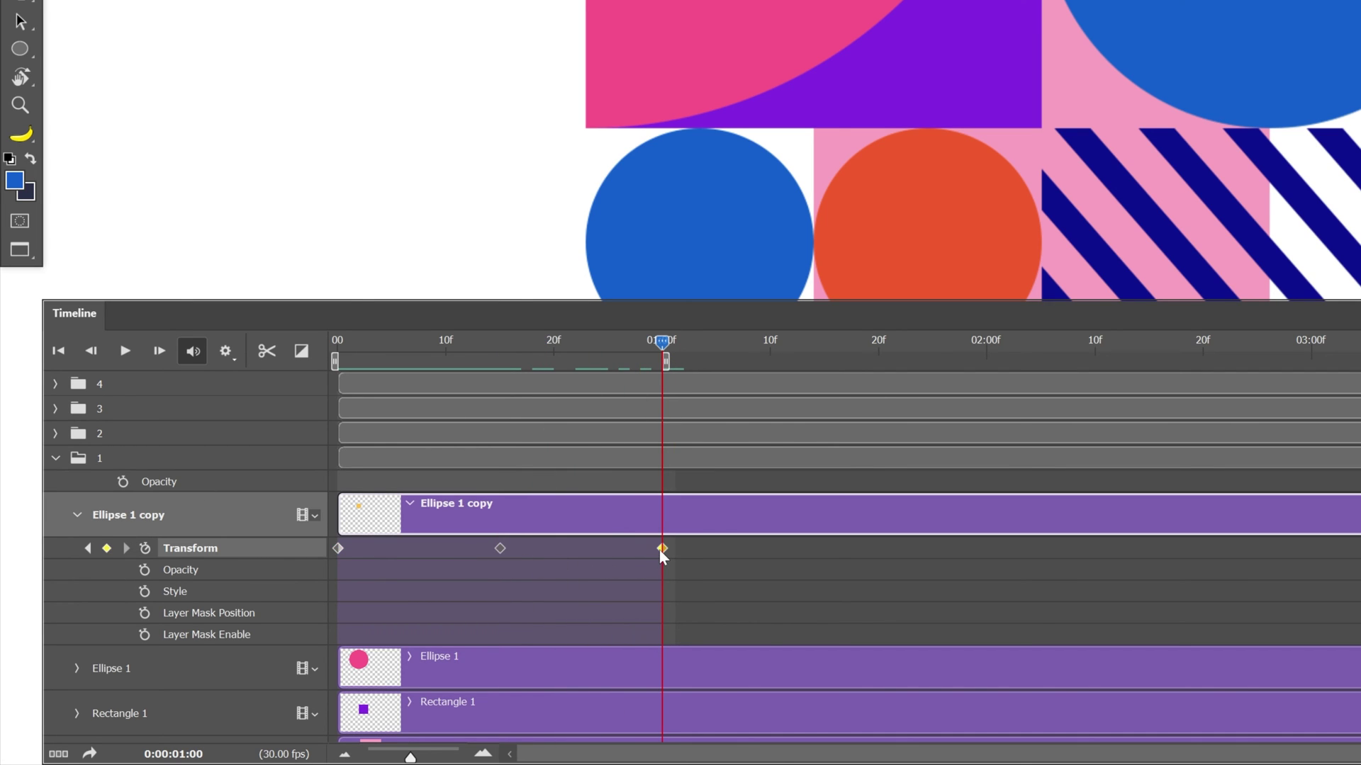
pyautogui.rightClick(661, 550)
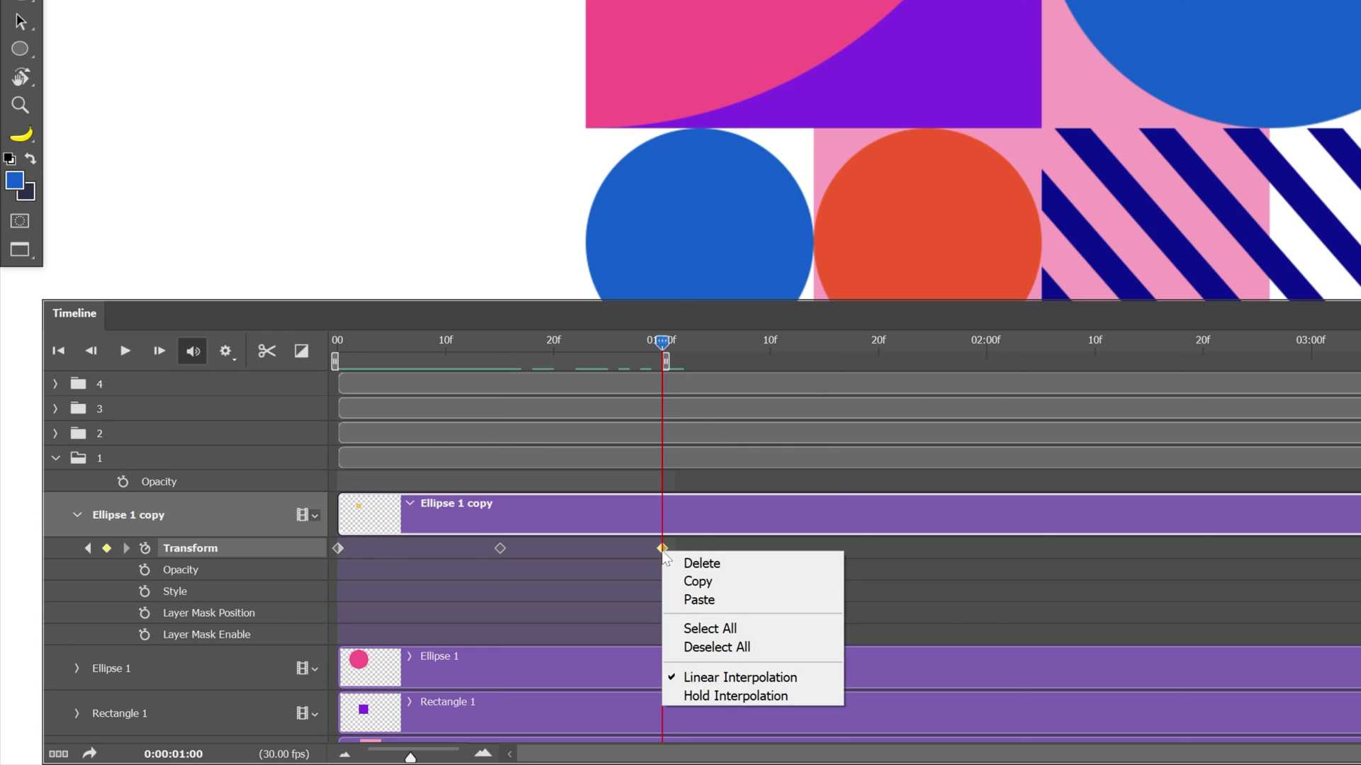
pyautogui.click(713, 601)
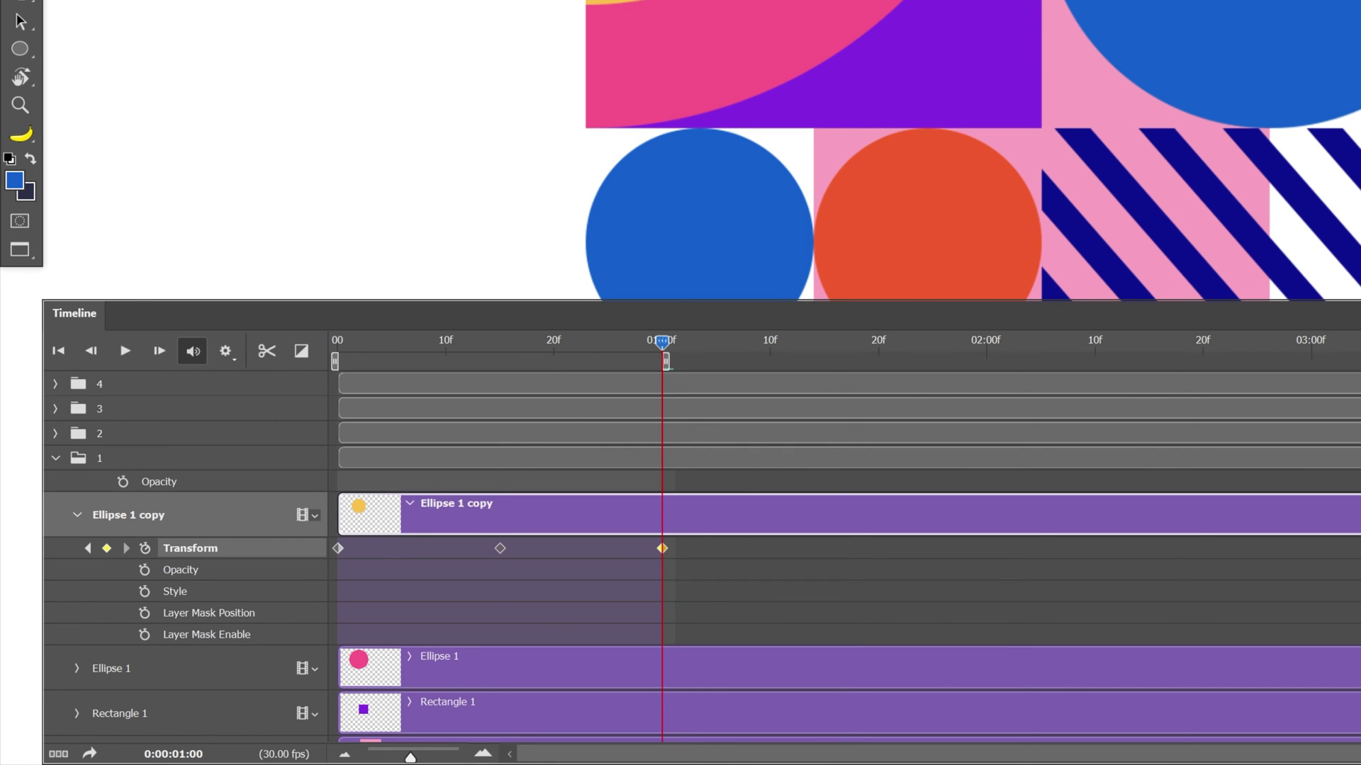
# Preview the looping animation, check Ellipse 1's properties, and collapse group 1
pyautogui.press('space')
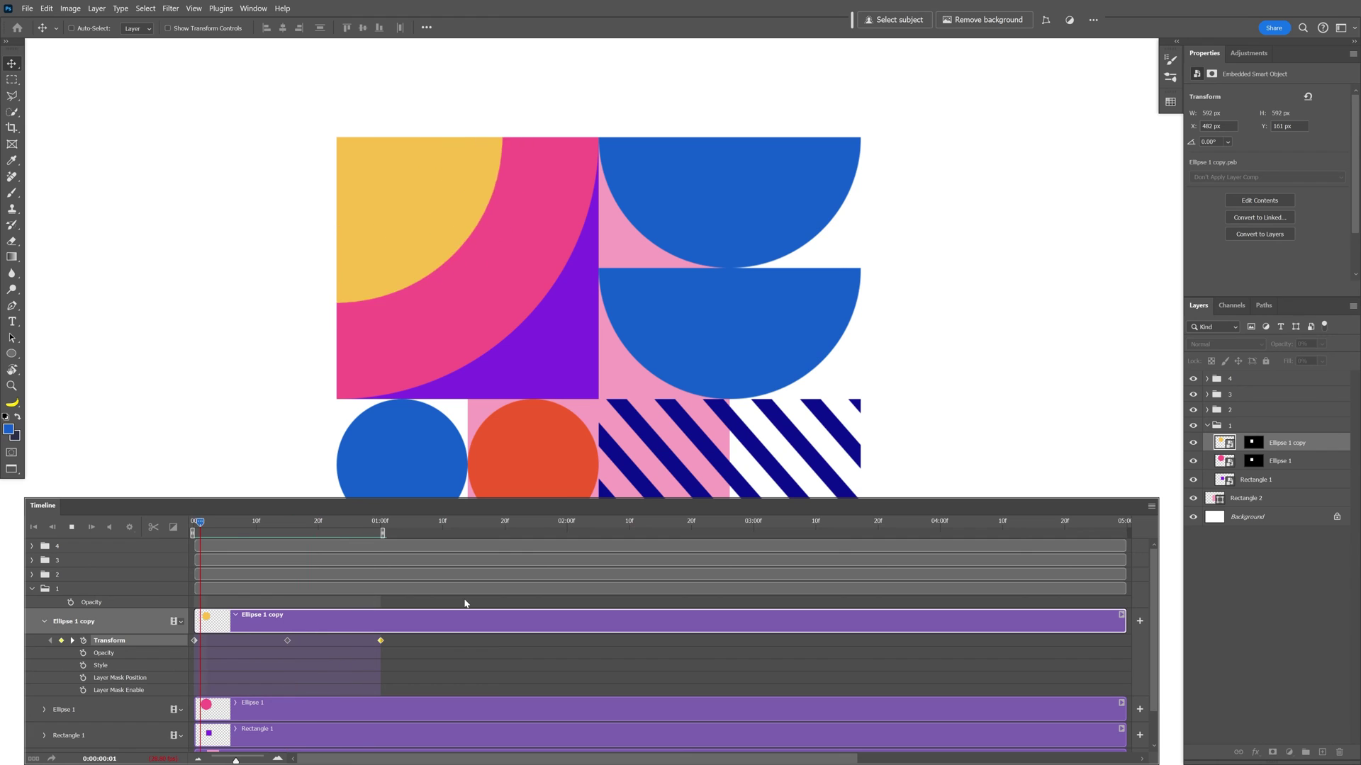
pyautogui.press('space')
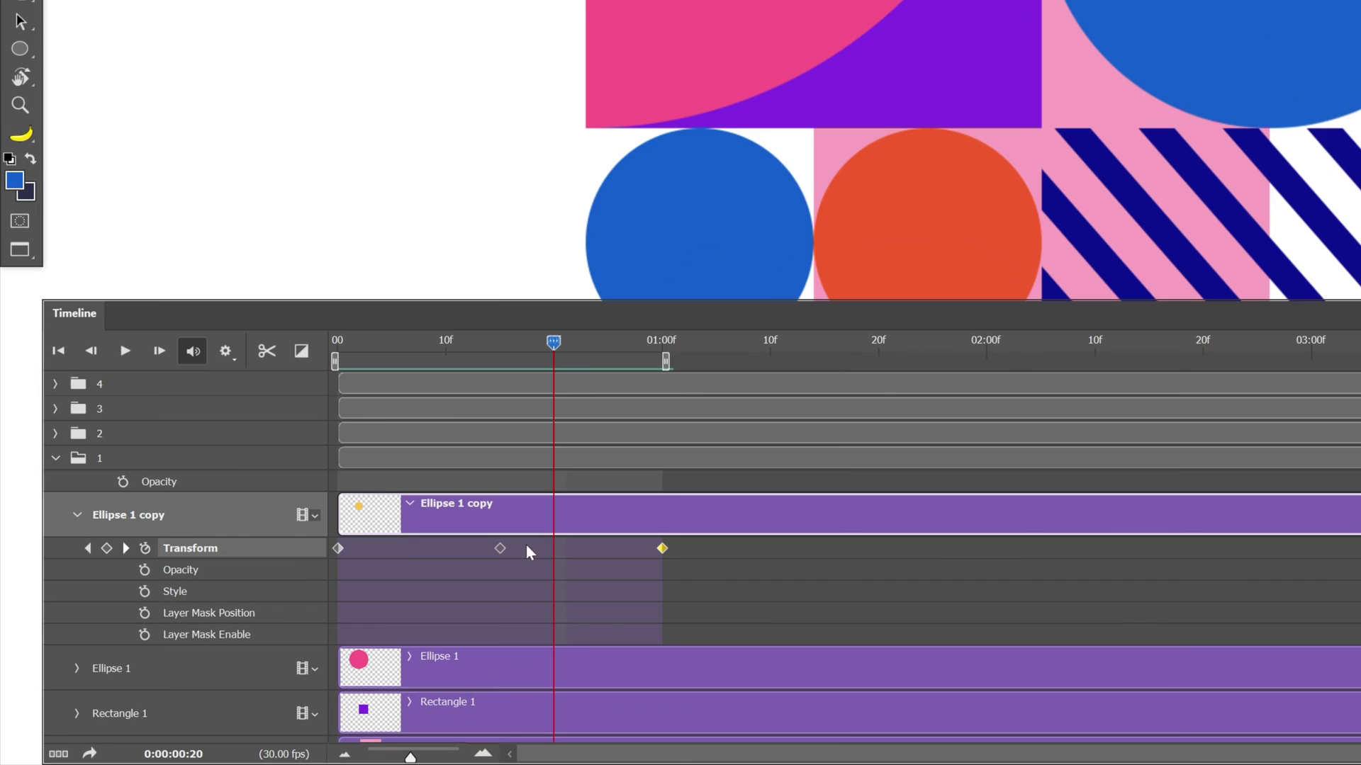
pyautogui.press('space')
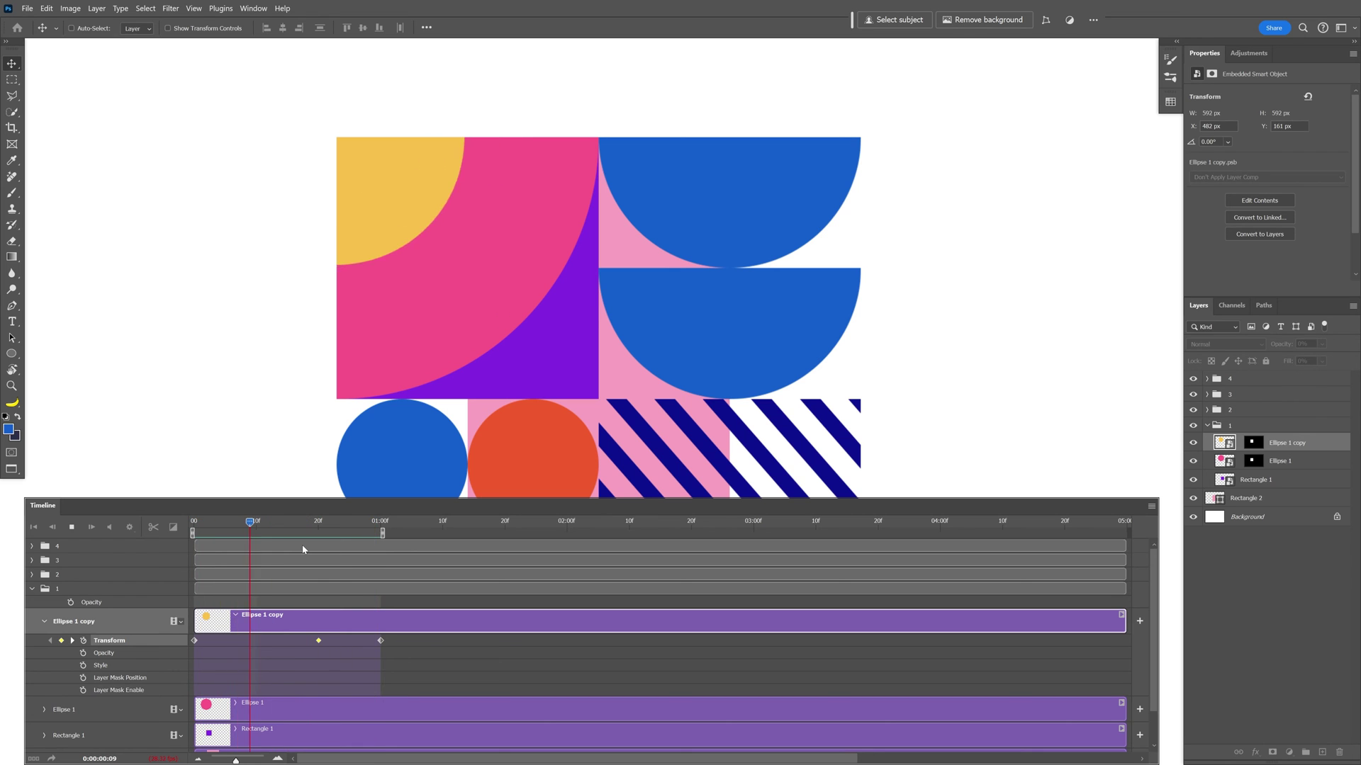
pyautogui.press('space')
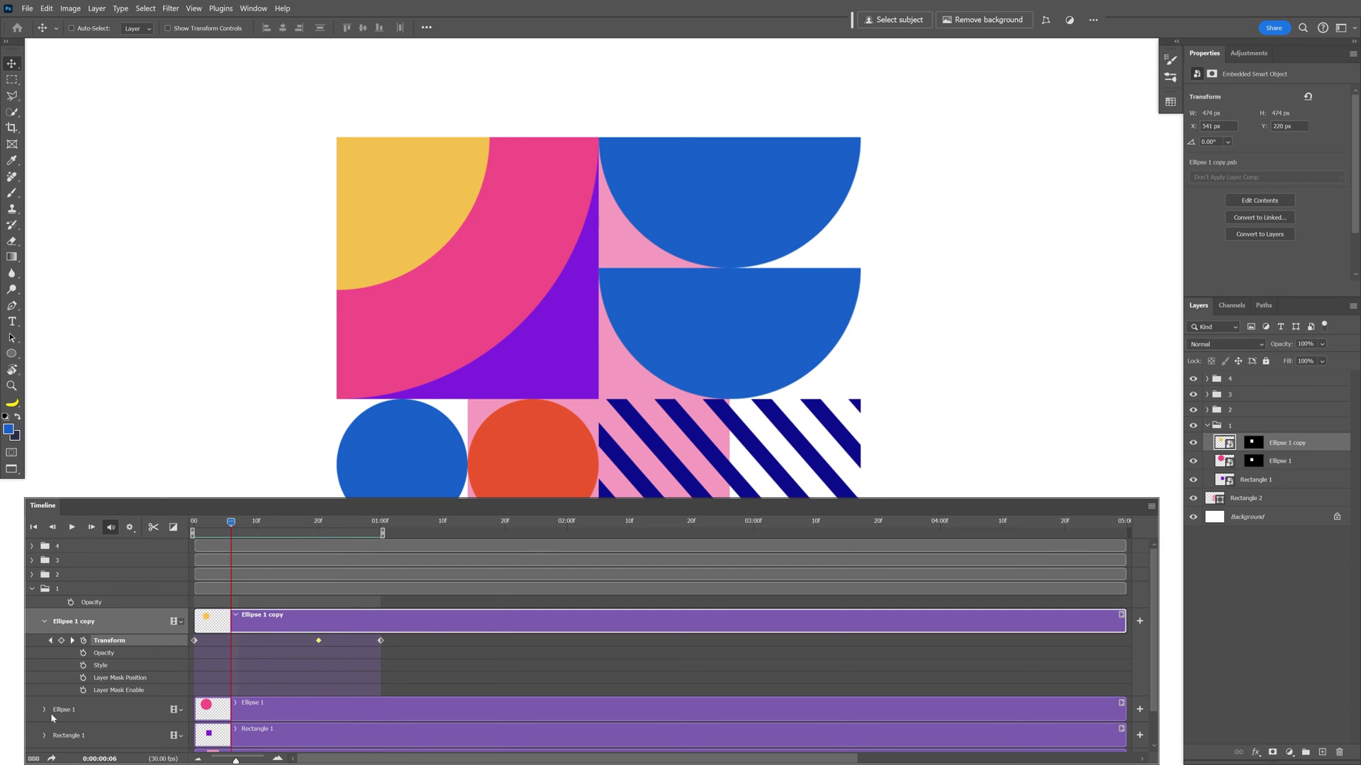
pyautogui.click(44, 709)
pyautogui.press('space')
pyautogui.click(146, 707)
pyautogui.scroll(-3, 734, 577)
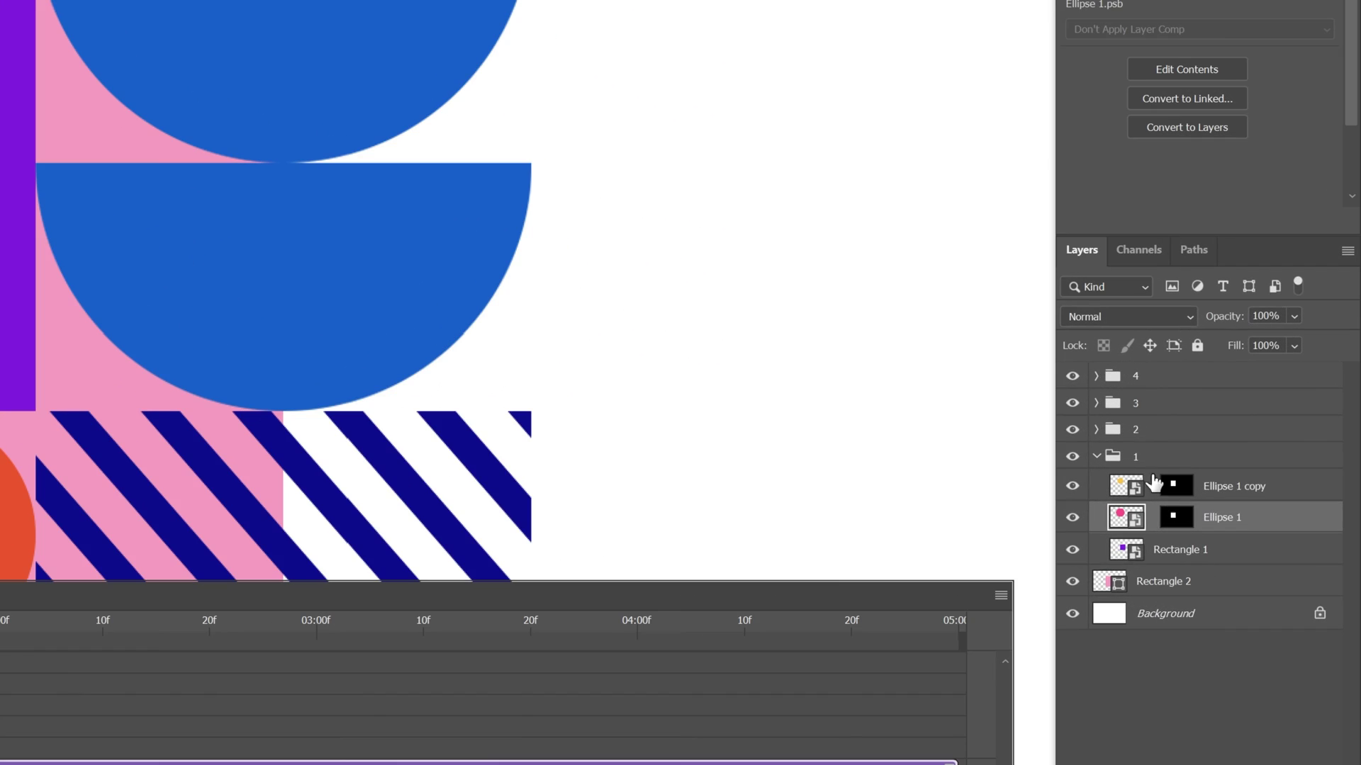
pyautogui.click(1096, 457)
# Select Ellipse 2 copy 2 in group 2 and expand folder 2 in the timeline at frame 0
pyautogui.click(1096, 430)
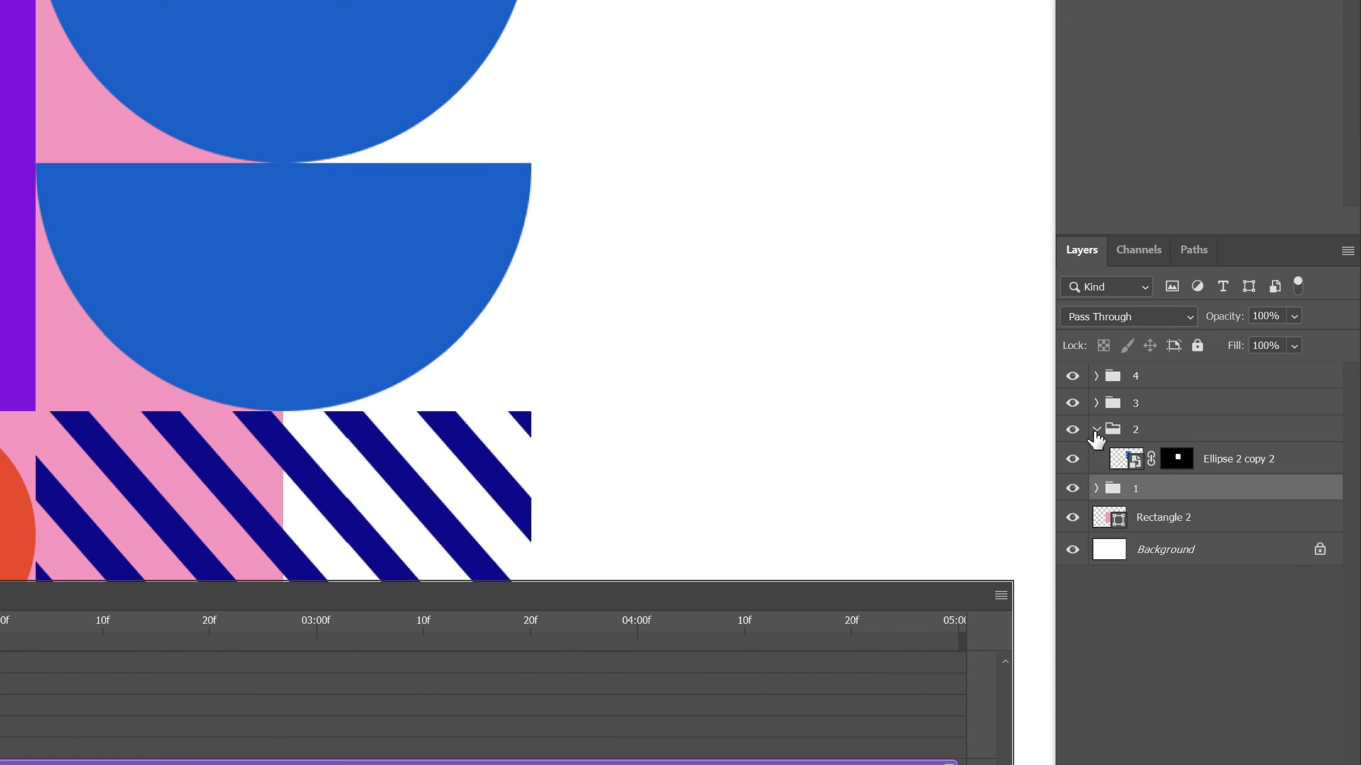
pyautogui.click(1121, 462)
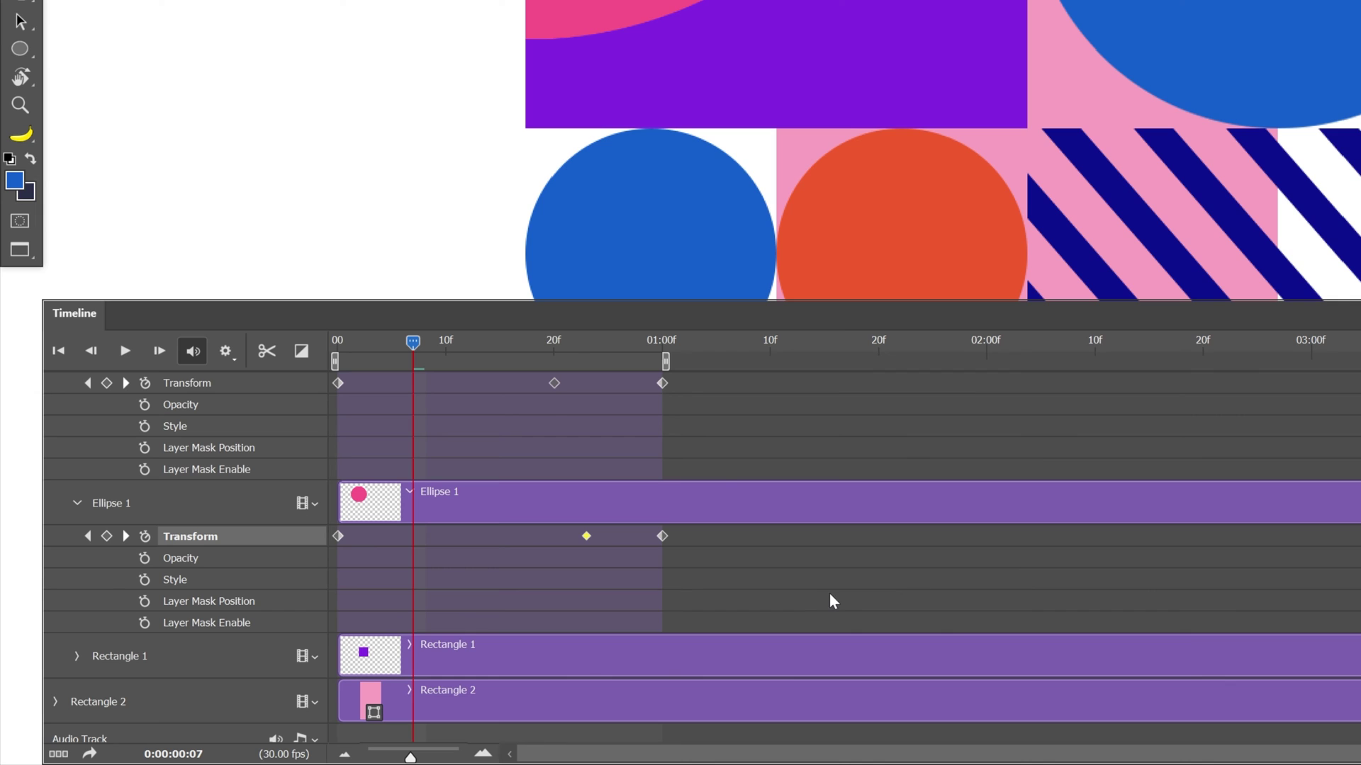
pyautogui.scroll(5, 815, 595)
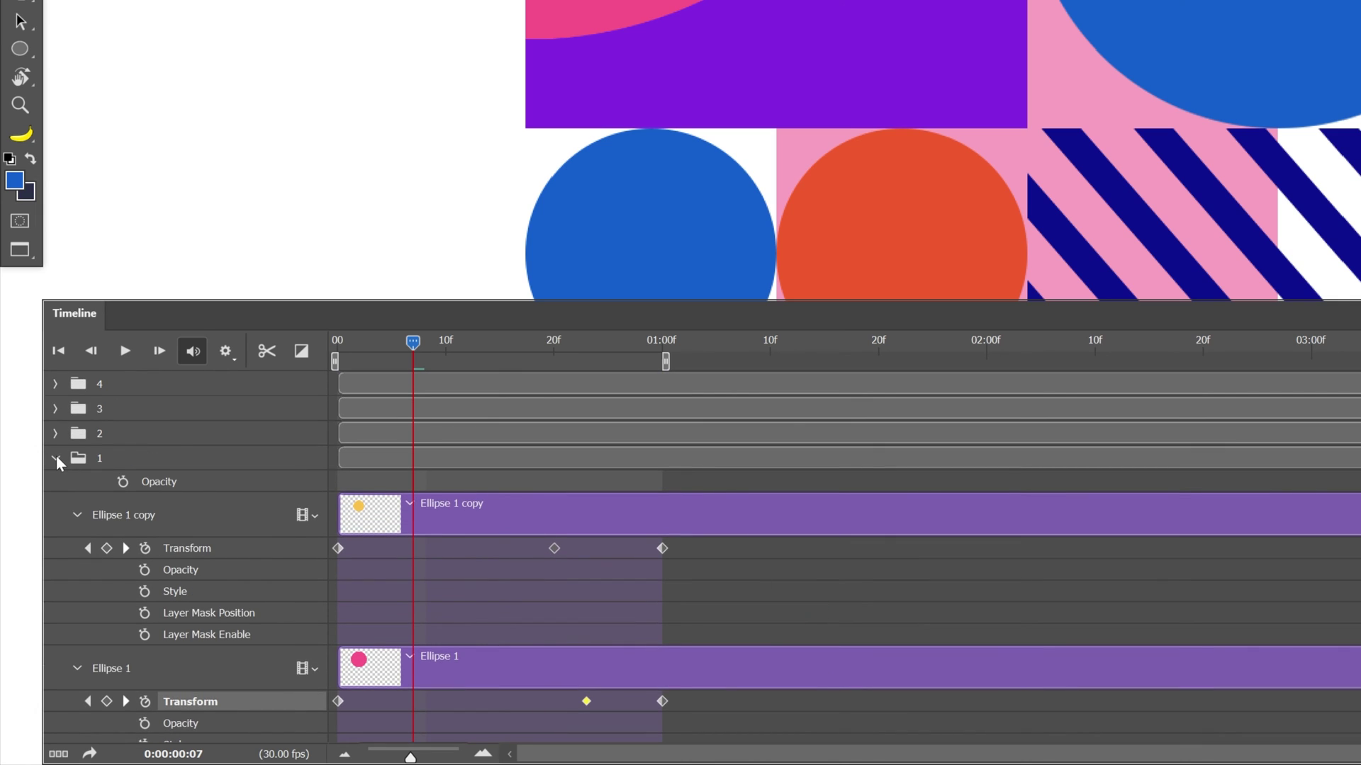
pyautogui.click(56, 457)
pyautogui.press('Home')
pyautogui.click(55, 434)
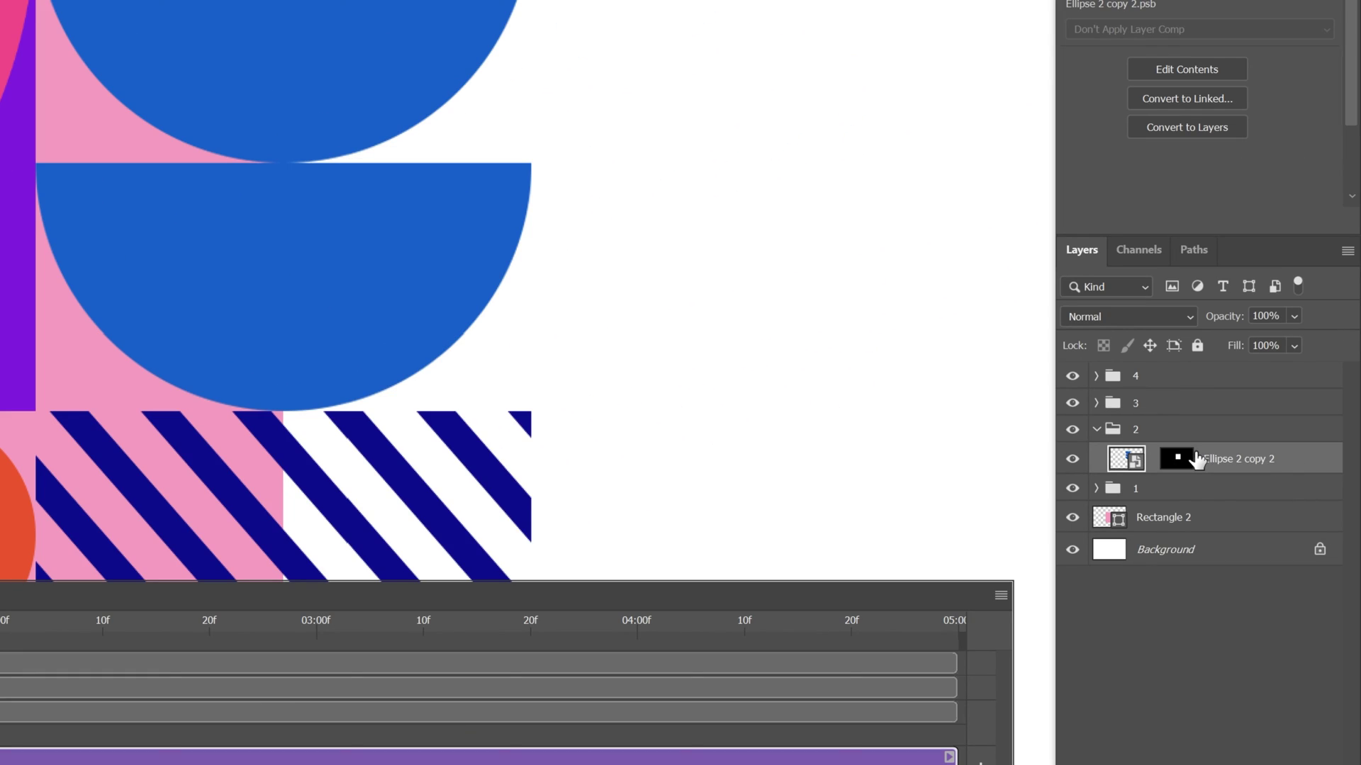
# Duplicate Ellipse 2 copy 2 and split both clips at frame 15
pyautogui.hotkey('ctrl', 'j')
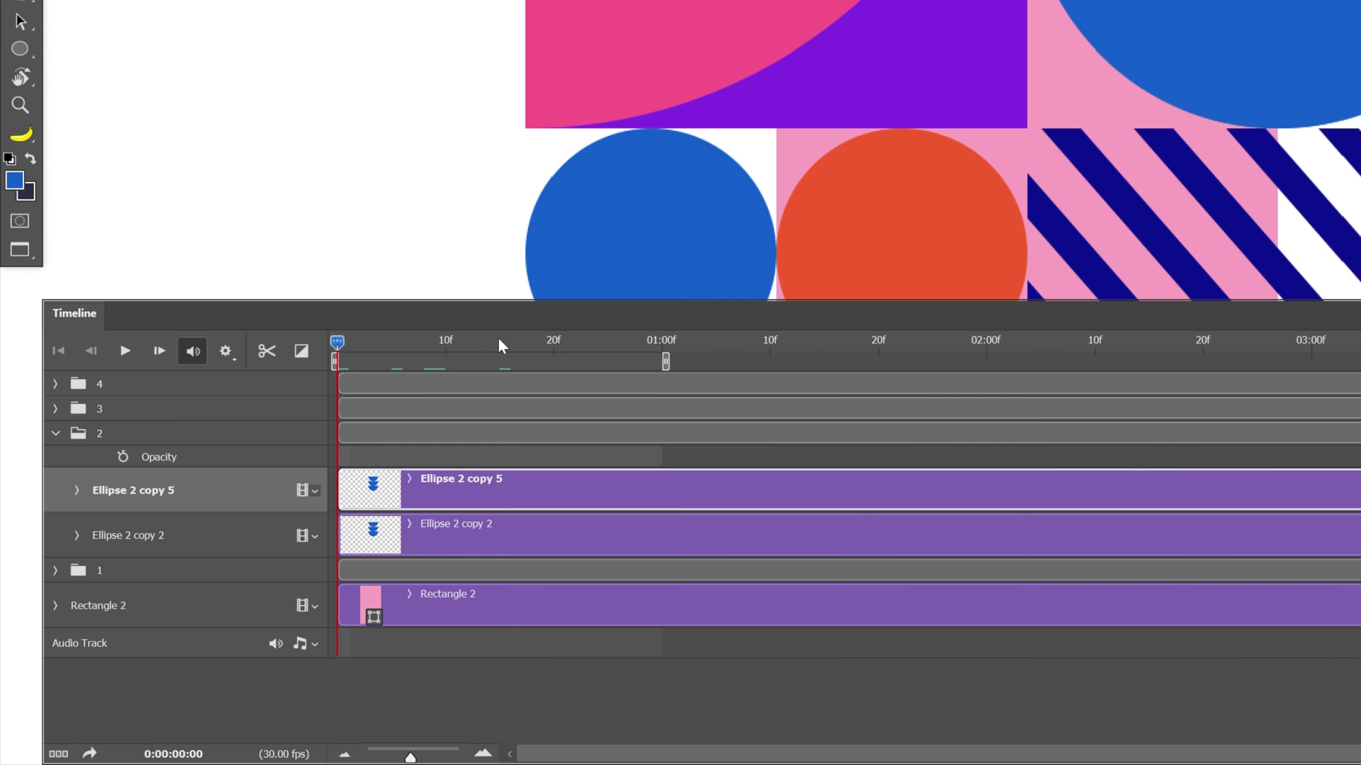
pyautogui.click(499, 343)
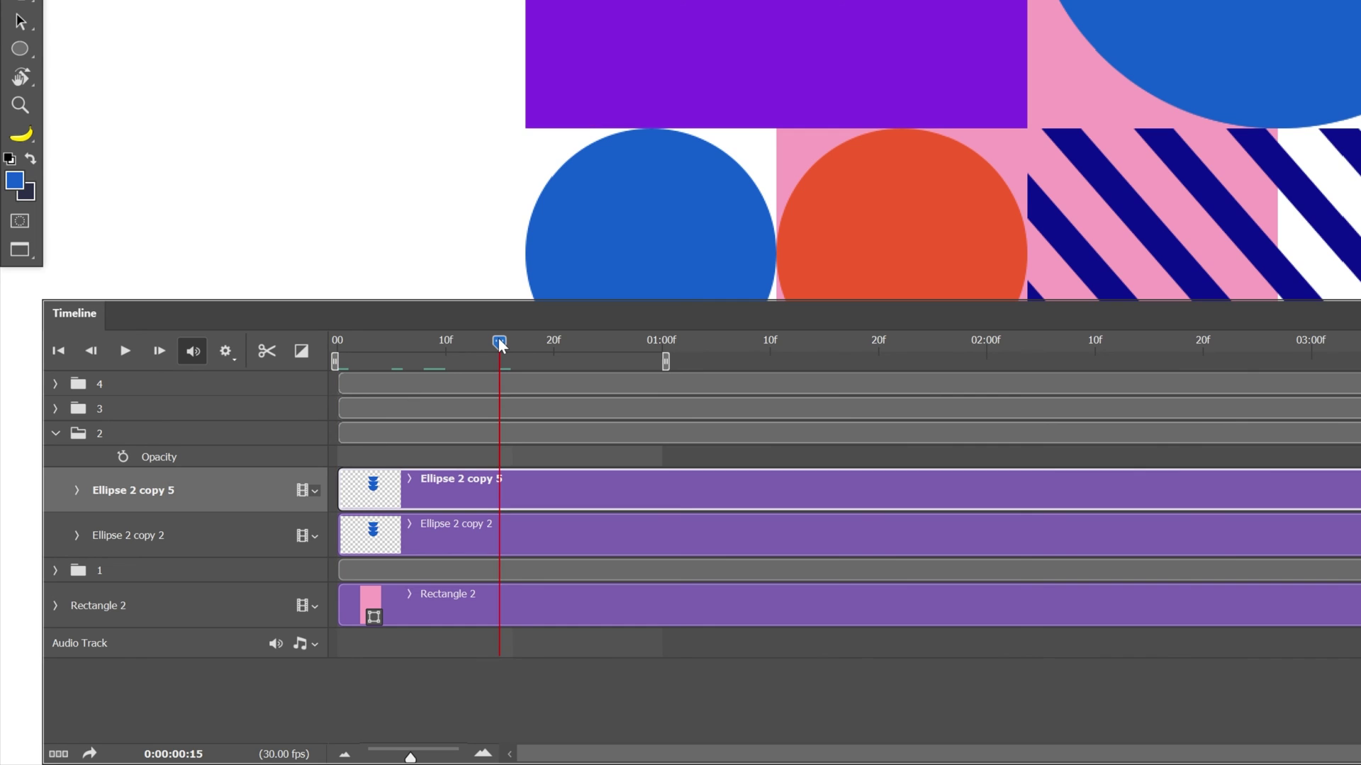
pyautogui.keyDown('shift'); pyautogui.click(208, 531); pyautogui.keyUp('shift')
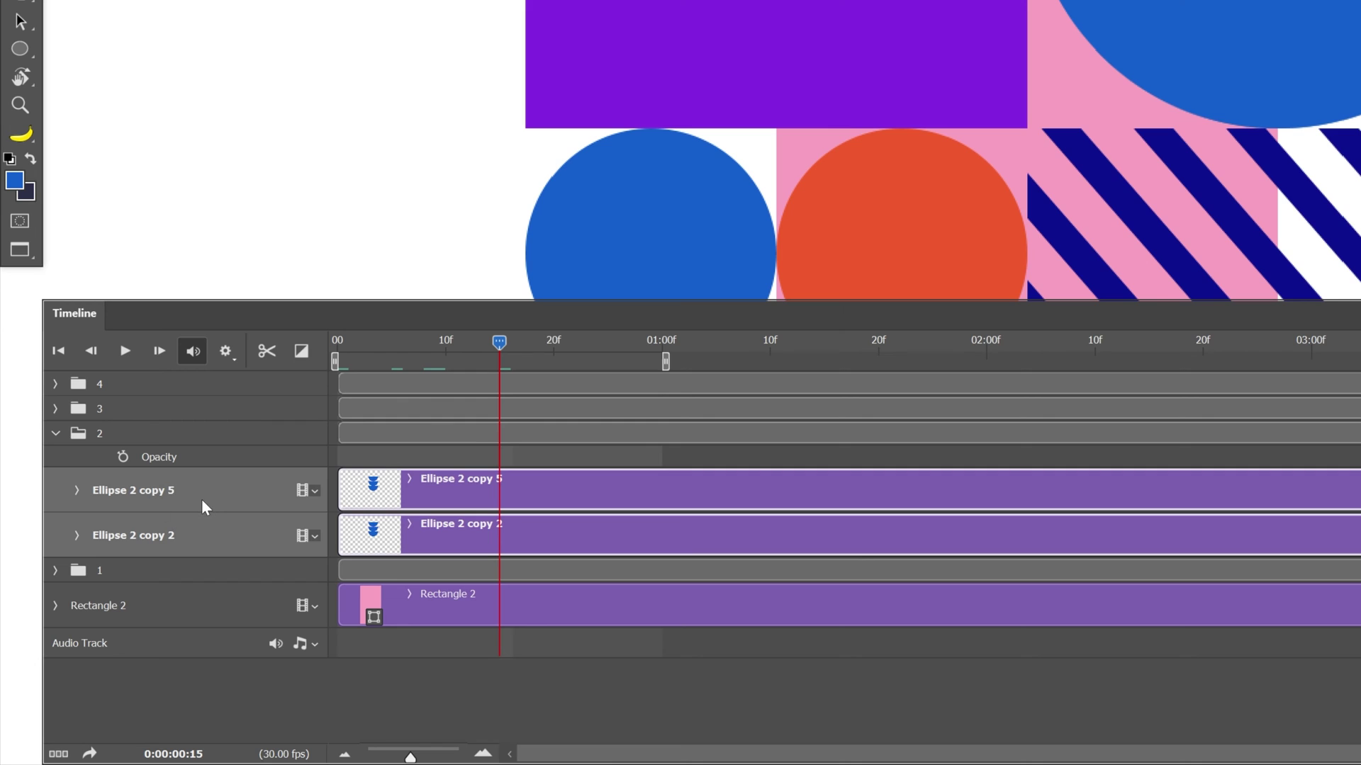
pyautogui.click(266, 351)
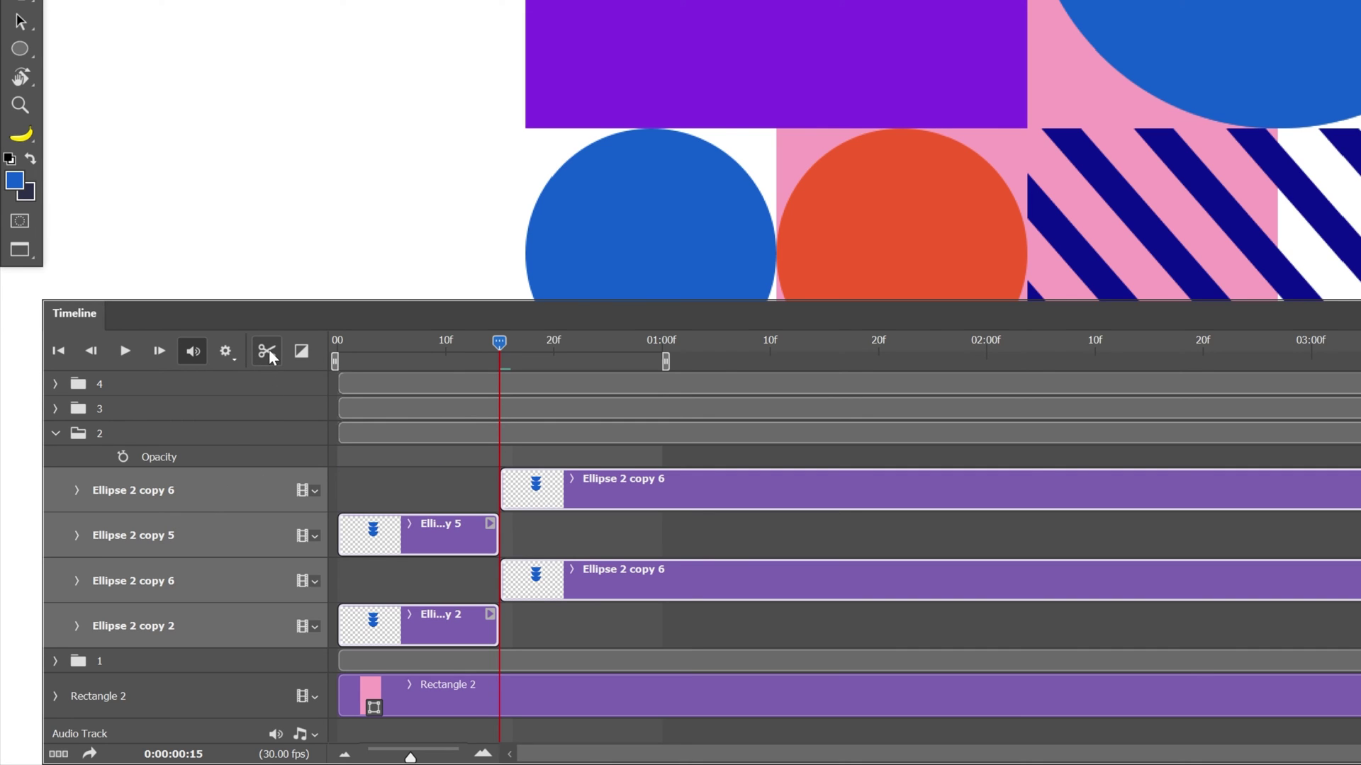
# Delete both tail clips and move the Ellipse 2 copy 5 clip to start at frame 15
pyautogui.click(717, 492)
pyautogui.press('Delete')
pyautogui.click(725, 528)
pyautogui.press('Delete')
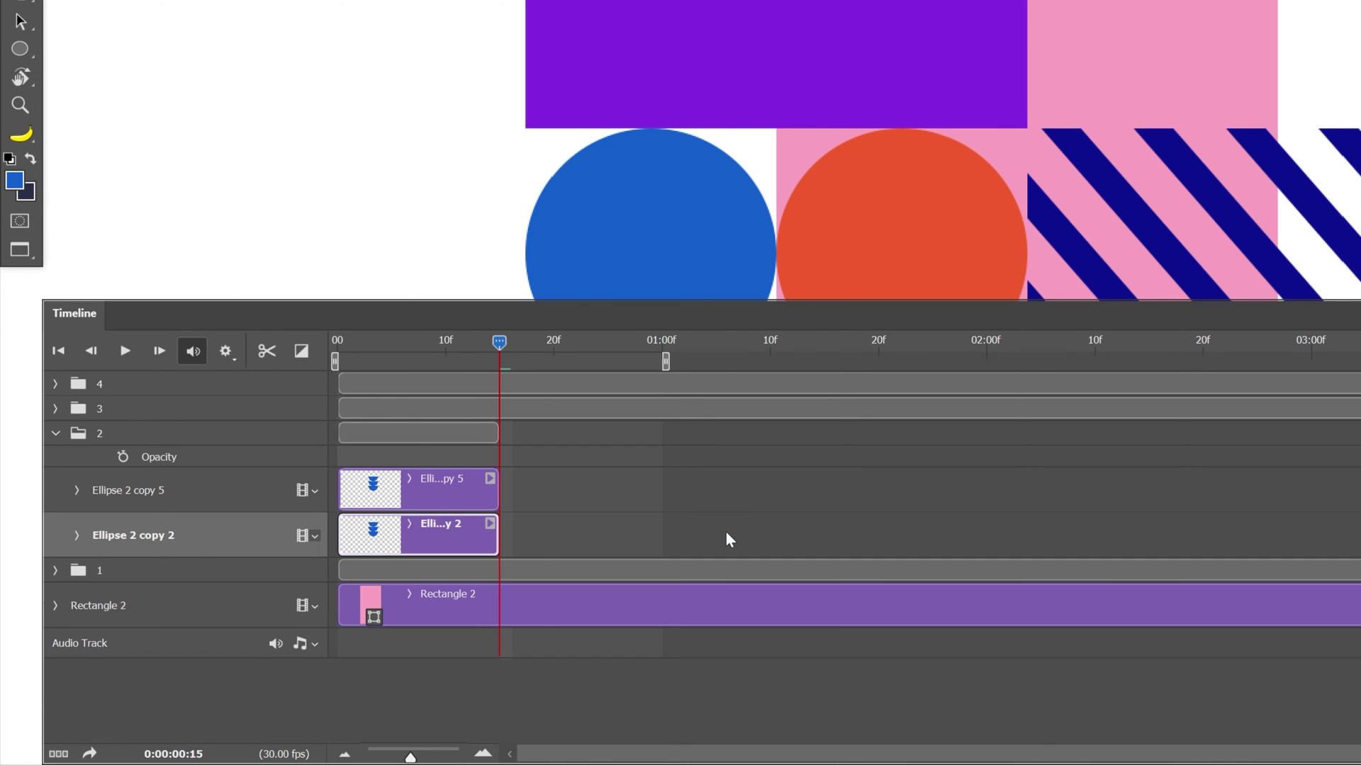
pyautogui.moveTo(404, 500); pyautogui.dragTo(563, 498)
pyautogui.click(219, 537)
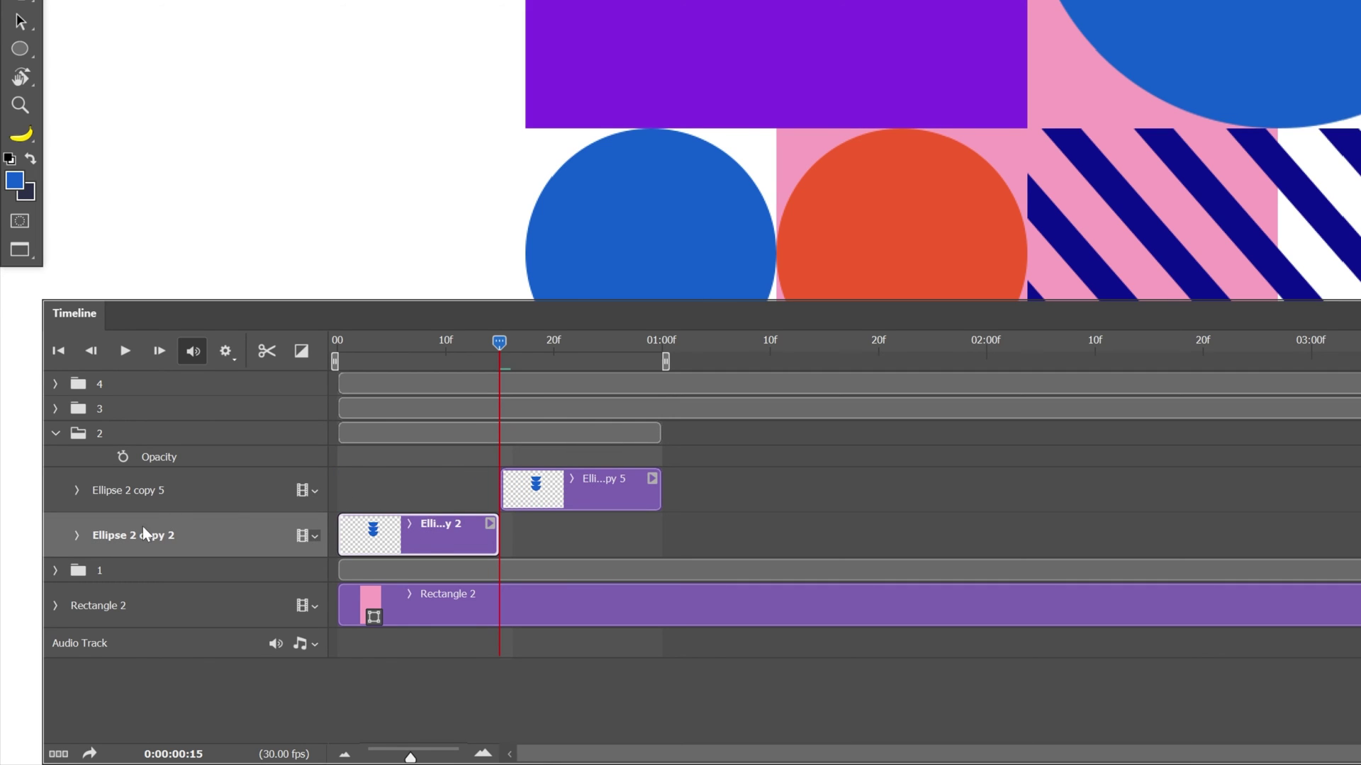
pyautogui.click(77, 536)
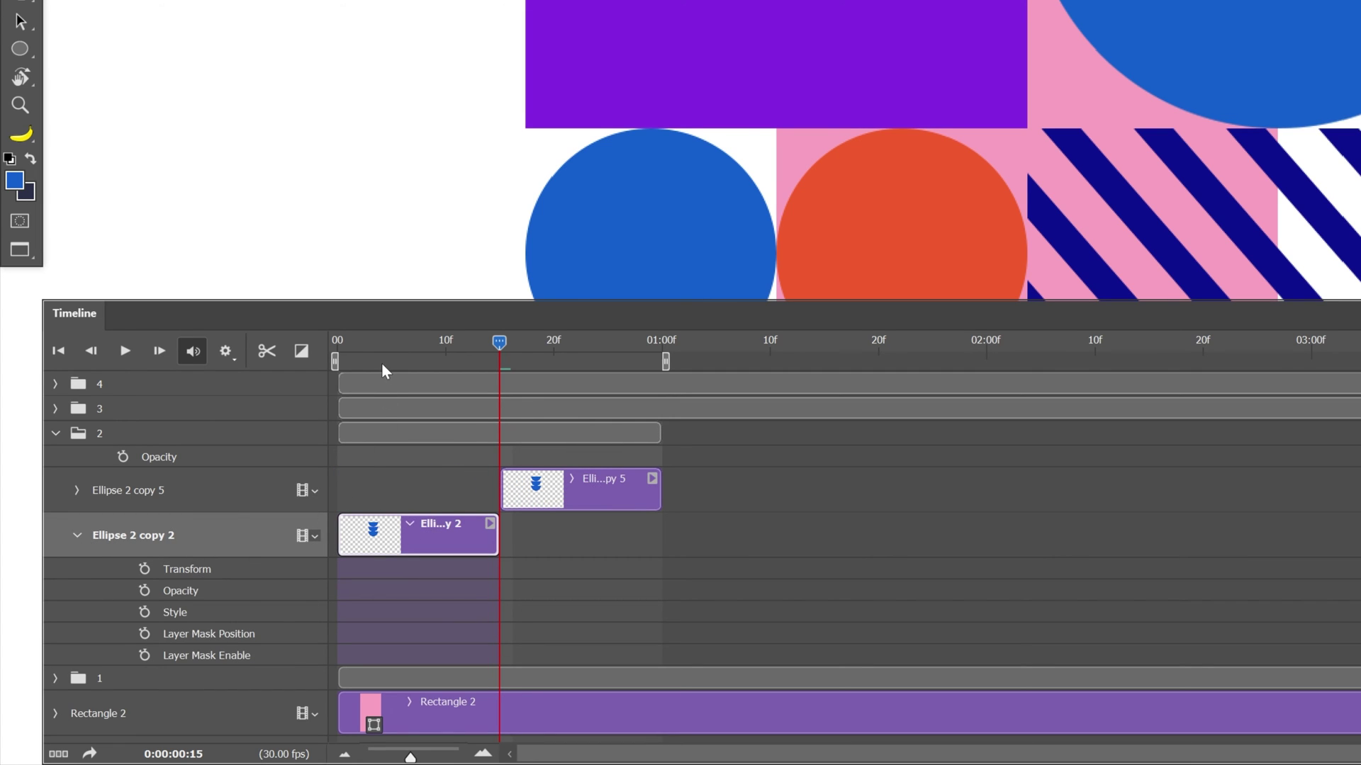
# Keyframe the blue half-circle at frame 0 and move it down 168 px at frame 10
pyautogui.moveTo(381, 363); pyautogui.dragTo(337, 341)
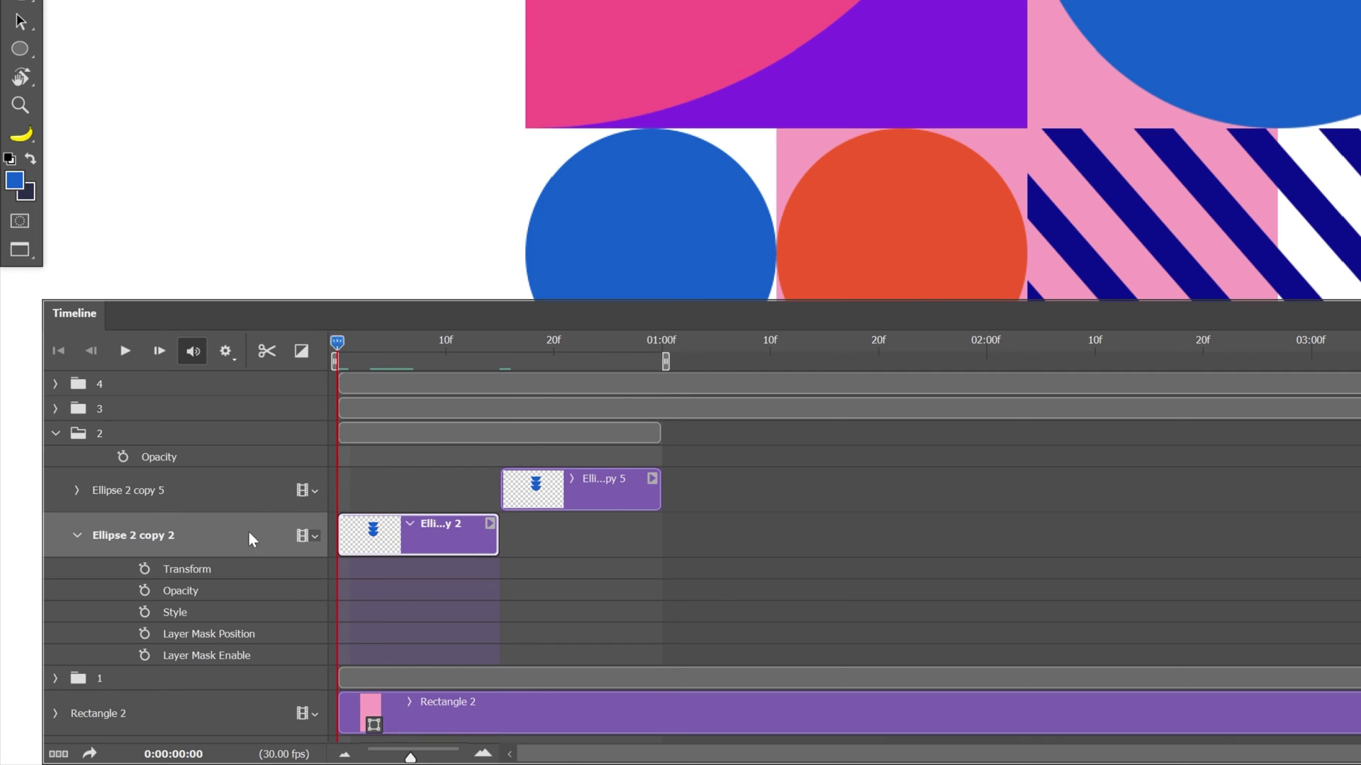
pyautogui.click(146, 568)
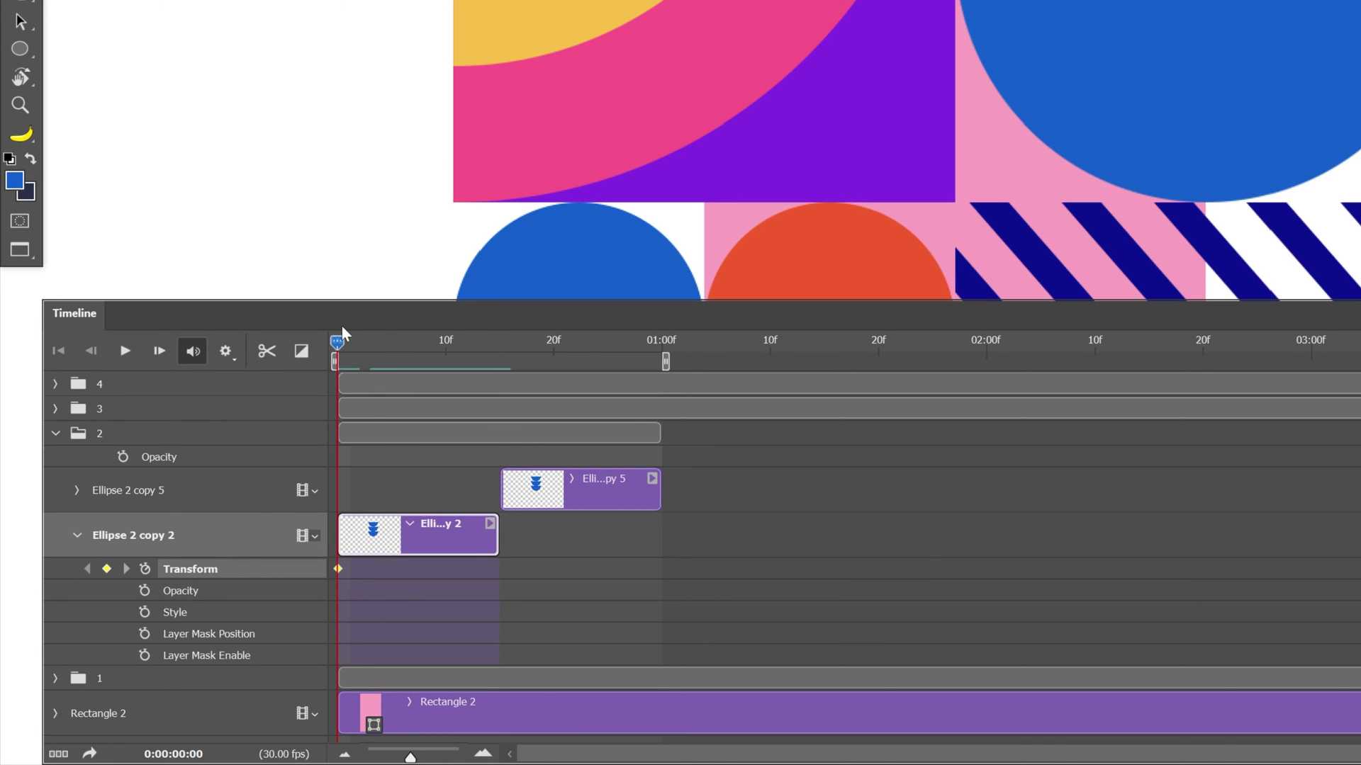
pyautogui.moveTo(343, 334); pyautogui.dragTo(446, 350)
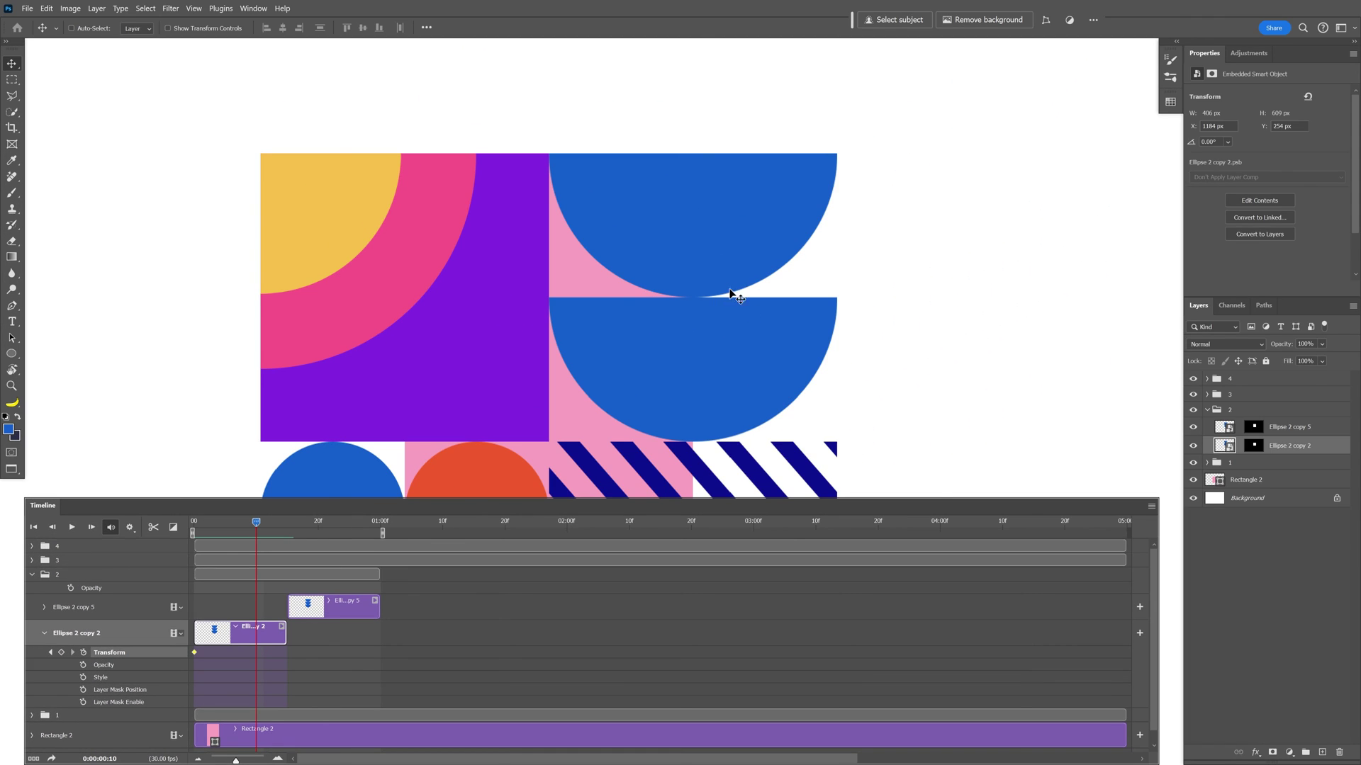
pyautogui.moveTo(718, 201); pyautogui.dragTo(699, 346)
pyautogui.scroll(2, 713, 458)
pyautogui.scroll(1, 713, 458)
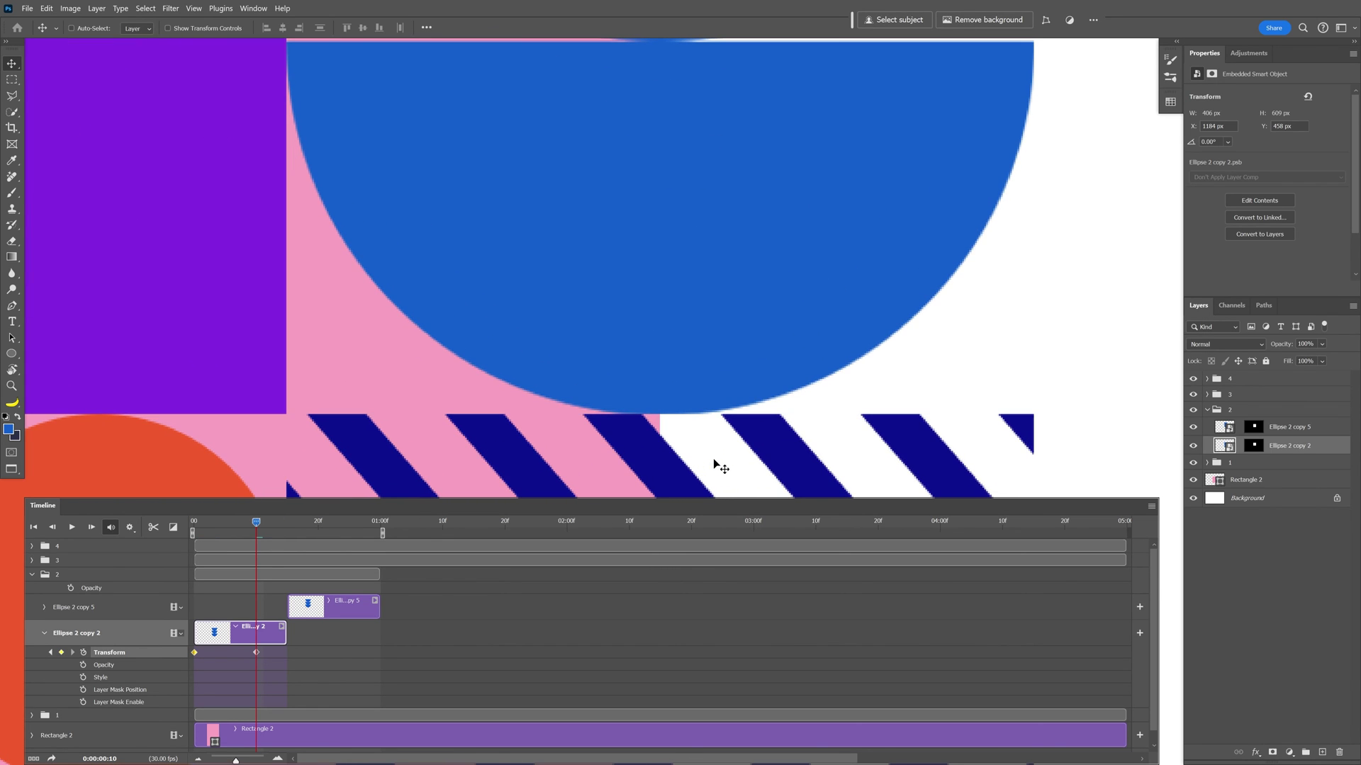
pyautogui.scroll(-3, 713, 457)
# Preview the slide, nudge it up one pixel, and move the end keyframe to frame 15
pyautogui.moveTo(258, 526); pyautogui.dragTo(165, 528)
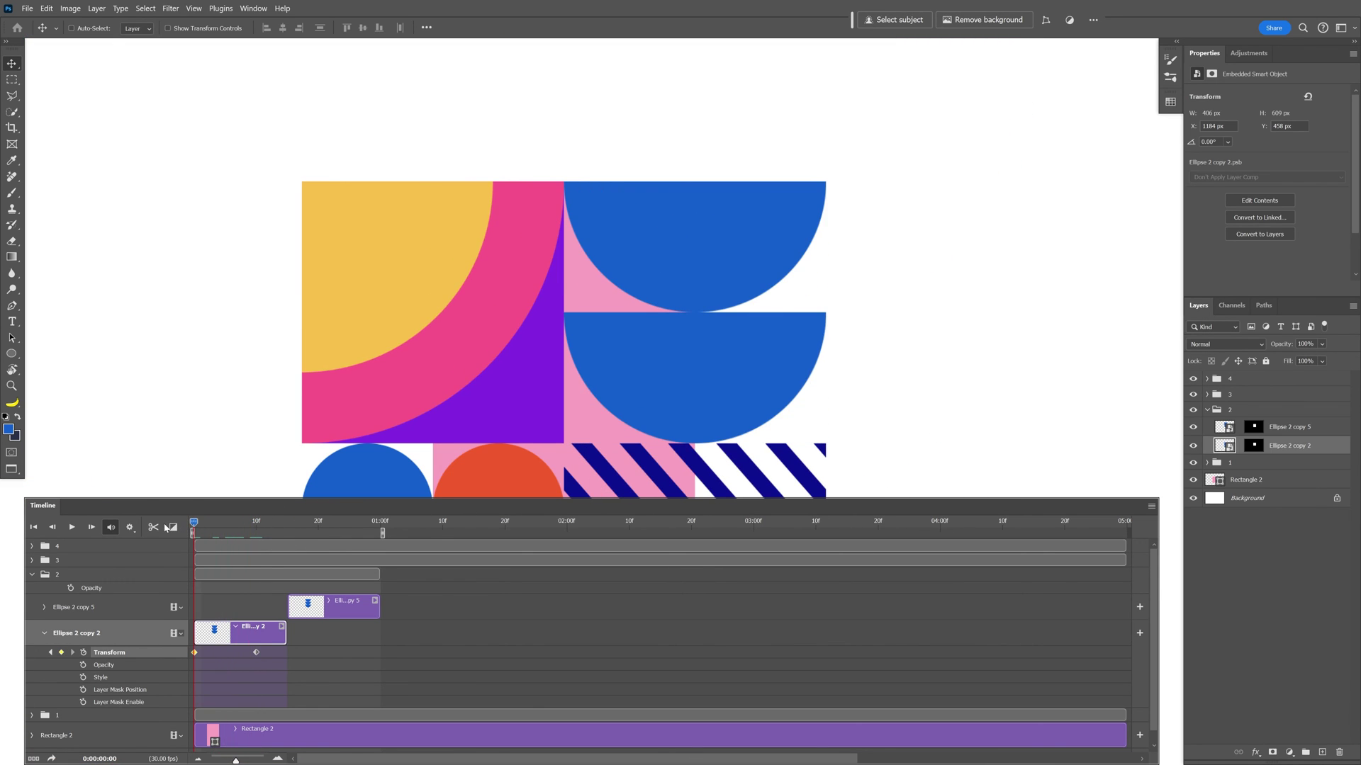
pyautogui.press('space')
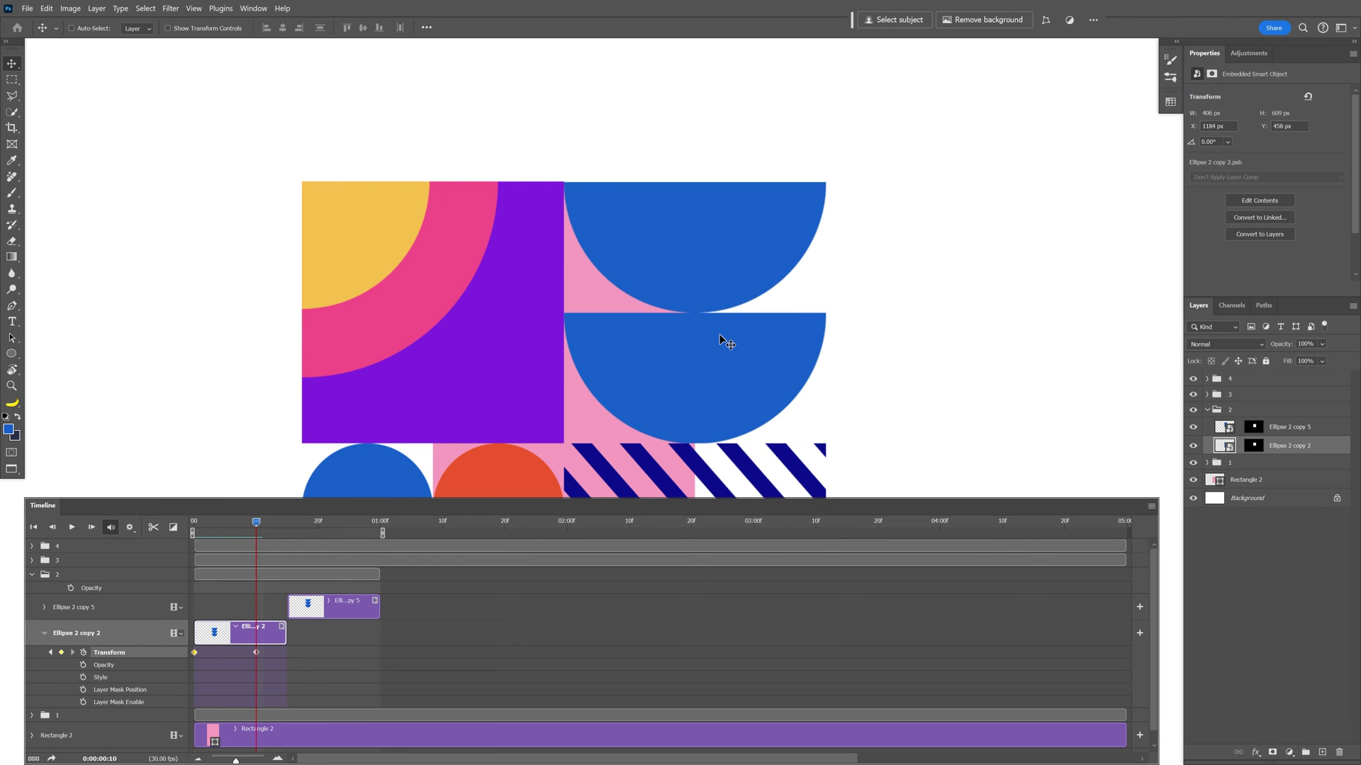
pyautogui.press('Up')
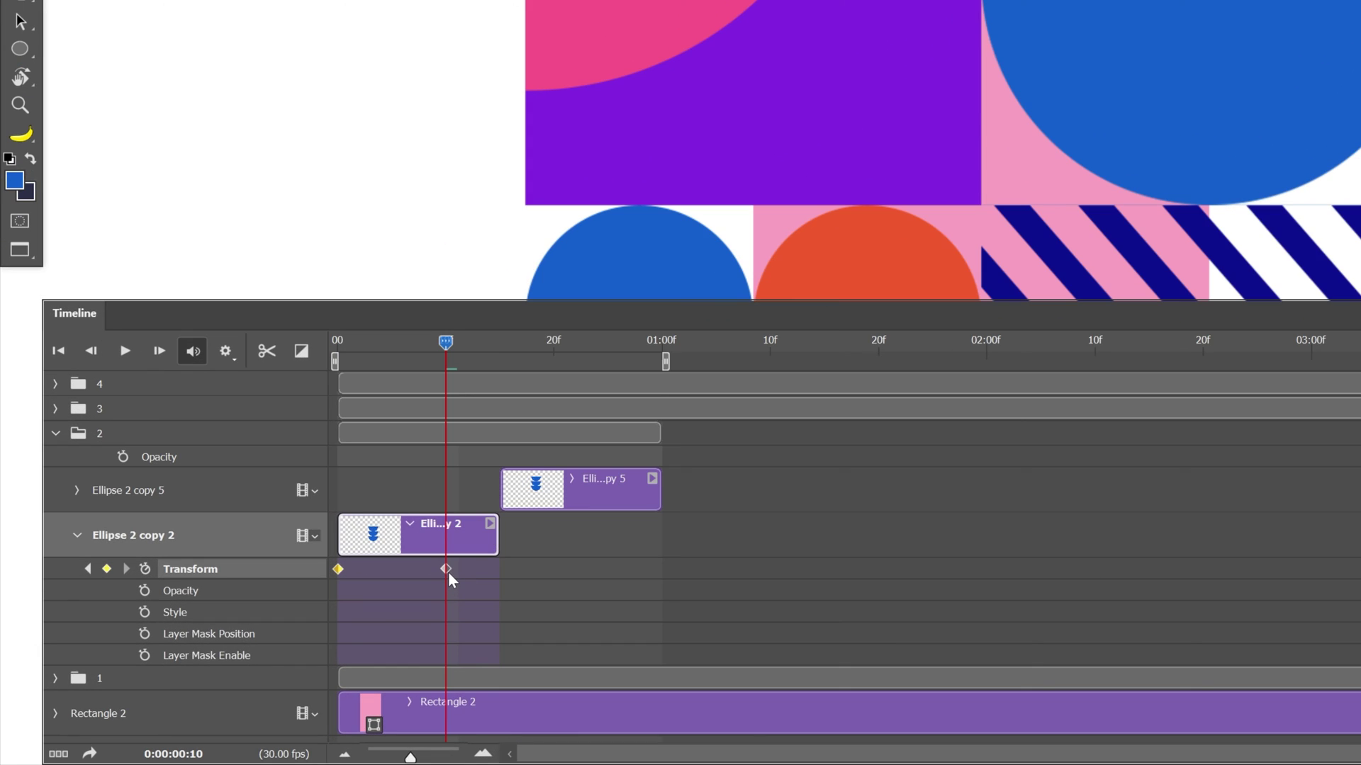
pyautogui.moveTo(256, 651); pyautogui.dragTo(274, 656)
pyautogui.moveTo(478, 571); pyautogui.dragTo(501, 565)
pyautogui.press('space')
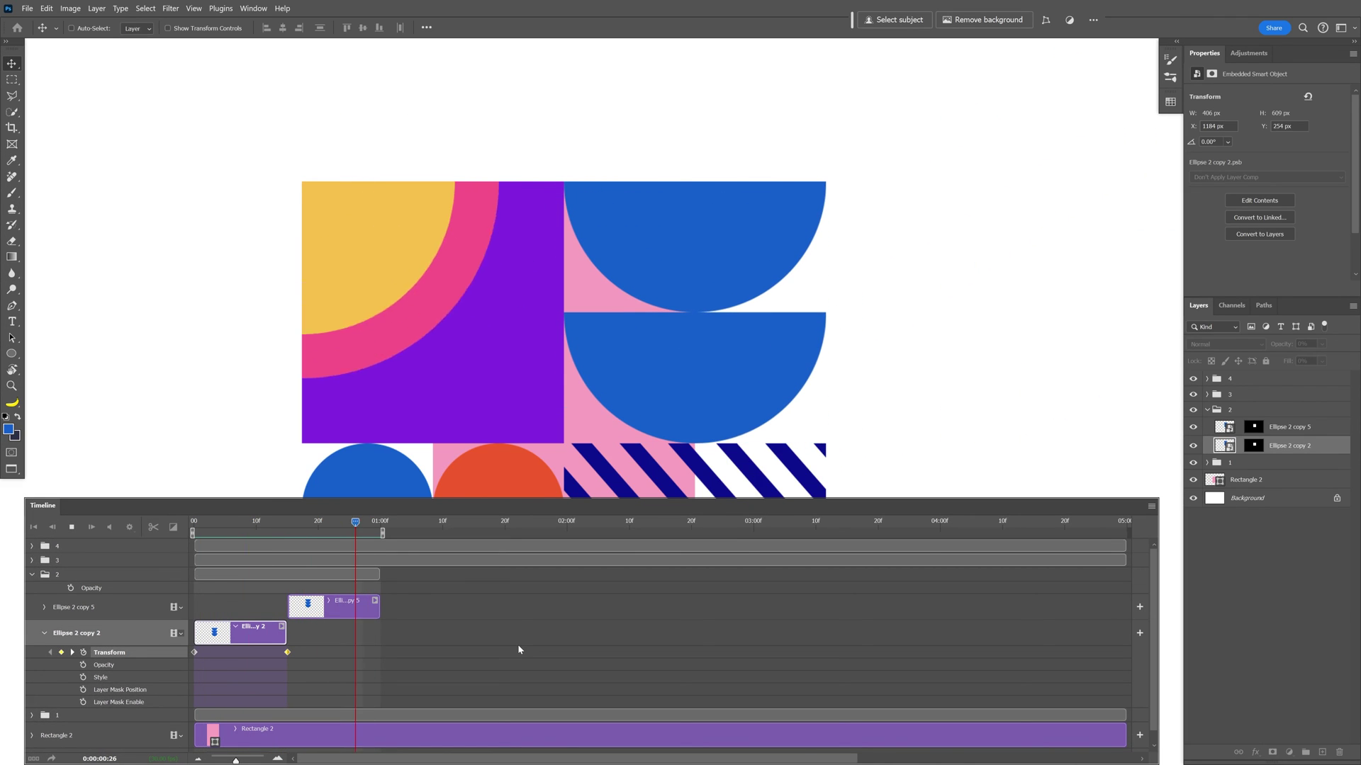
pyautogui.press('space')
# Open group 3 and show Rectangle 2 copy 15's animatable properties in the timeline
pyautogui.click(32, 574)
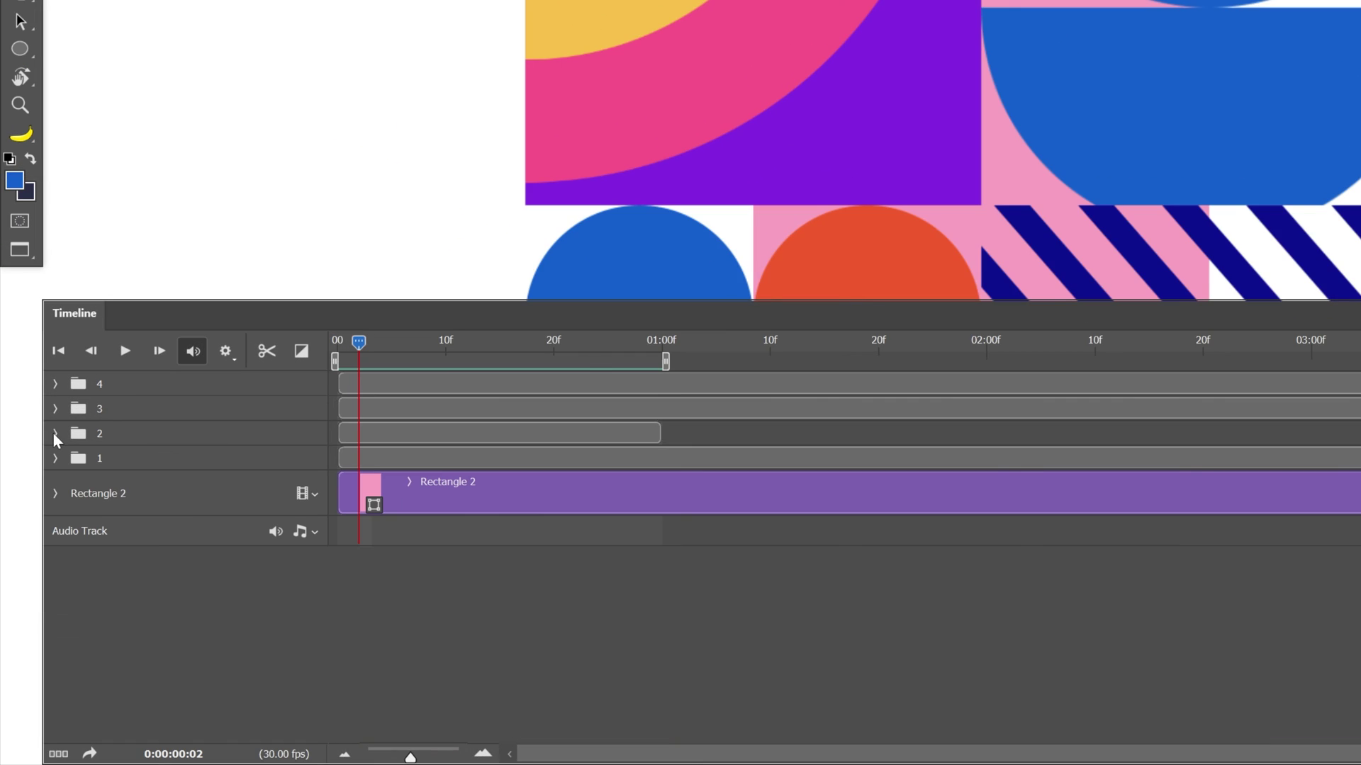
pyautogui.click(32, 559)
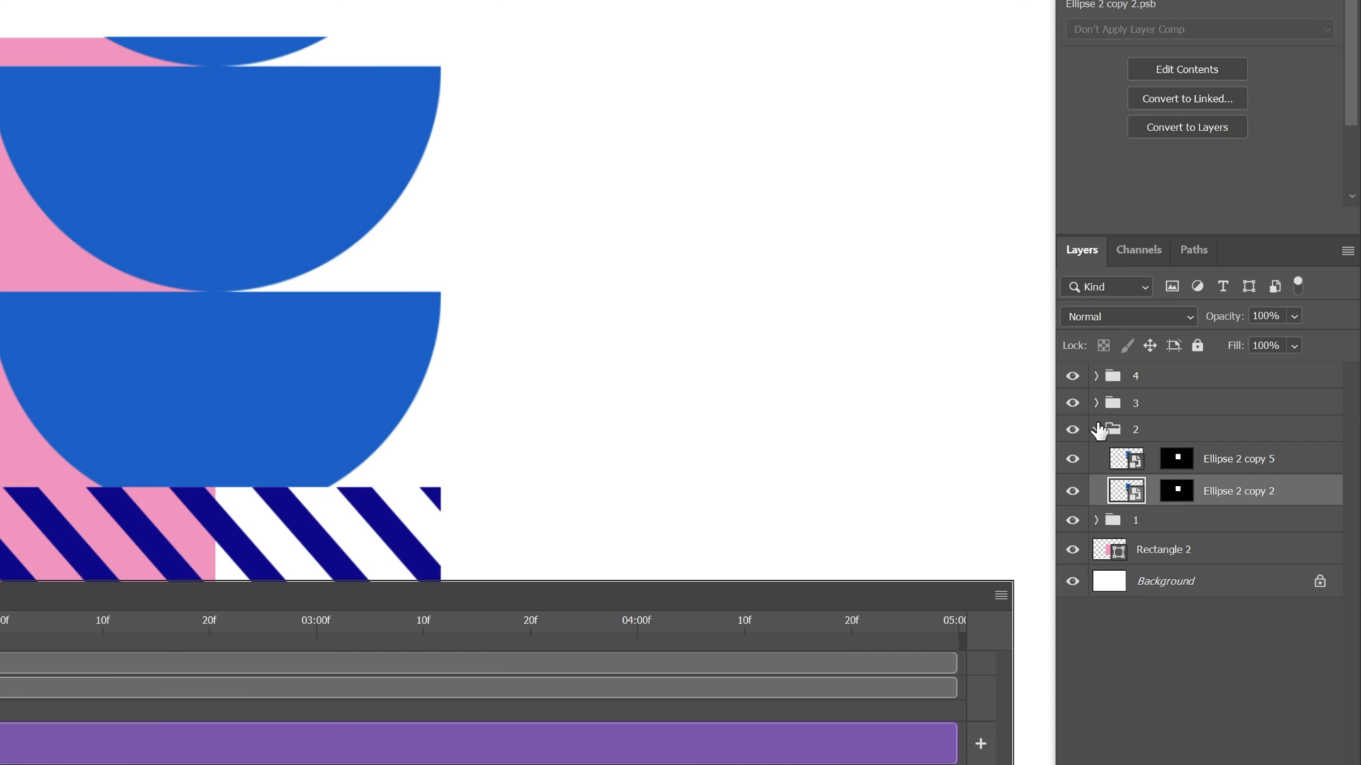
pyautogui.click(1096, 429)
pyautogui.click(1097, 403)
pyautogui.click(1126, 464)
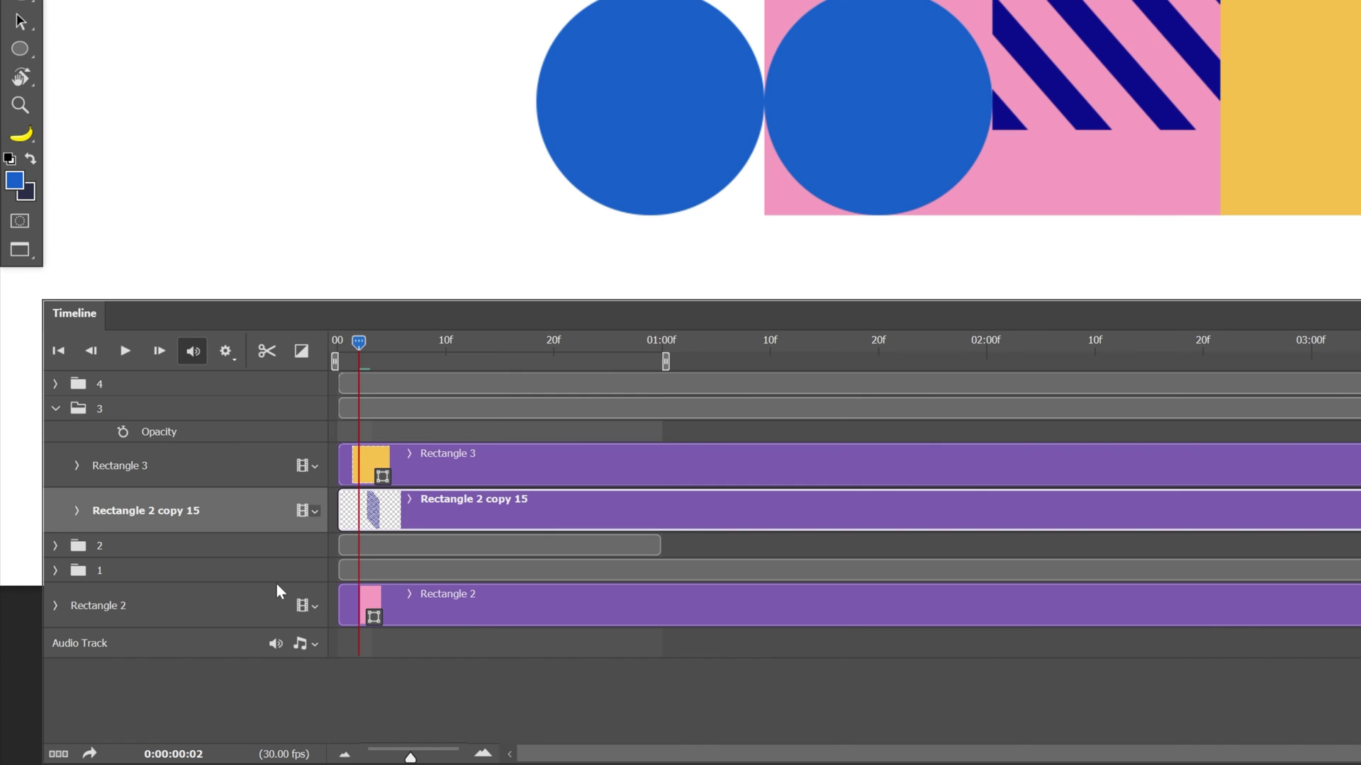
pyautogui.click(76, 510)
pyautogui.scroll(5, 571, 389)
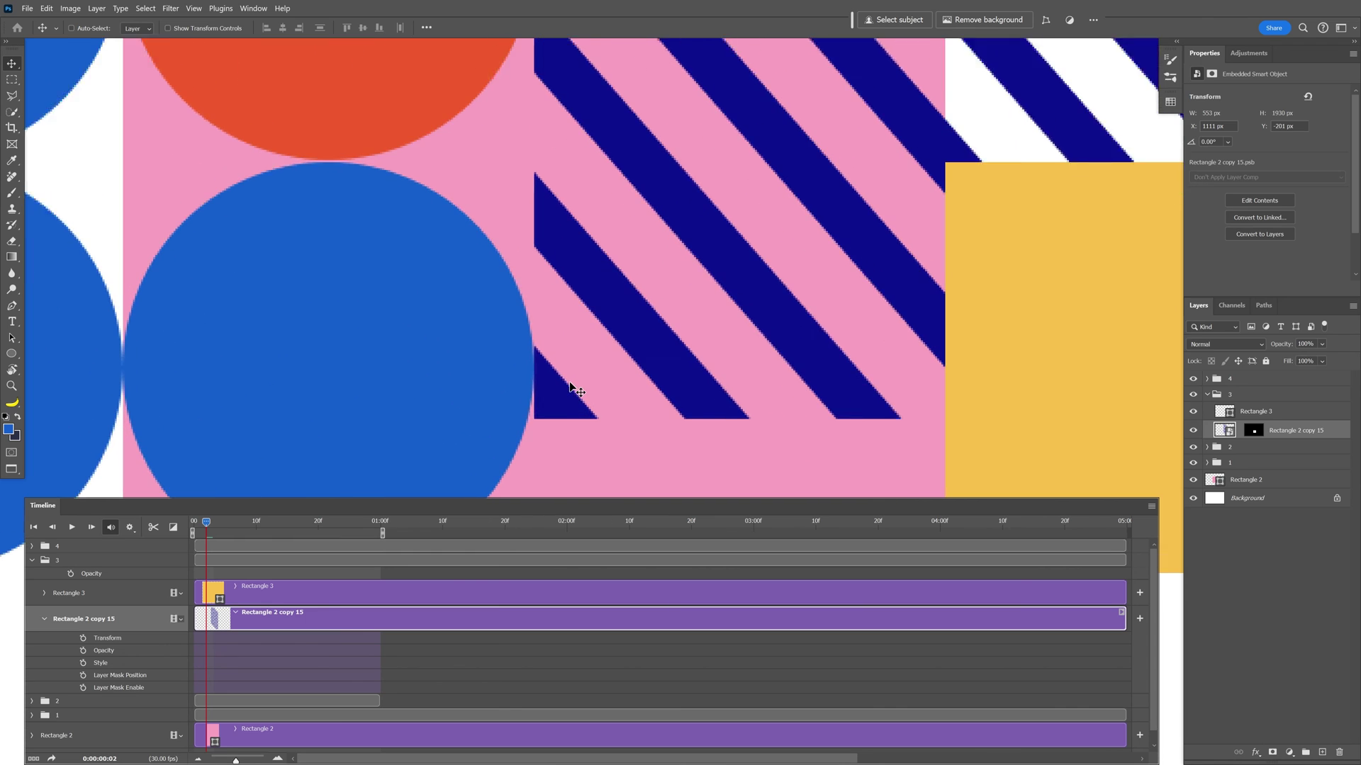
pyautogui.scroll(1, 571, 376)
pyautogui.scroll(2, 528, 345)
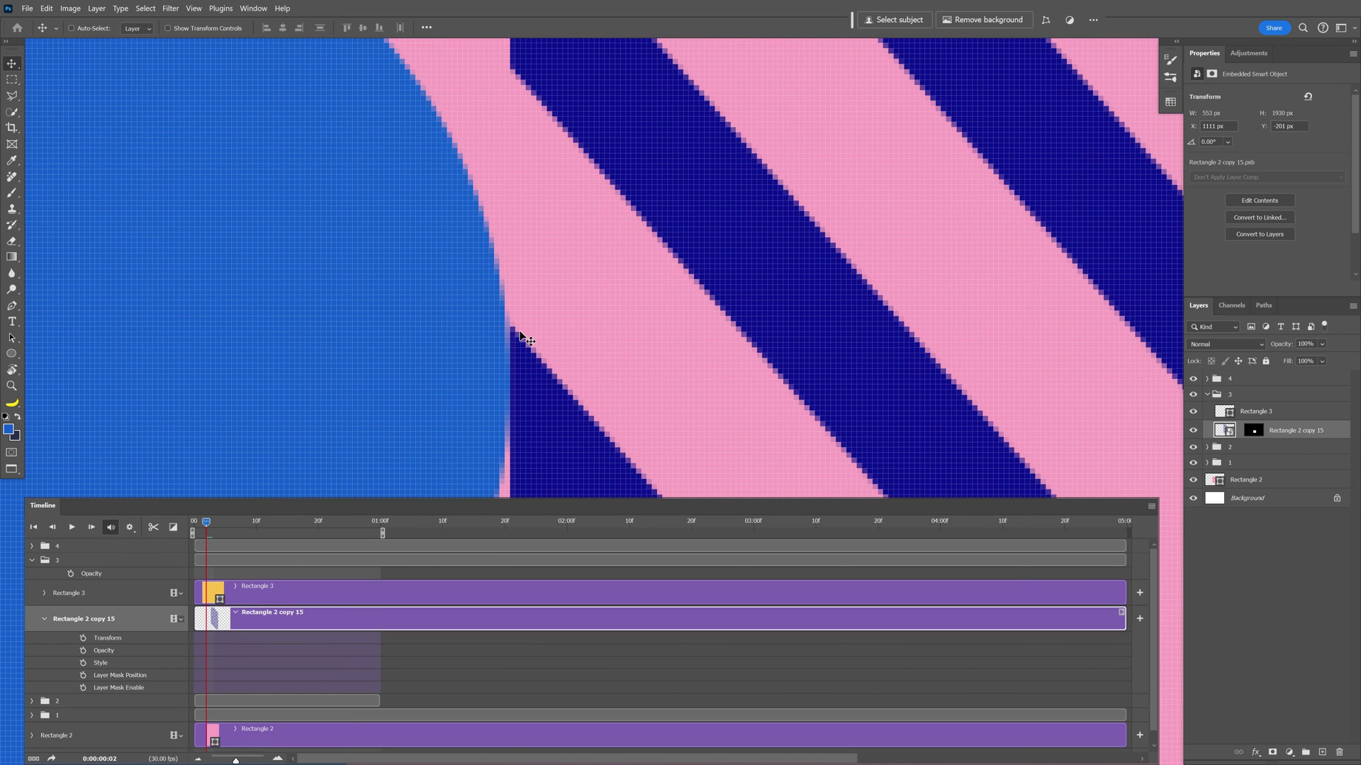
# Show rulers and place a horizontal guide at about Y 1158 px across the lower circles
pyautogui.hotkey('ctrl', 'r')
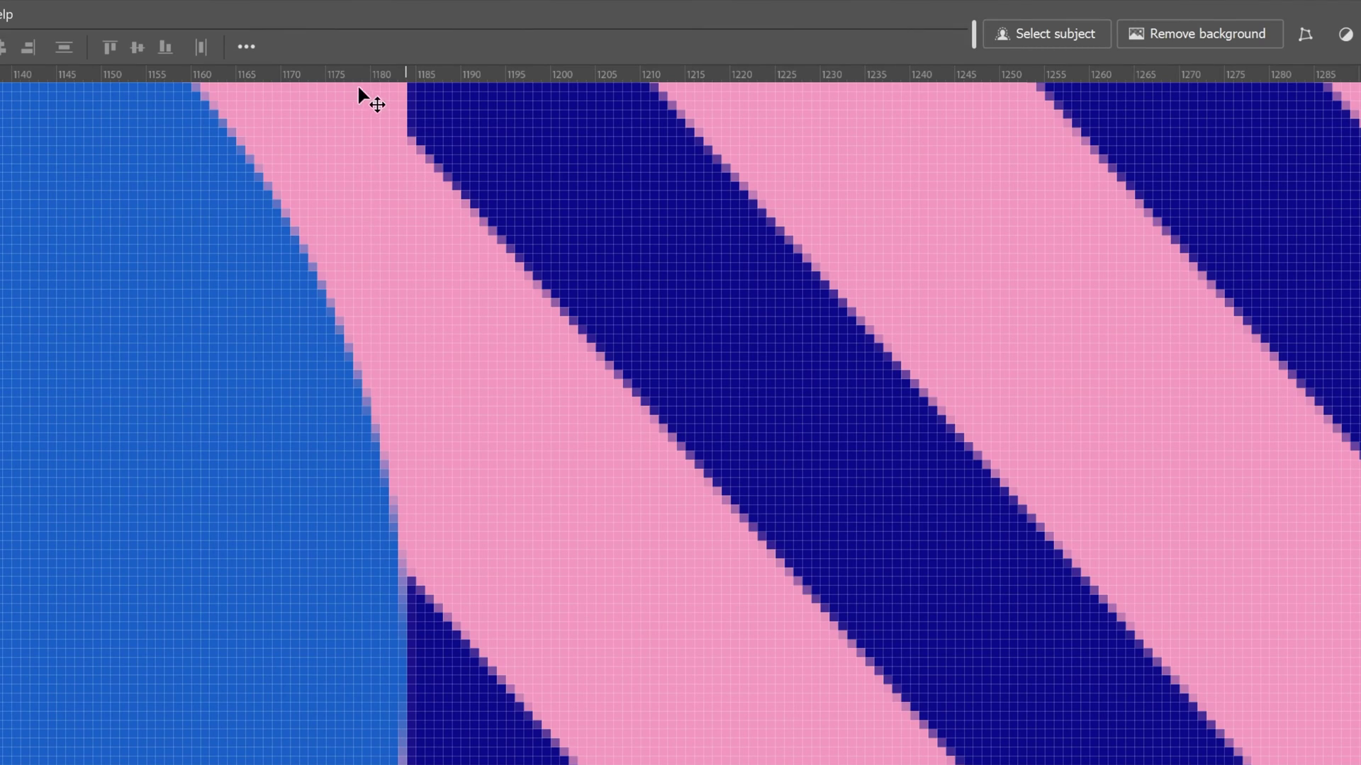
pyautogui.moveTo(491, 49); pyautogui.dragTo(498, 49)
pyautogui.moveTo(367, 84); pyautogui.dragTo(418, 578)
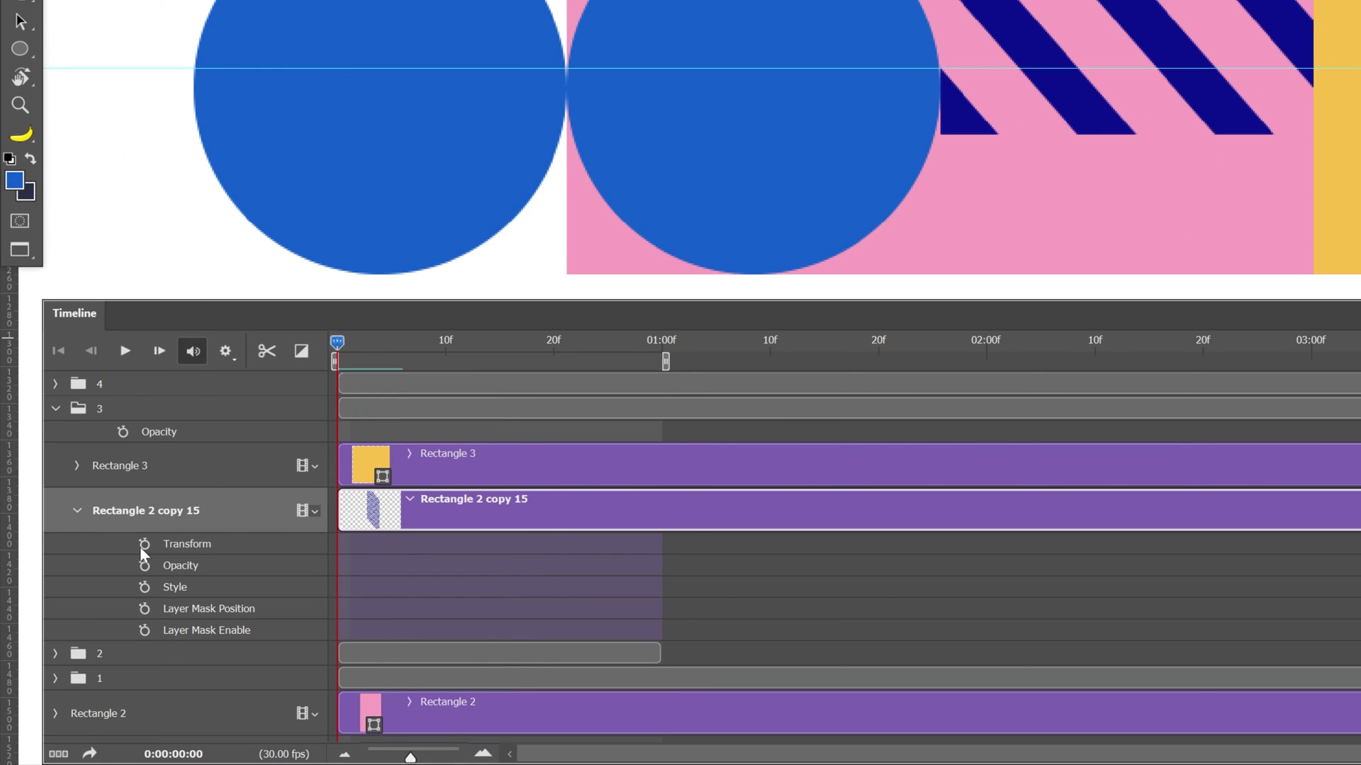
# Keyframe the navy stripes at frame 0 and slide them from Y 201 to 315 px at one second
pyautogui.click(144, 544)
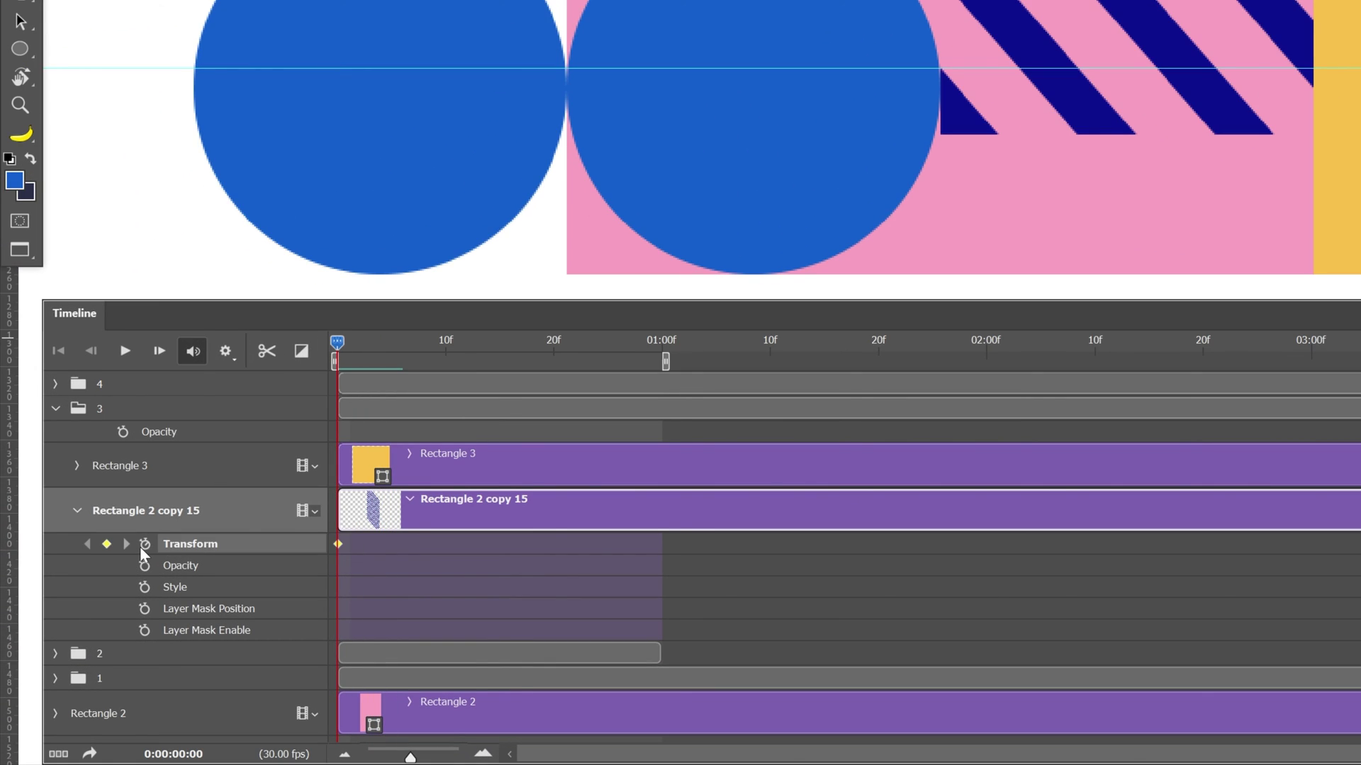
pyautogui.click(661, 340)
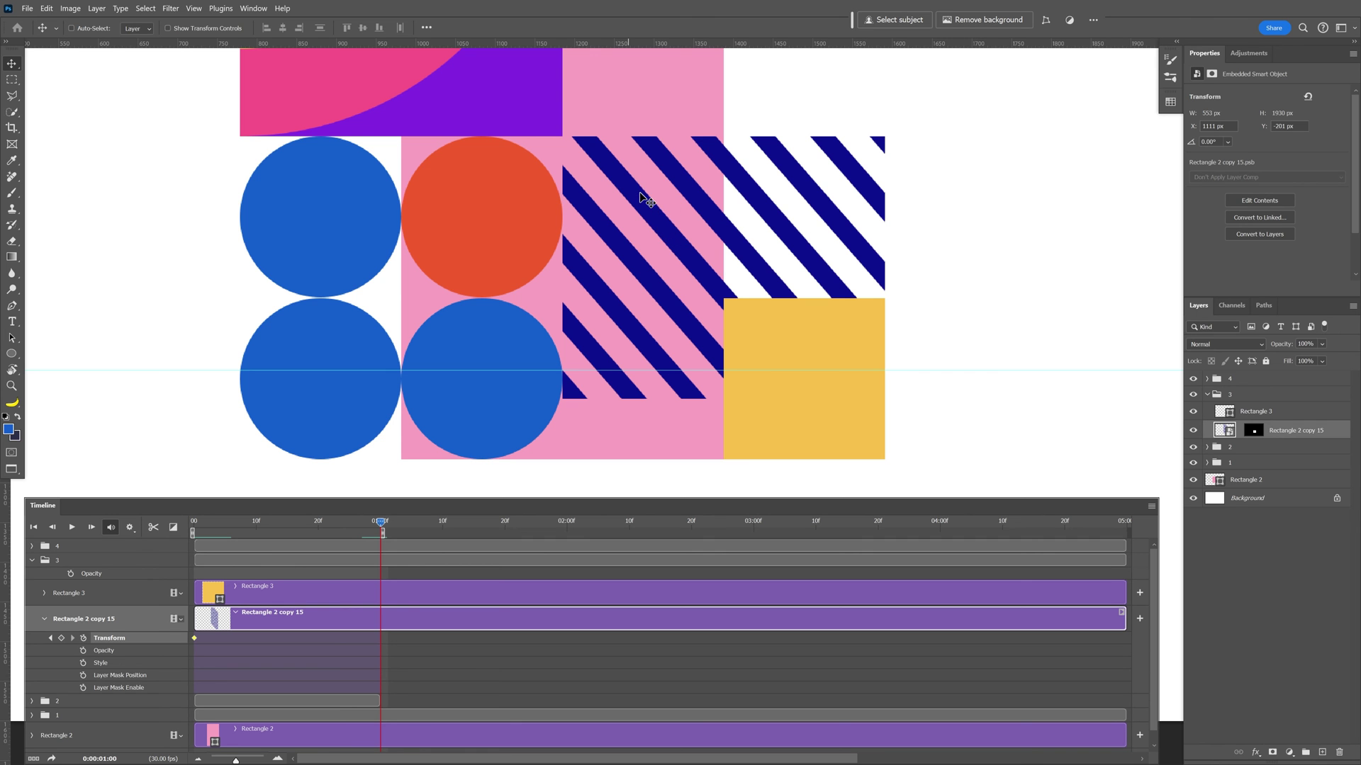
pyautogui.moveTo(641, 198); pyautogui.dragTo(636, 260)
pyautogui.moveTo(628, 318); pyautogui.dragTo(592, 388)
# Play back the stripe animation from near the start and bring up transform handles on the tile
pyautogui.scroll(5, 593, 388)
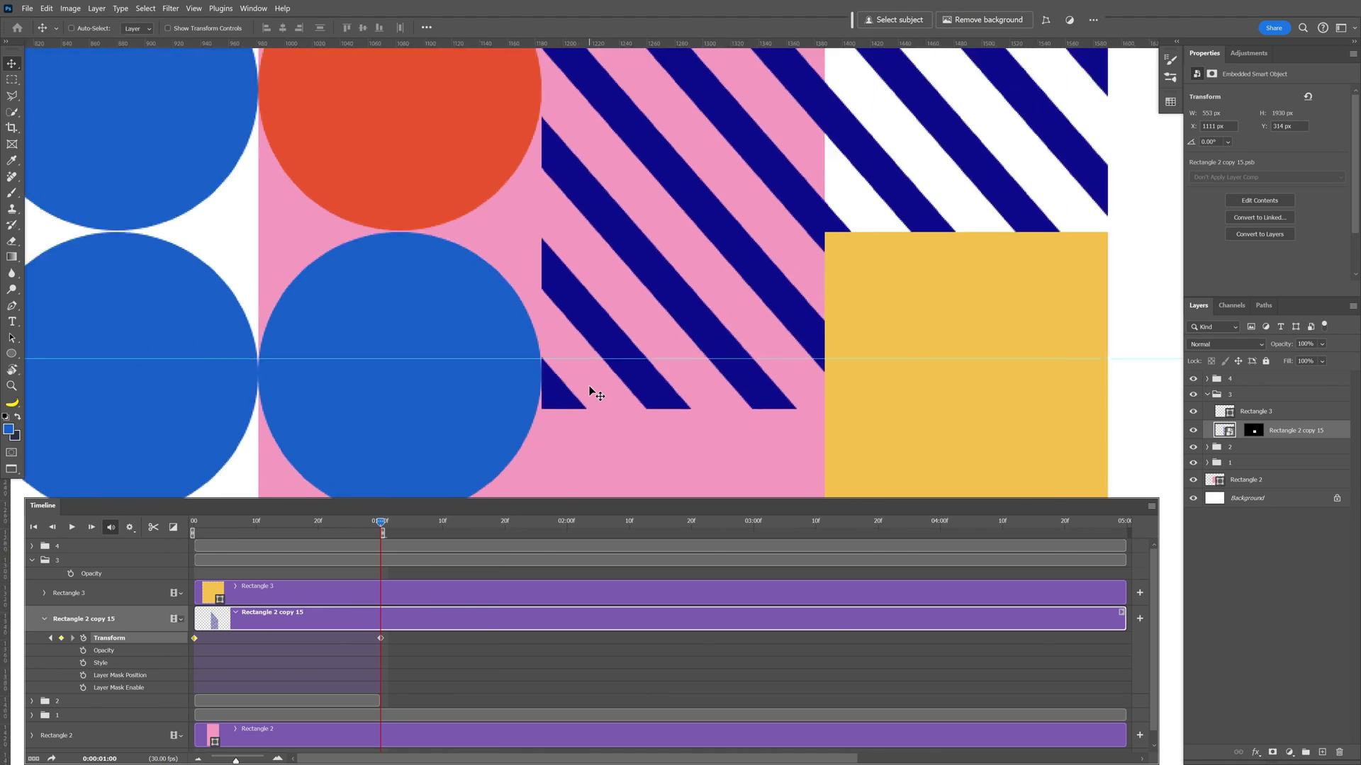
pyautogui.scroll(-6, 545, 363)
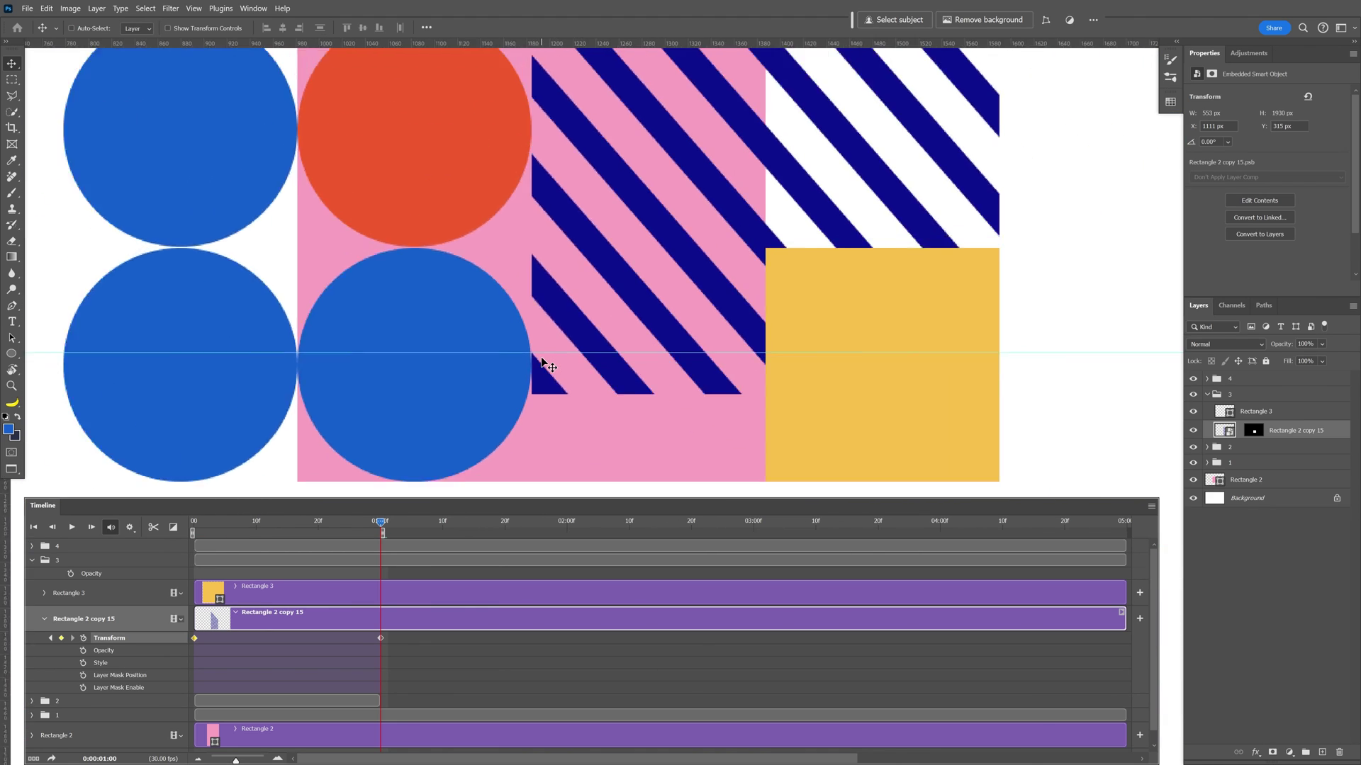
pyautogui.moveTo(381, 521); pyautogui.dragTo(204, 512)
pyautogui.press('space')
pyautogui.hotkey('ctrl', '0')
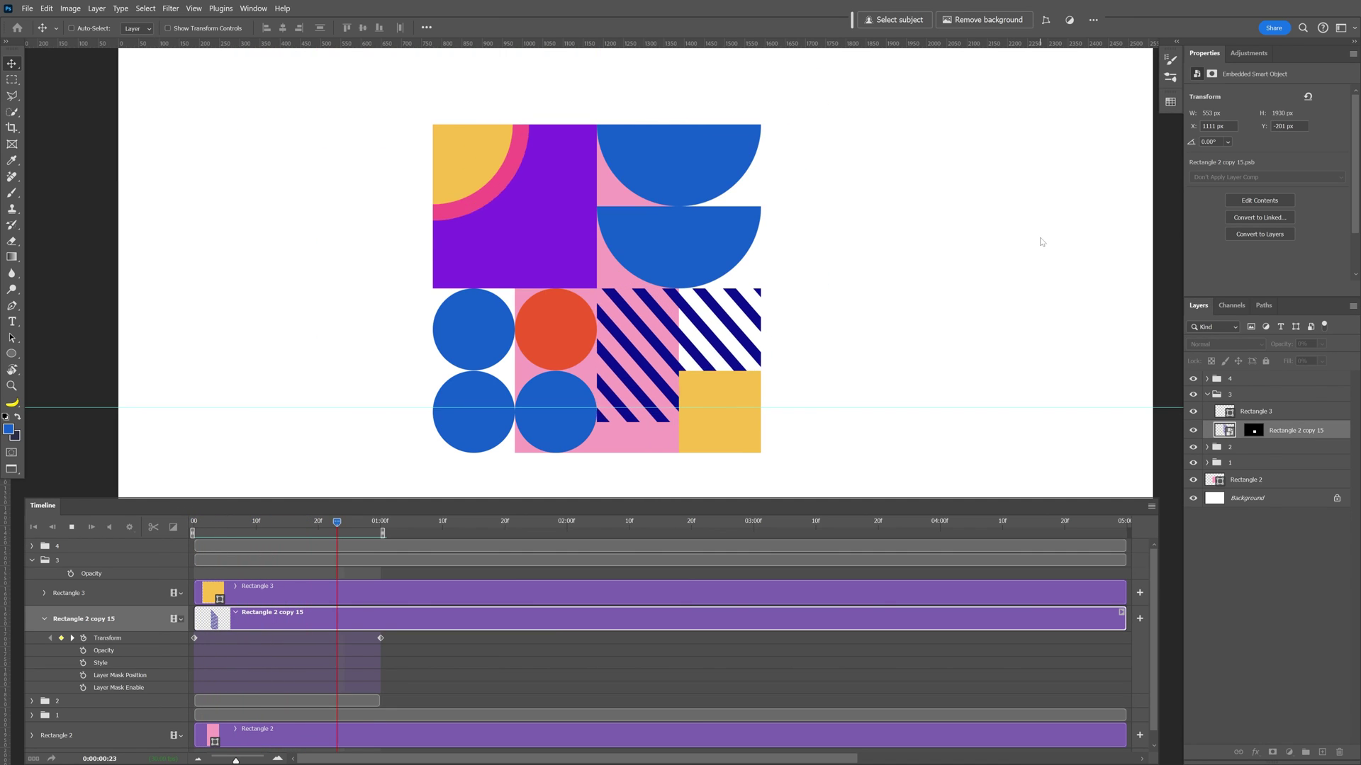
pyautogui.hotkey('ctrl', 't')
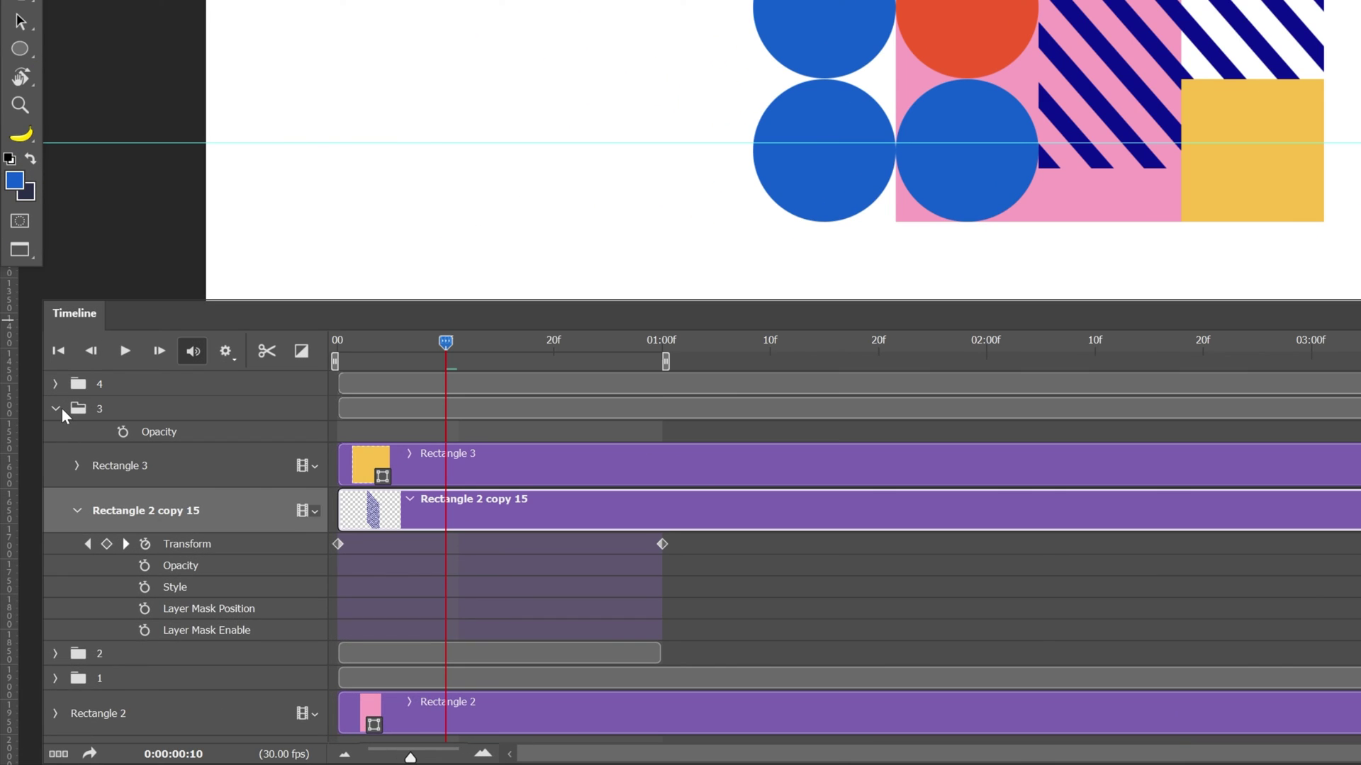
# Collapse group 3, expand group 4, and expose Ellipse 2's Transform, Opacity and Style at frame 0
pyautogui.click(33, 559)
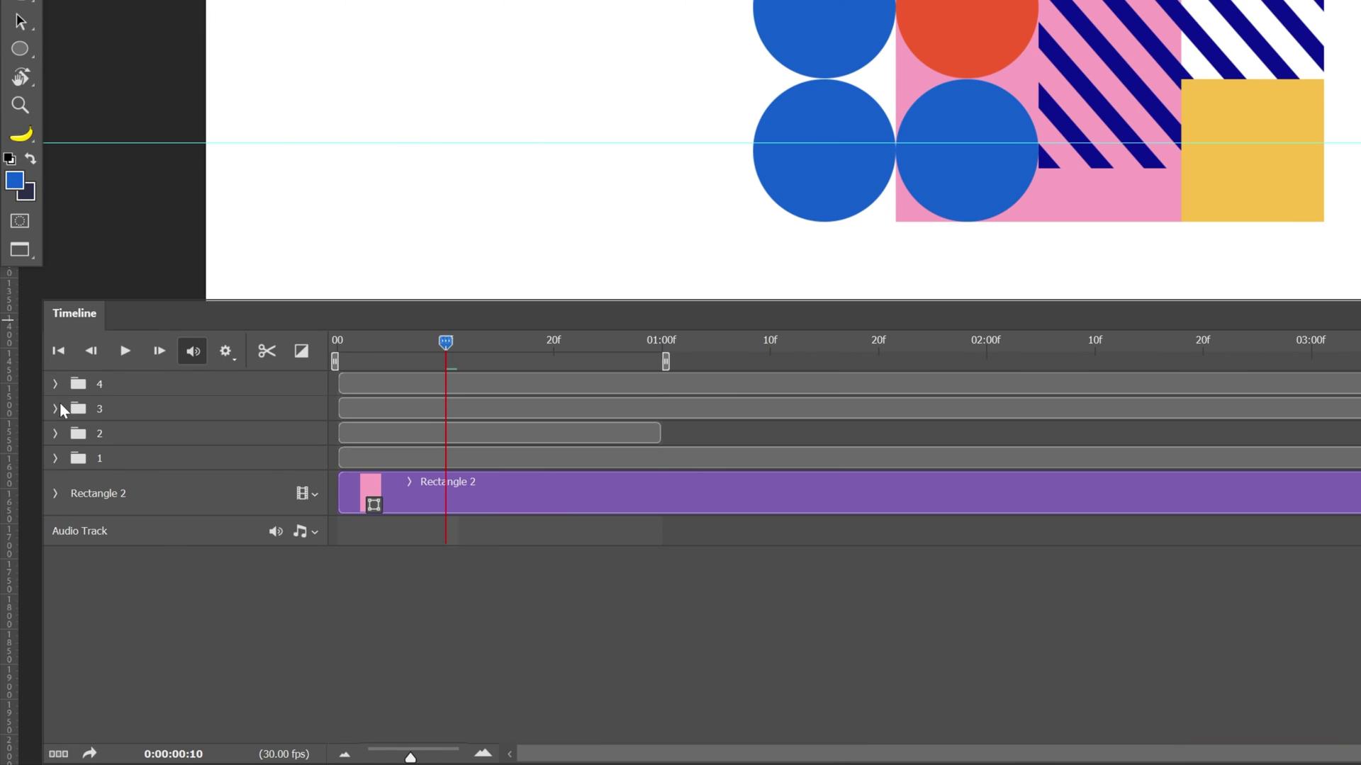
pyautogui.click(54, 383)
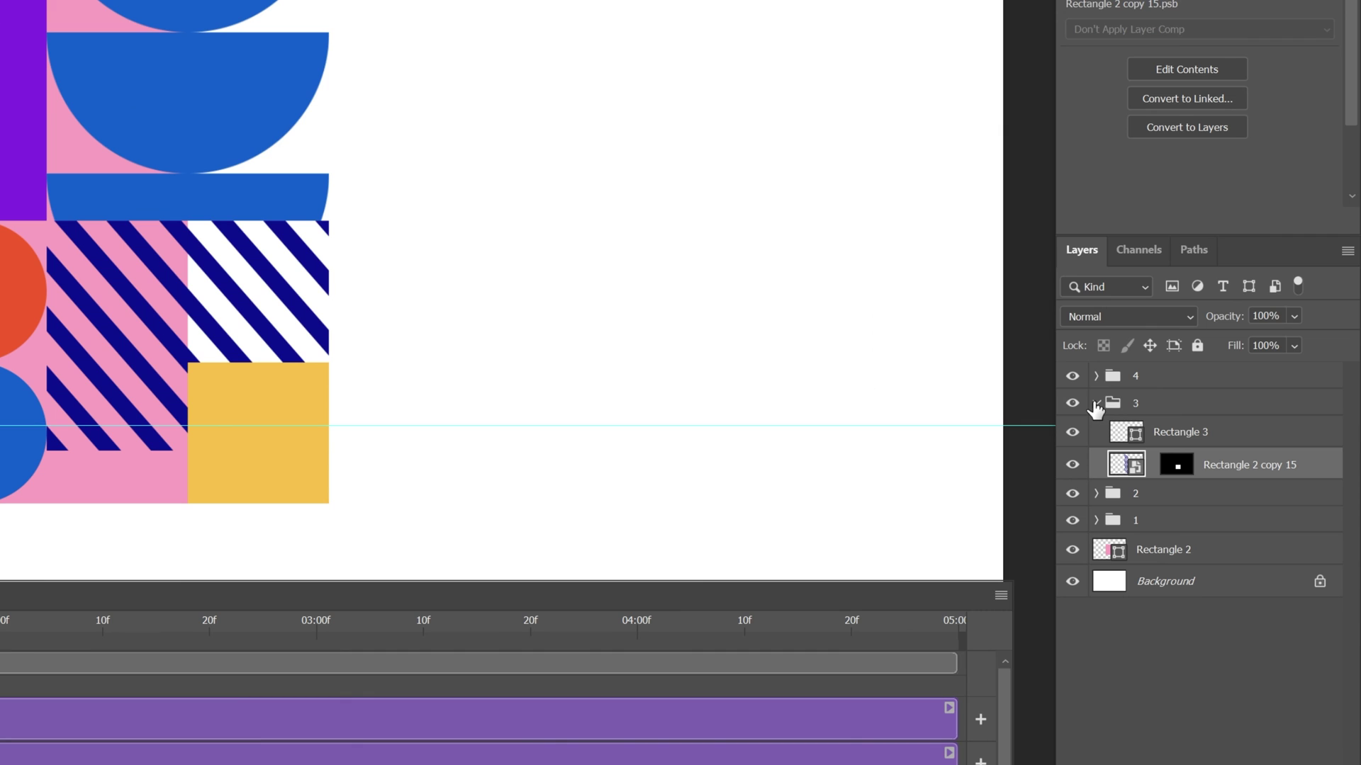
pyautogui.click(1095, 403)
pyautogui.click(1095, 376)
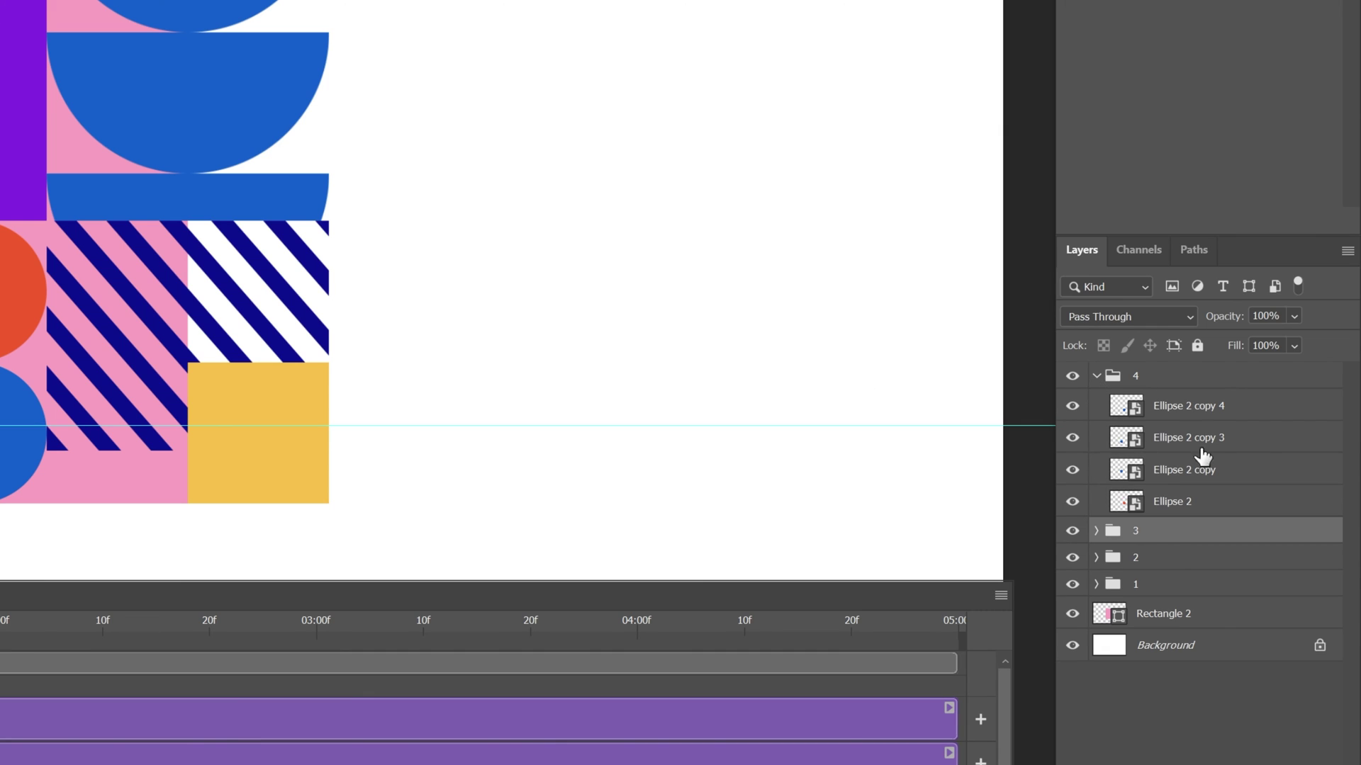
pyautogui.click(1203, 506)
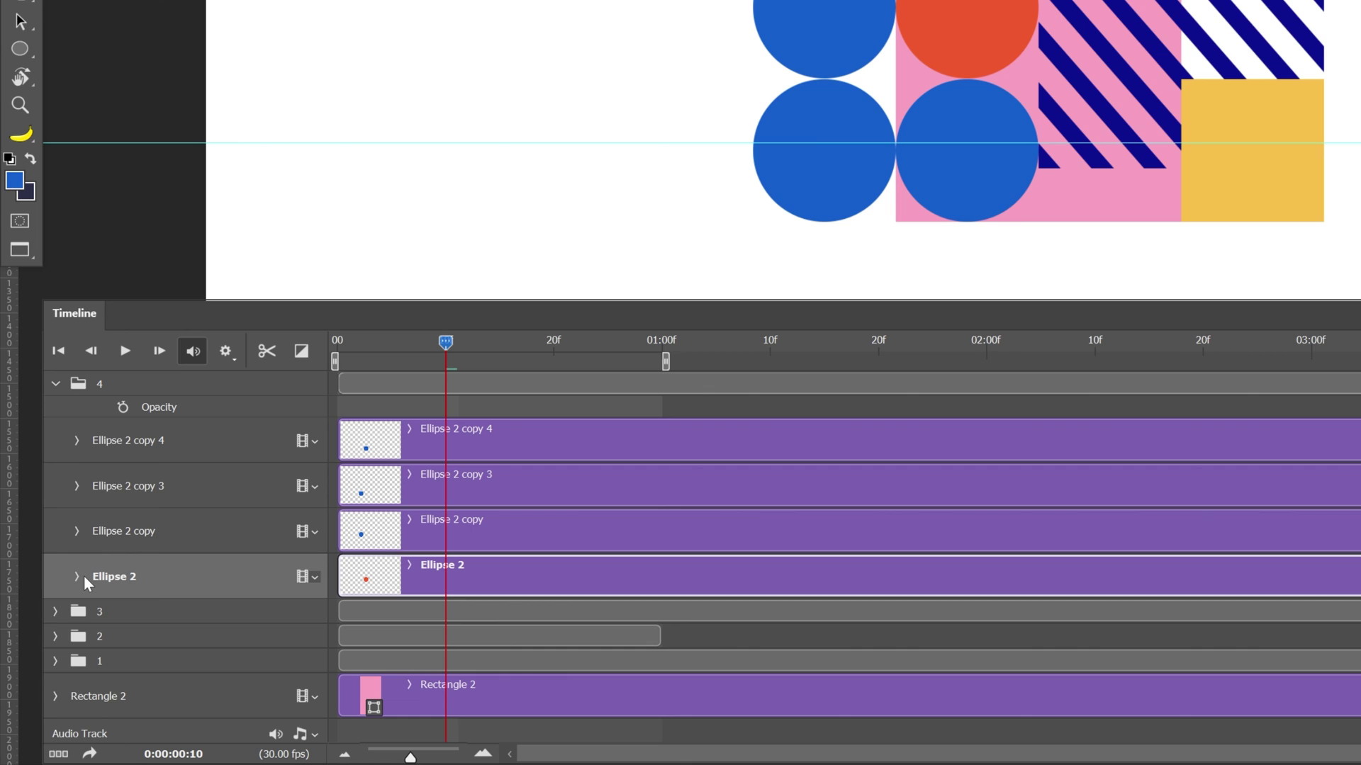
pyautogui.click(77, 576)
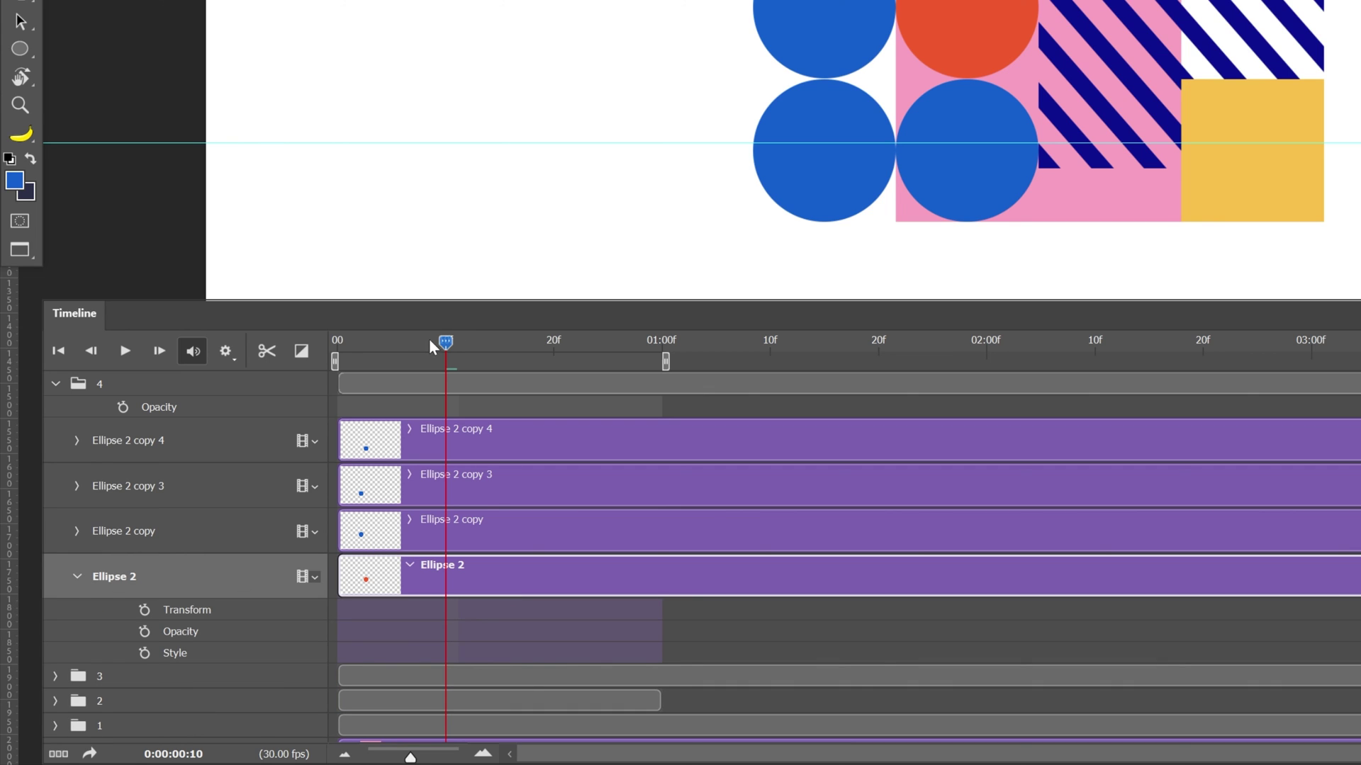
pyautogui.moveTo(430, 346); pyautogui.dragTo(274, 339)
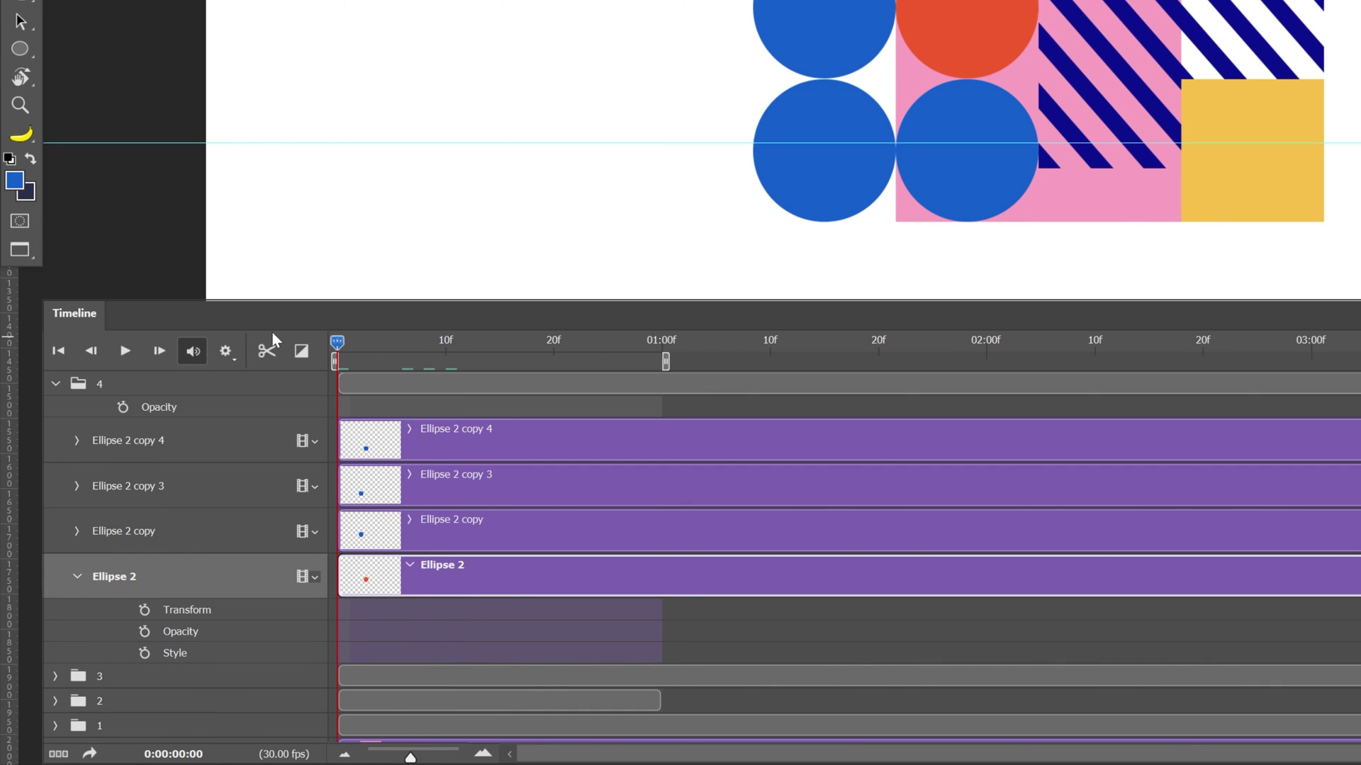
# Keyframe Ellipse 2 at frame 0, then scale the red-orange circle down to 0.47% at frame 20
pyautogui.click(144, 610)
pyautogui.moveTo(471, 338); pyautogui.dragTo(552, 344)
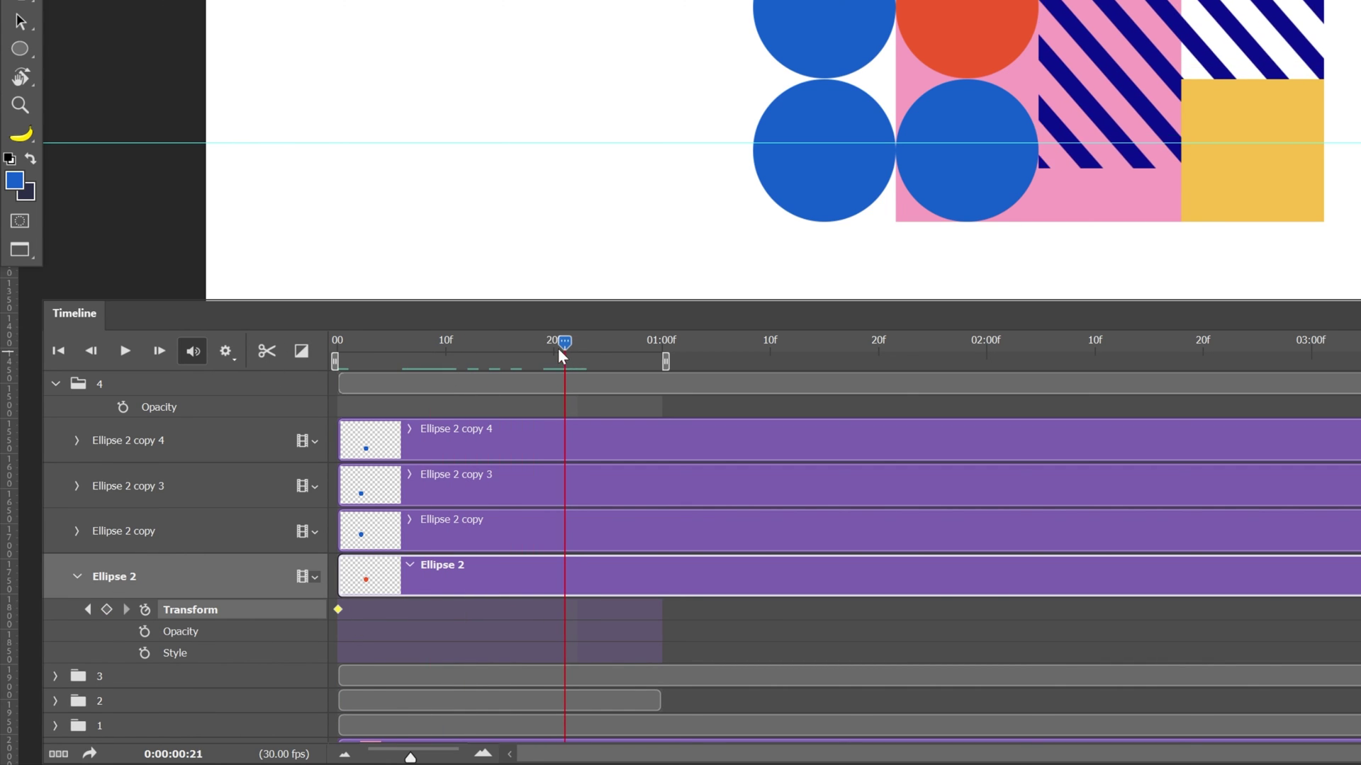
pyautogui.hotkey('ctrl', '+')
pyautogui.hotkey('ctrl', 't')
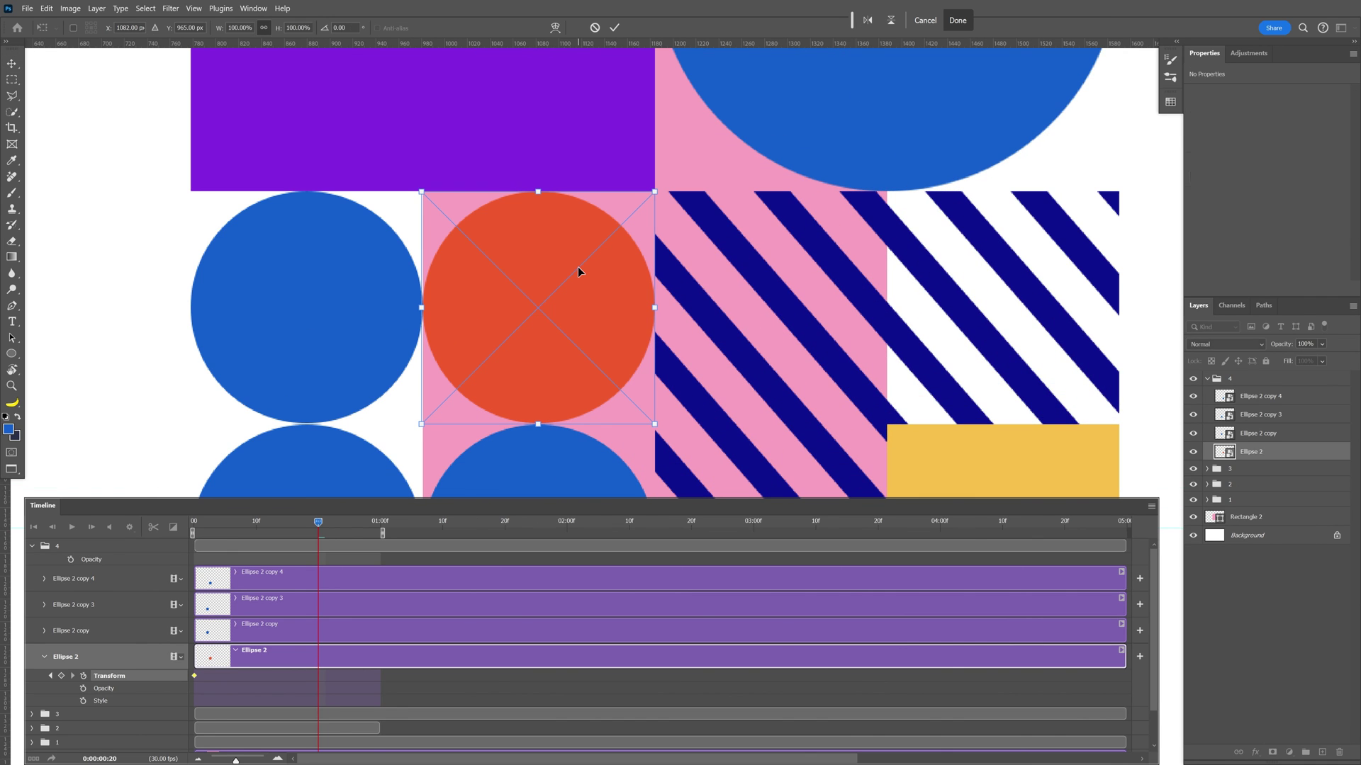
pyautogui.moveTo(656, 425); pyautogui.dragTo(583, 309)
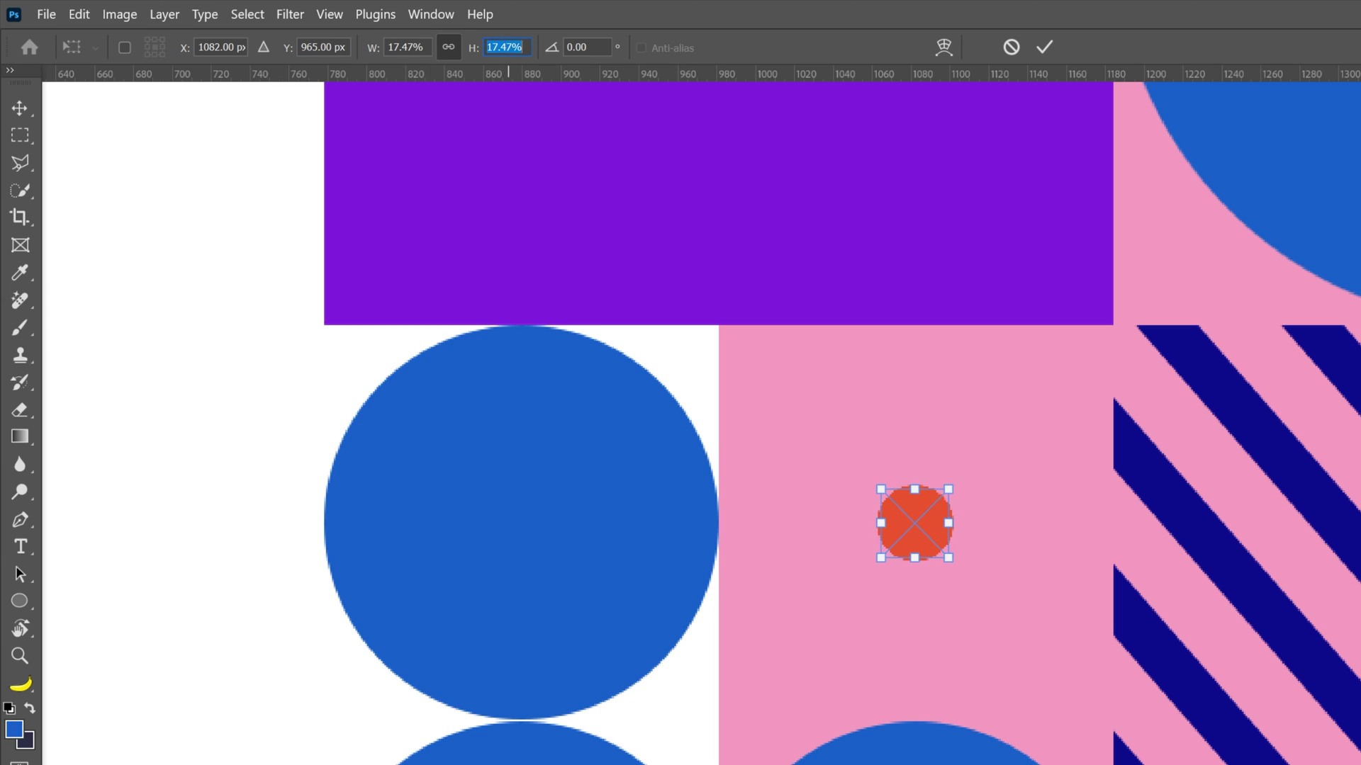
pyautogui.press('Down')
pyautogui.press('Down')
pyautogui.press('Down')
pyautogui.press('Down')
pyautogui.press('Down')
pyautogui.press('Down')
pyautogui.press('Down')
pyautogui.press('Down')
pyautogui.press('Down')
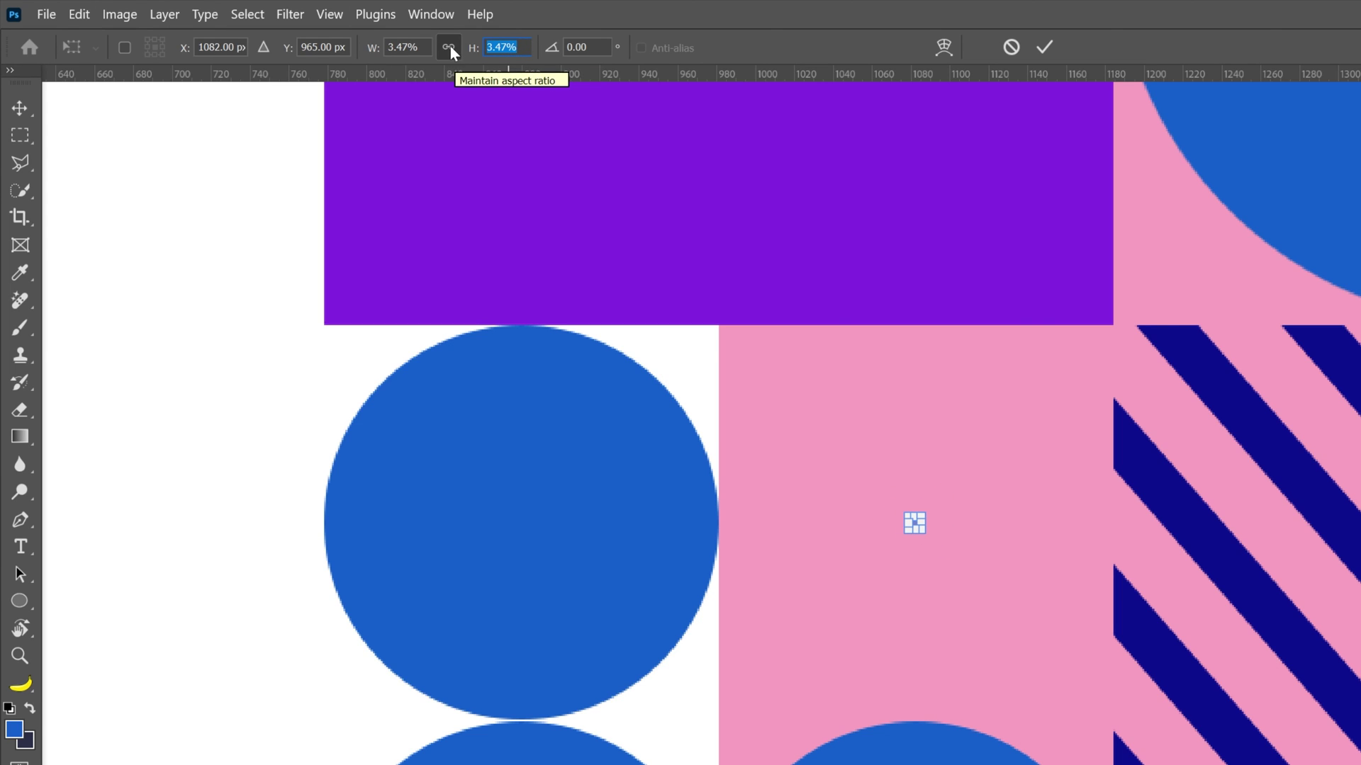
pyautogui.press('Down')
pyautogui.press('Down')
pyautogui.press('Down')
pyautogui.press('Down')
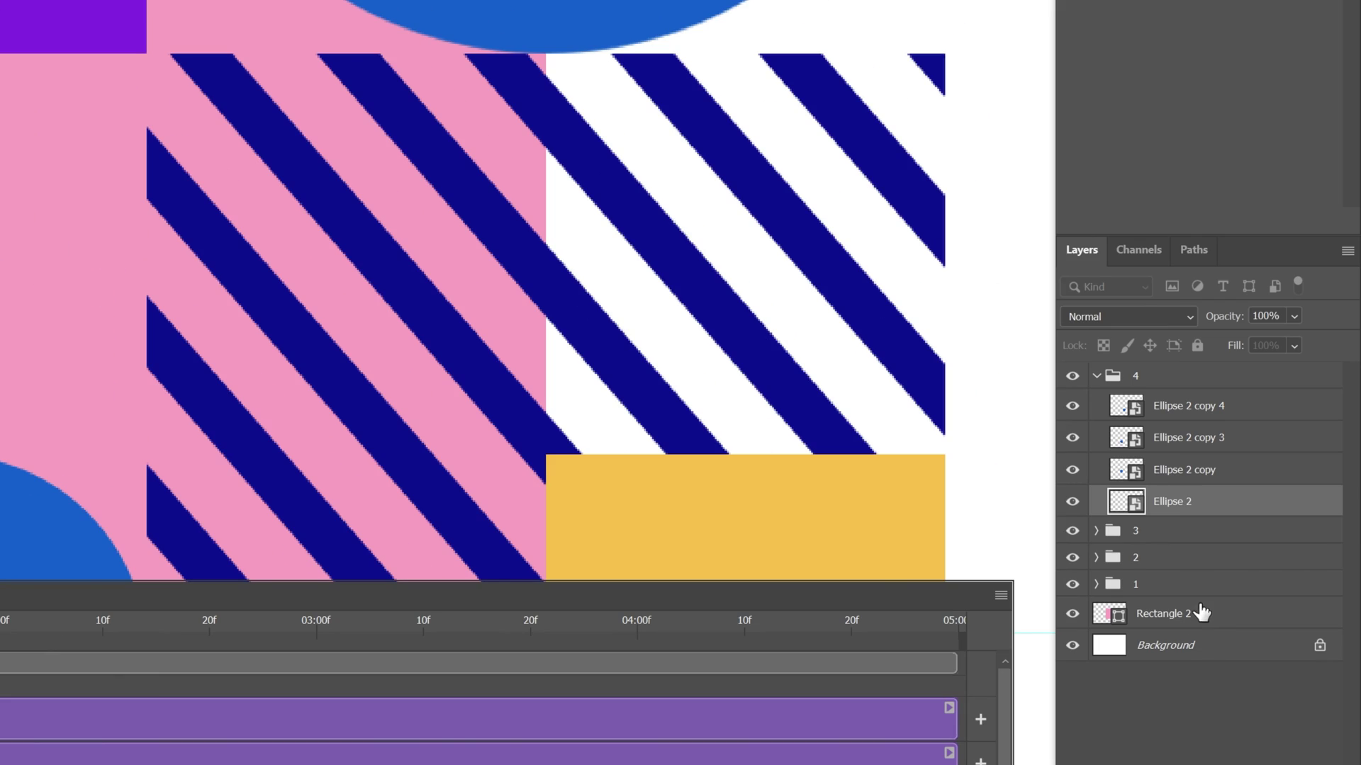
pyautogui.click(1214, 738)
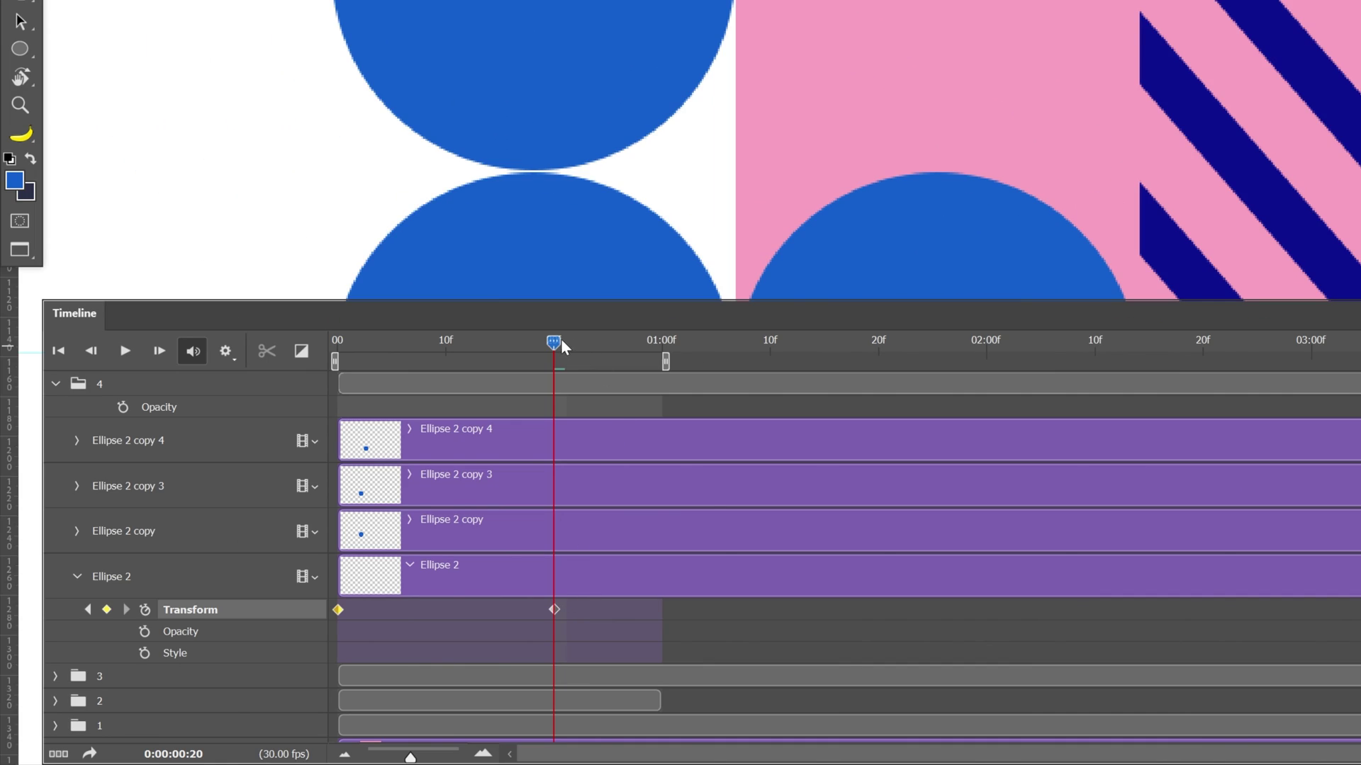
# Copy Ellipse 2's full-size frame-0 keyframe to the one-second mark, then play the animation
pyautogui.rightClick(339, 609)
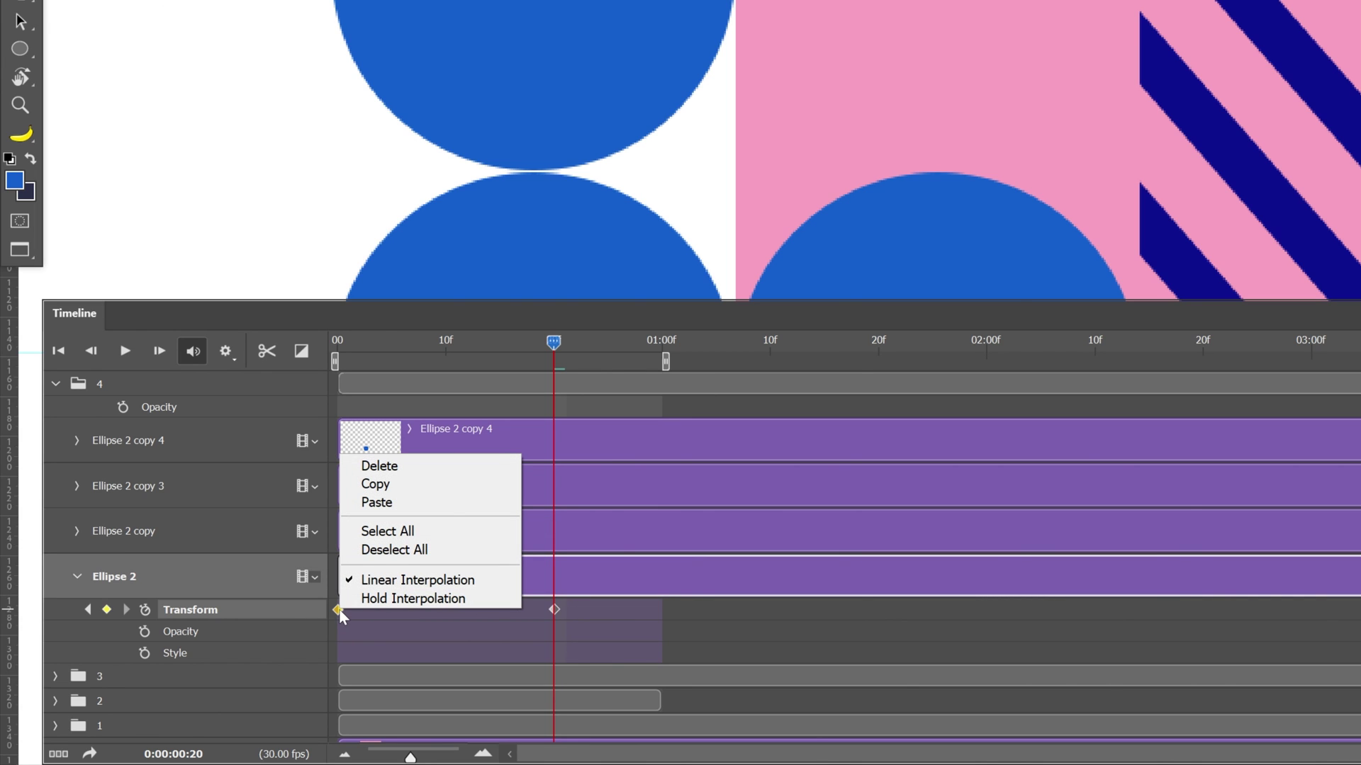
pyautogui.click(387, 487)
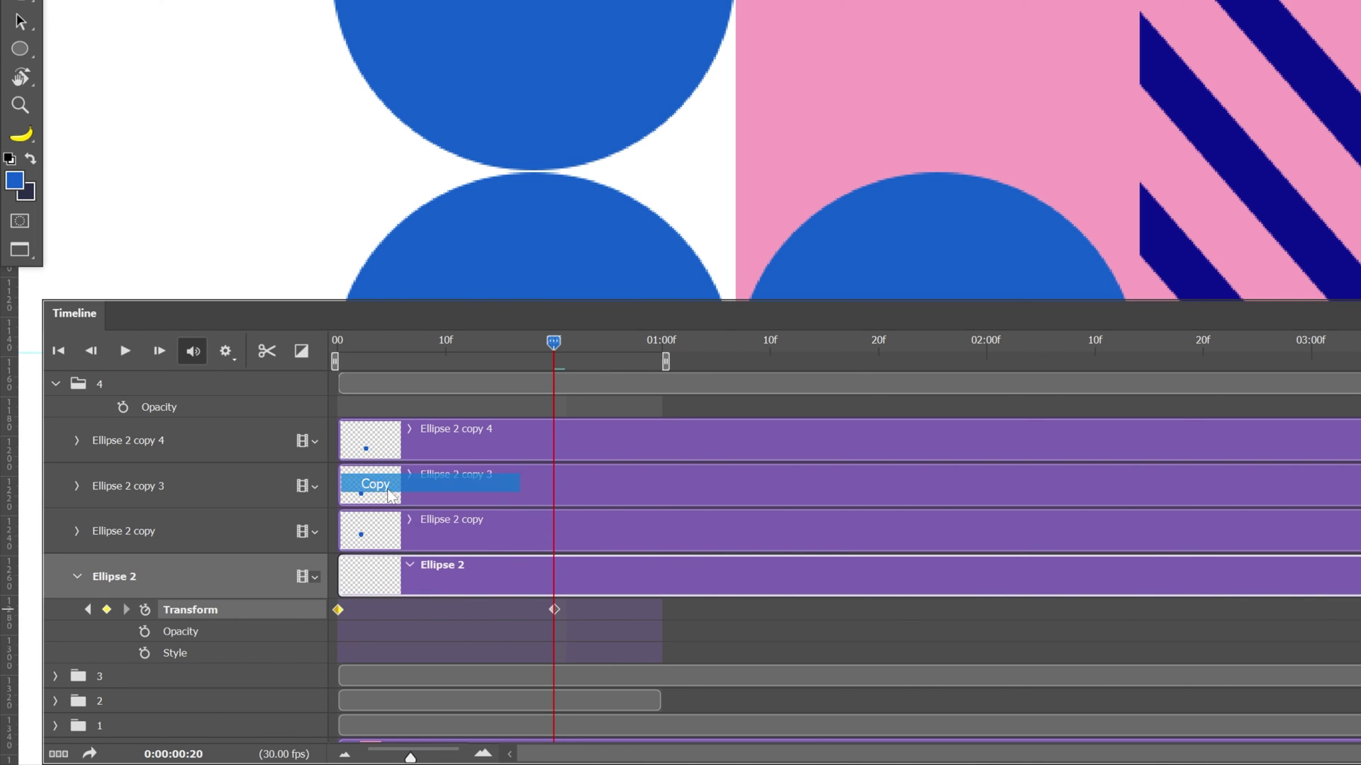
pyautogui.click(672, 345)
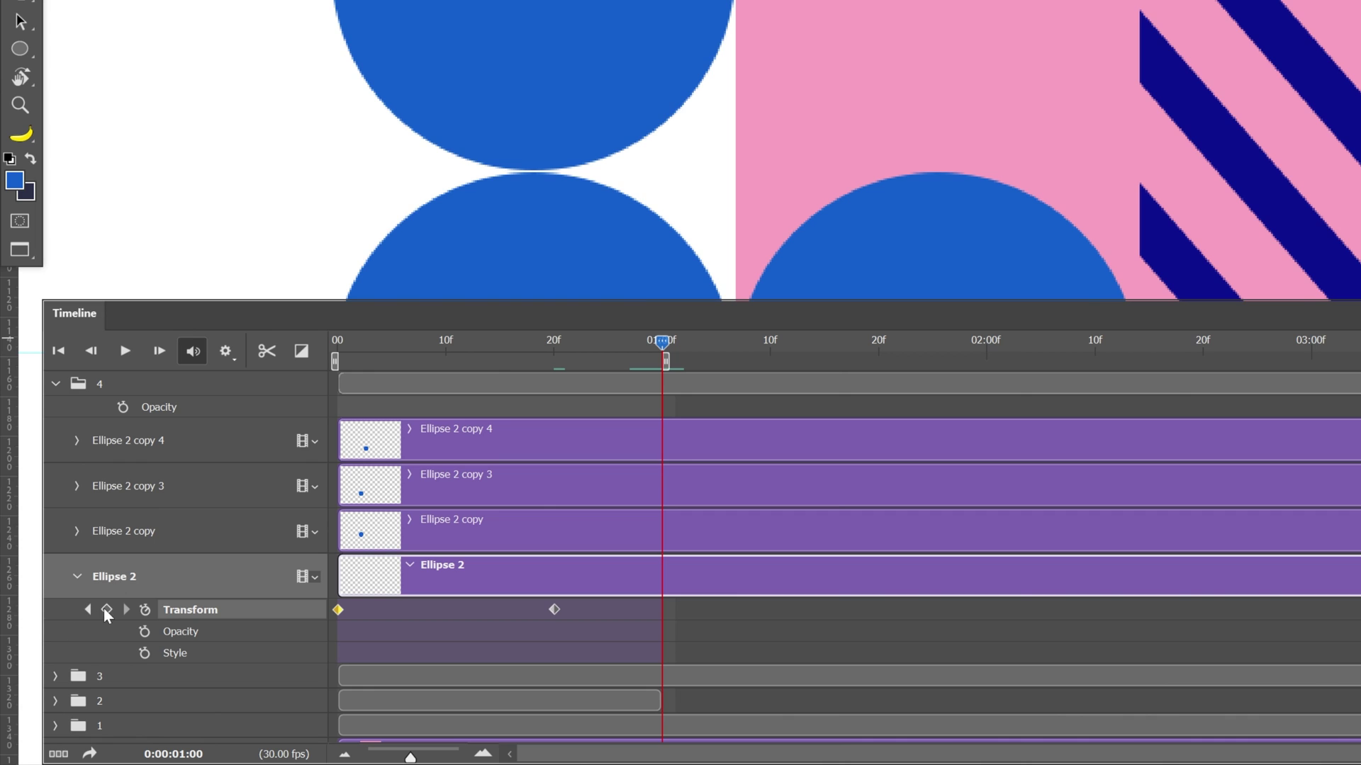
pyautogui.rightClick(660, 609)
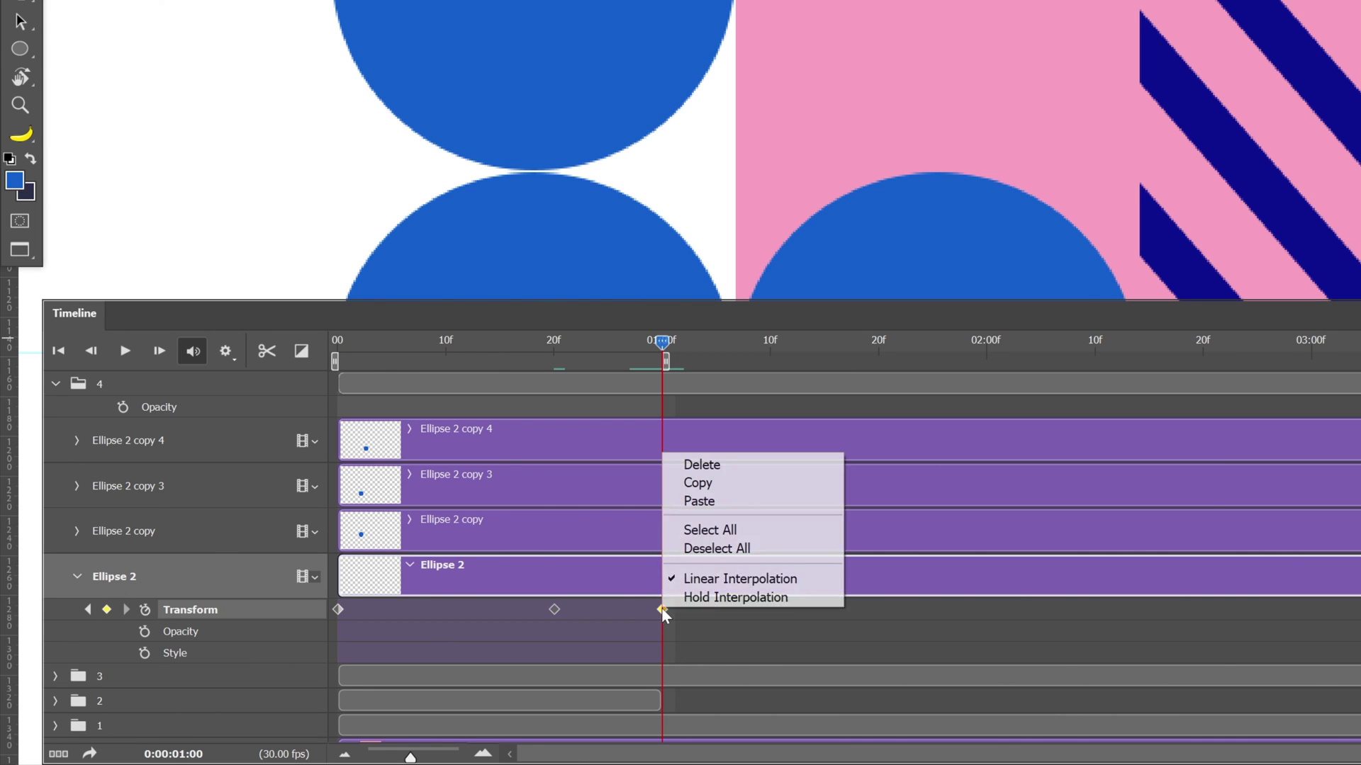
pyautogui.click(704, 503)
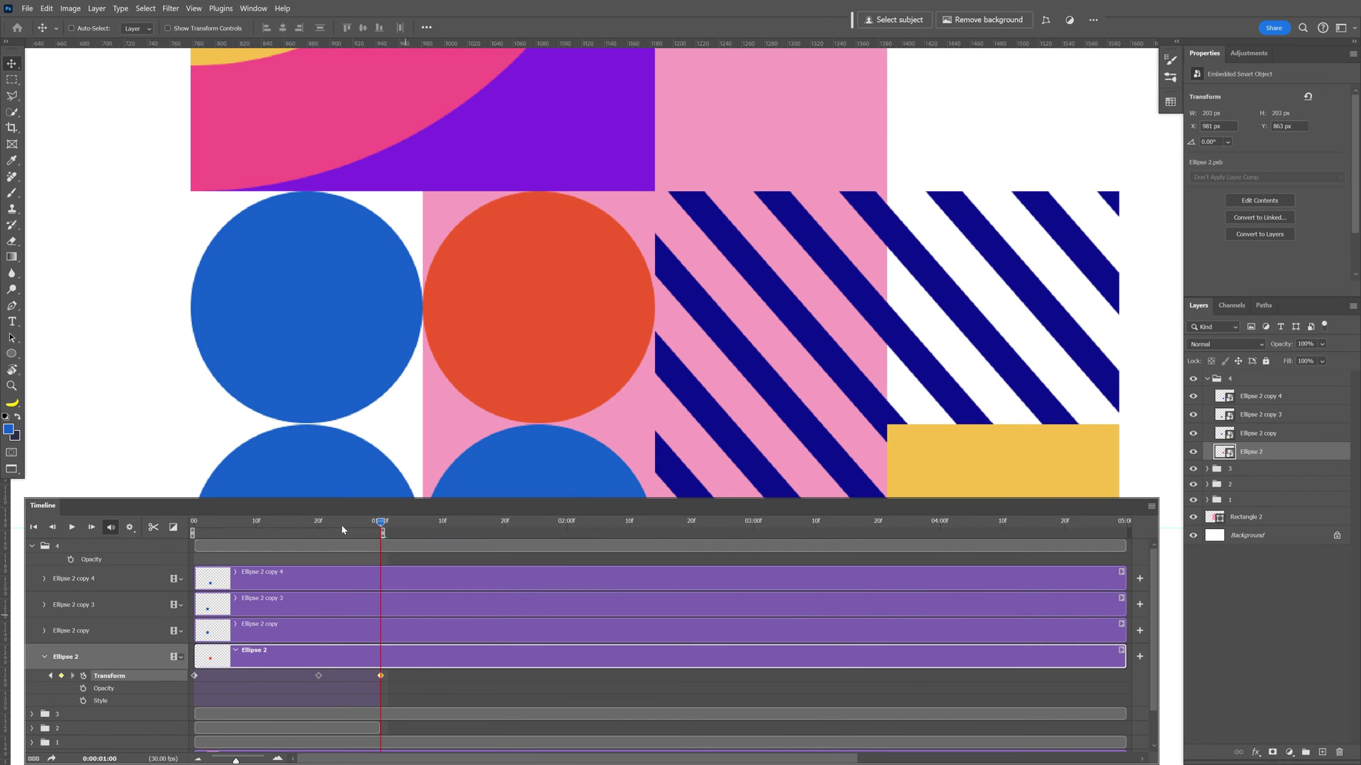
pyautogui.press('space')
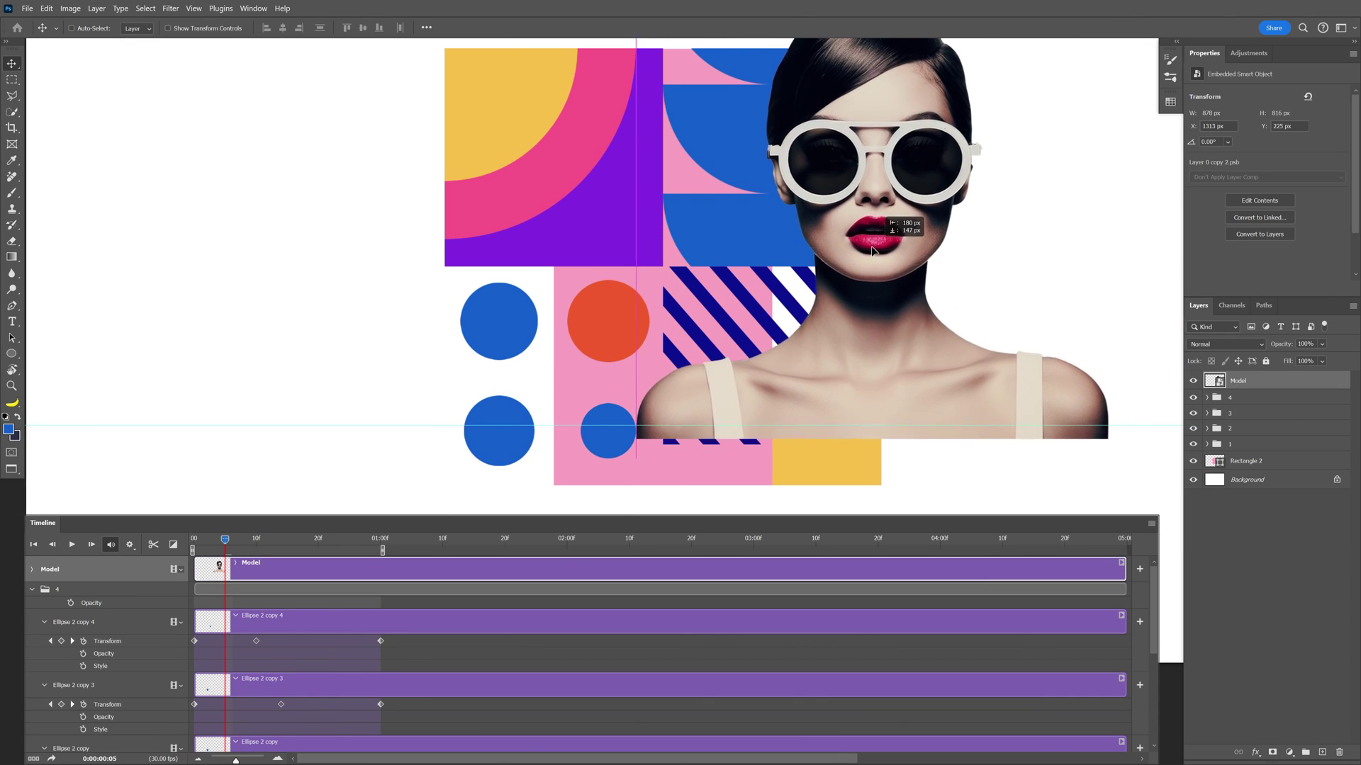
# Move the Model layer below group 2 and shift the photo to the grid's left side
pyautogui.moveTo(1255, 385); pyautogui.dragTo(1253, 444)
pyautogui.moveTo(976, 411); pyautogui.dragTo(576, 419)
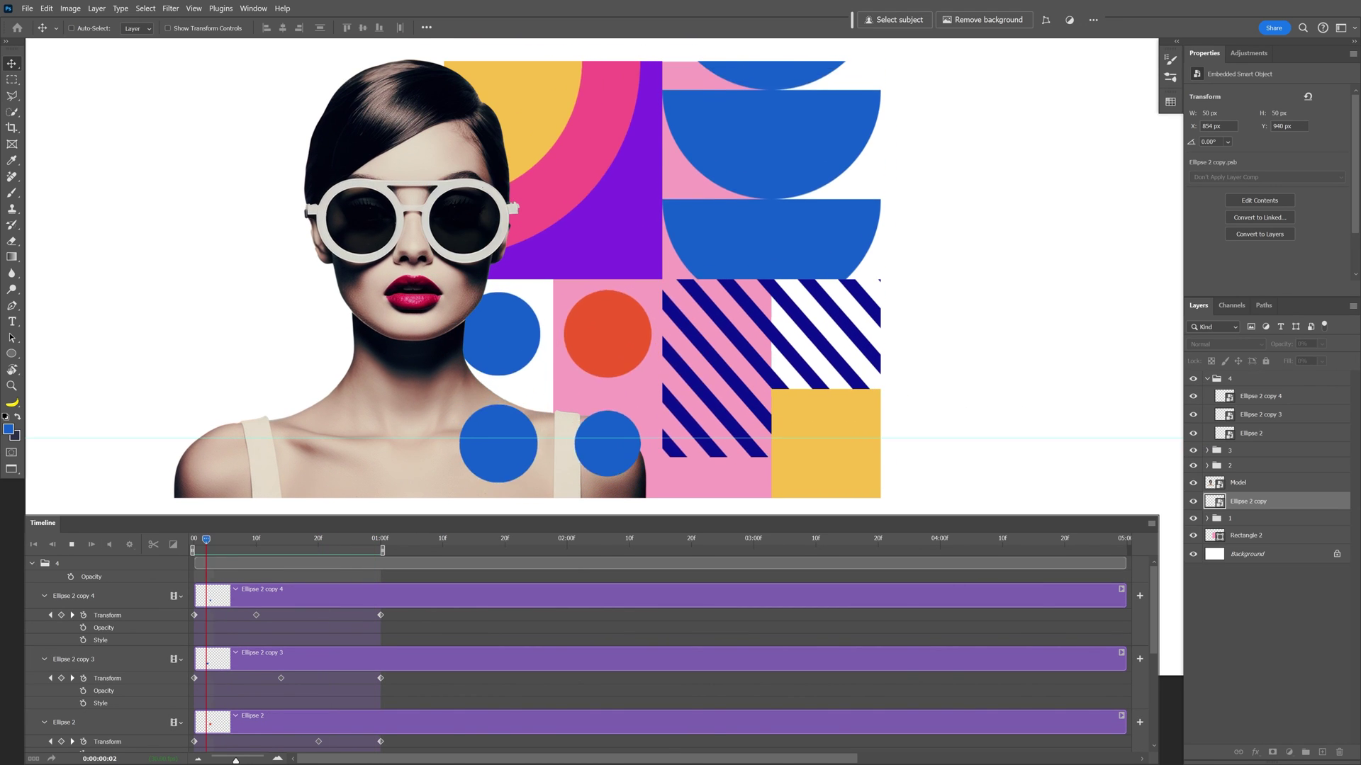